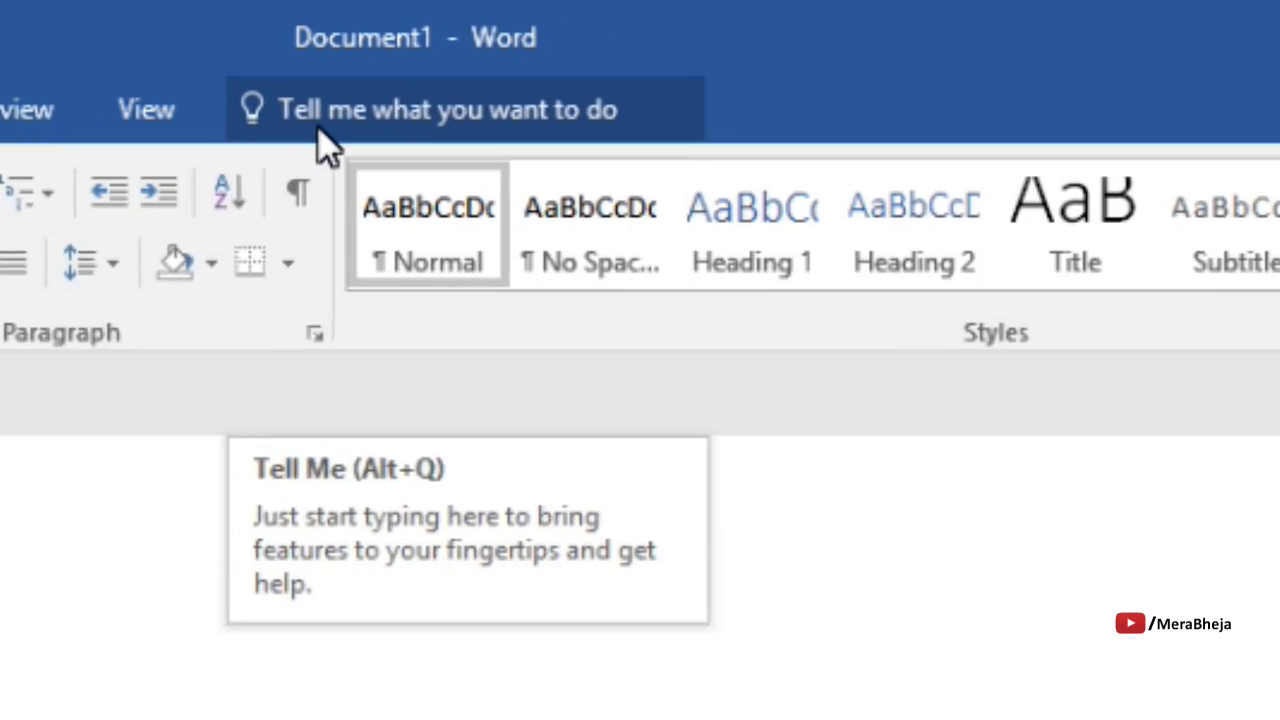
Search the Tell Me feature finder for "insert page num" and view the Add Page Numbers options
click(598, 53)
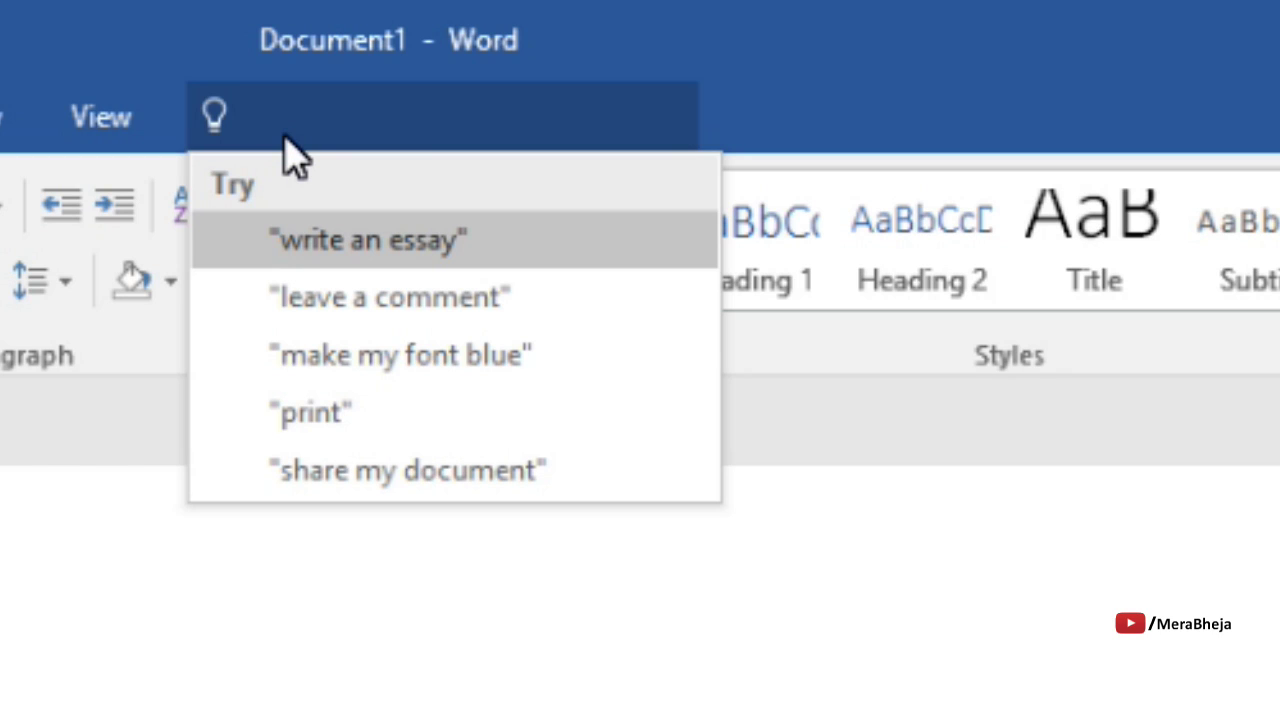
text(insert )
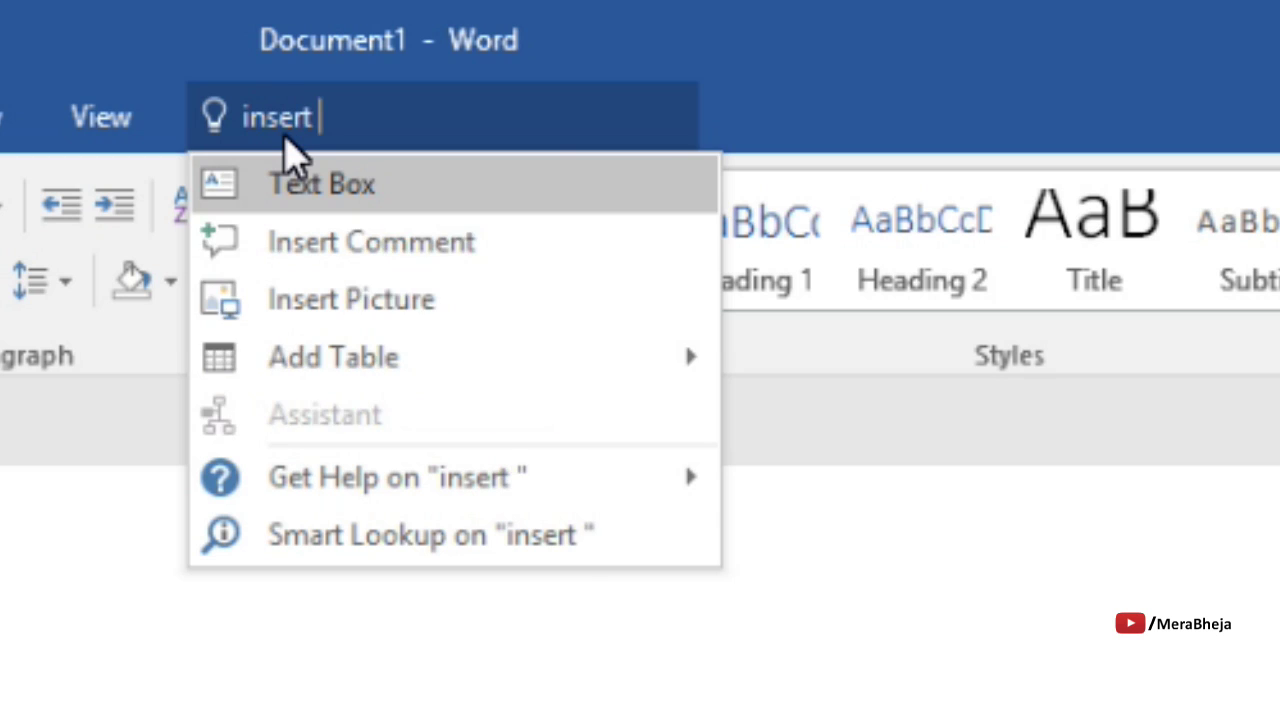
text(page num)
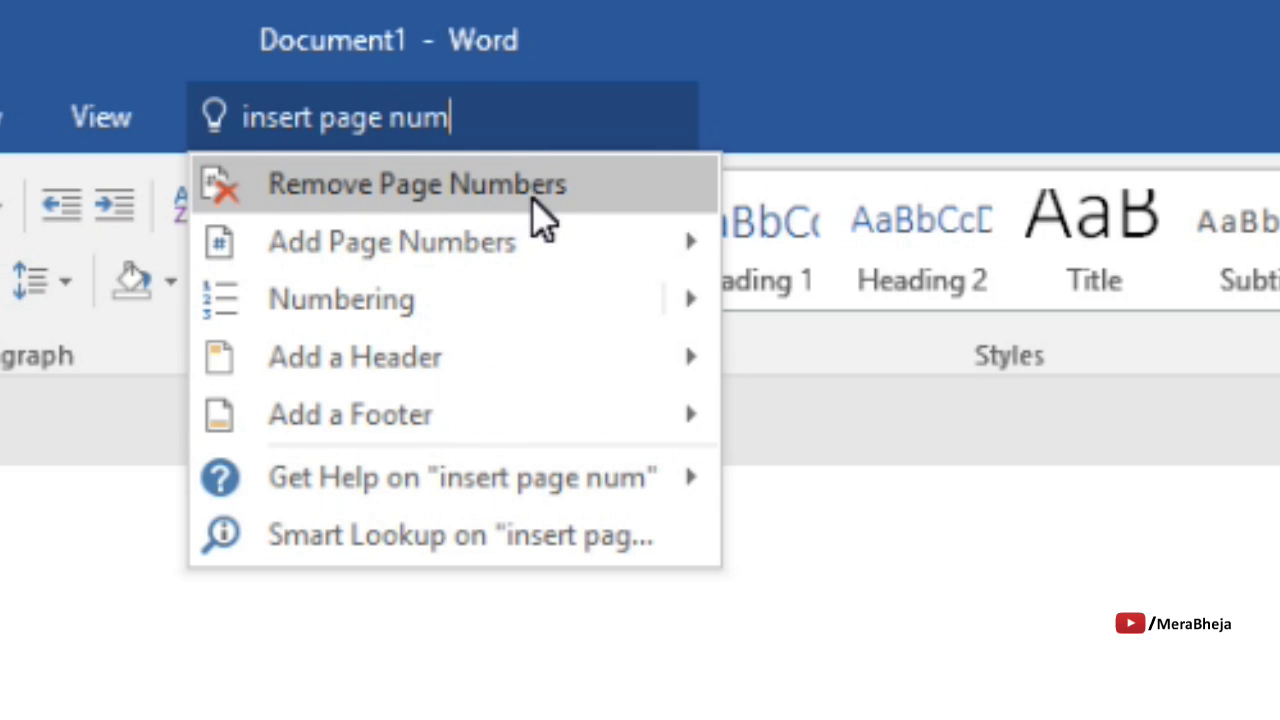
mouse_move(450, 262)
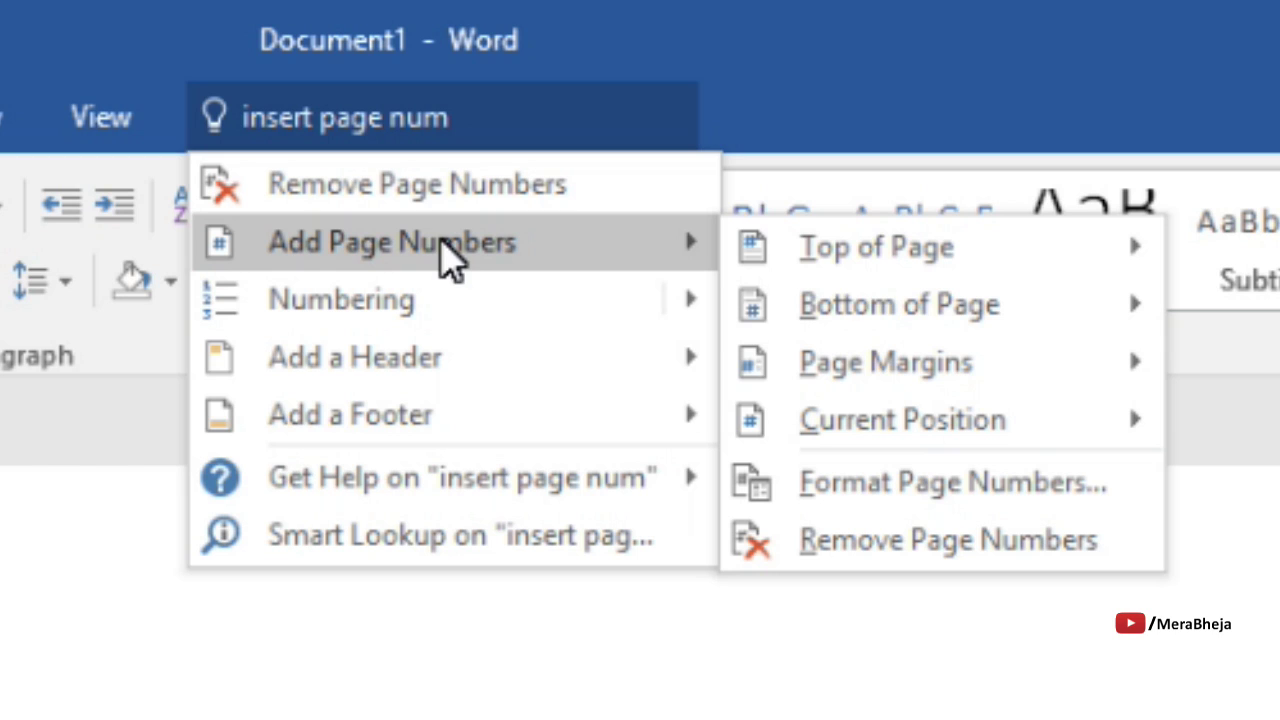
Search the Tell Me feature finder for "insert comment", clear the query and return to the document
click(480, 137)
text(in)
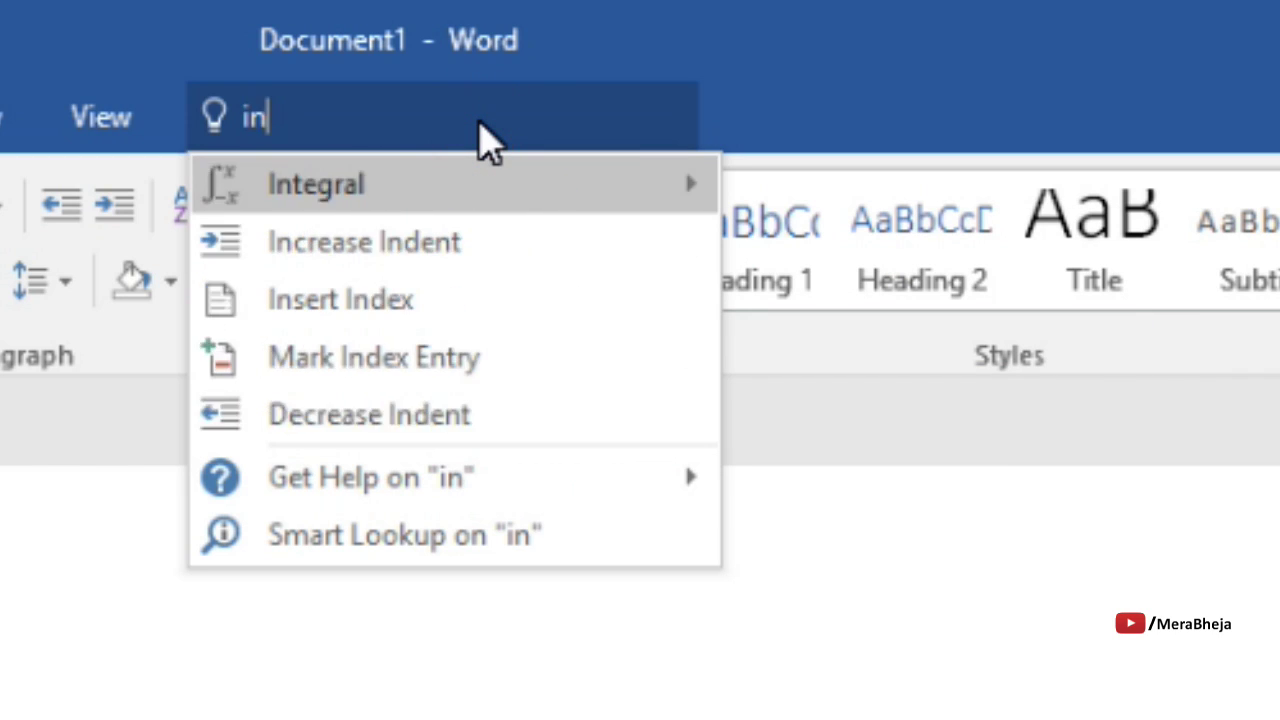
text(sert comment)
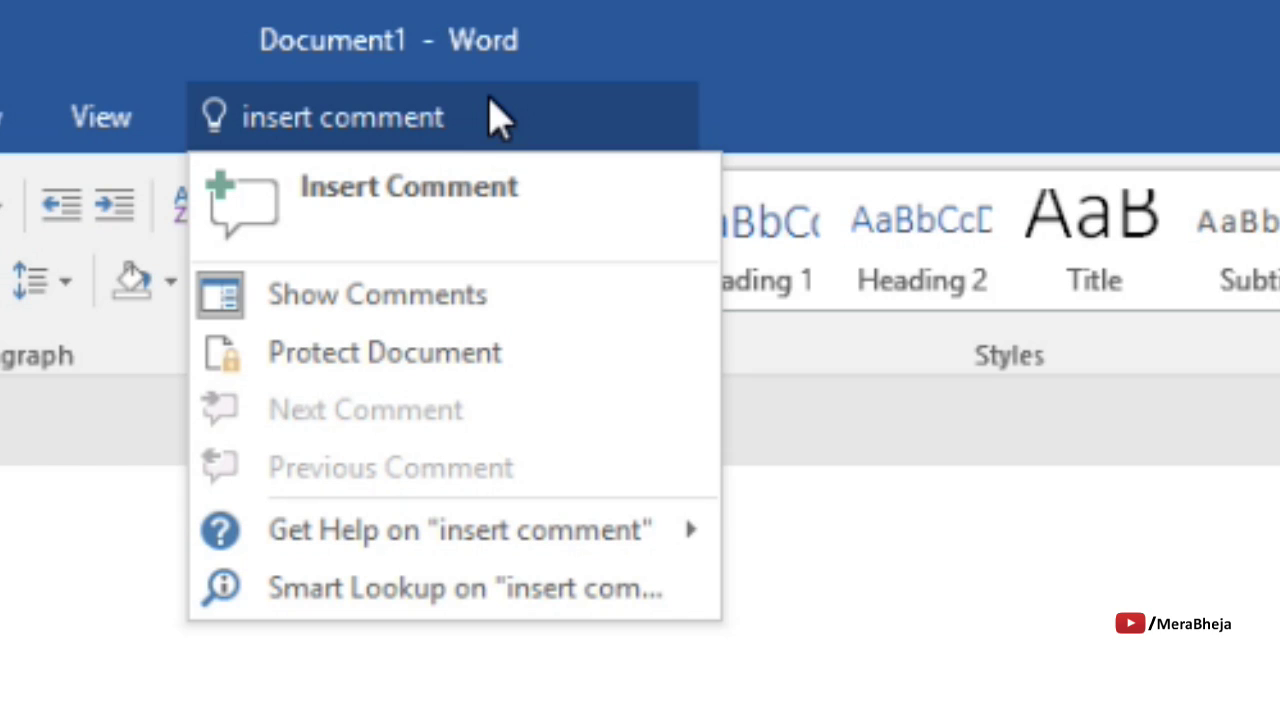
triple_click(460, 130)
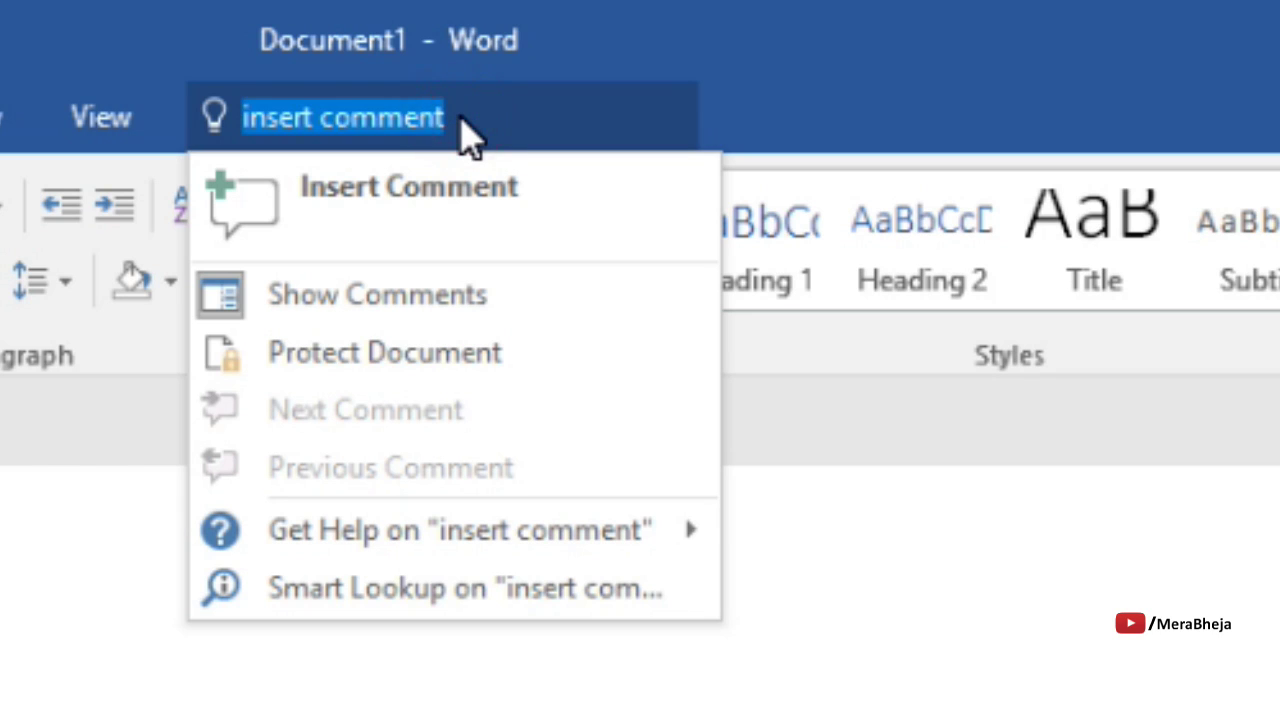
key(BackSpace)
click(386, 690)
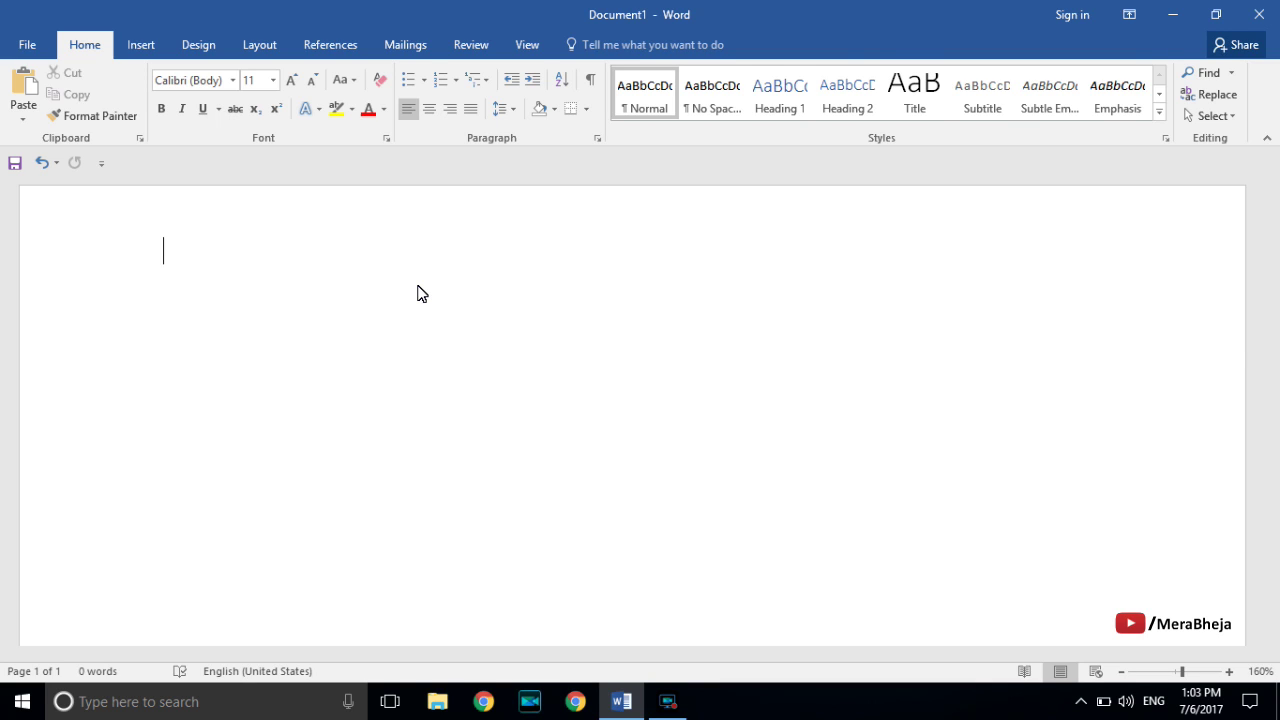
Enter the random-text formula =rand(6,9) on the blank page
text(=rand)
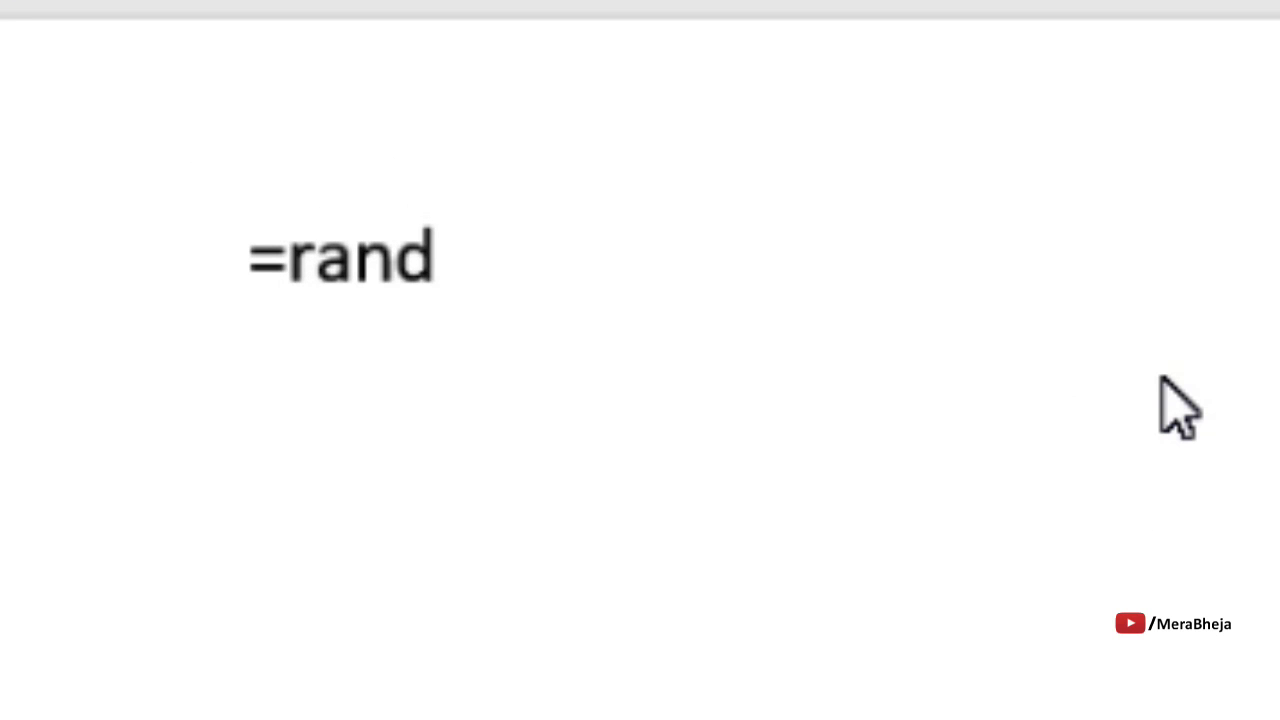
text(()
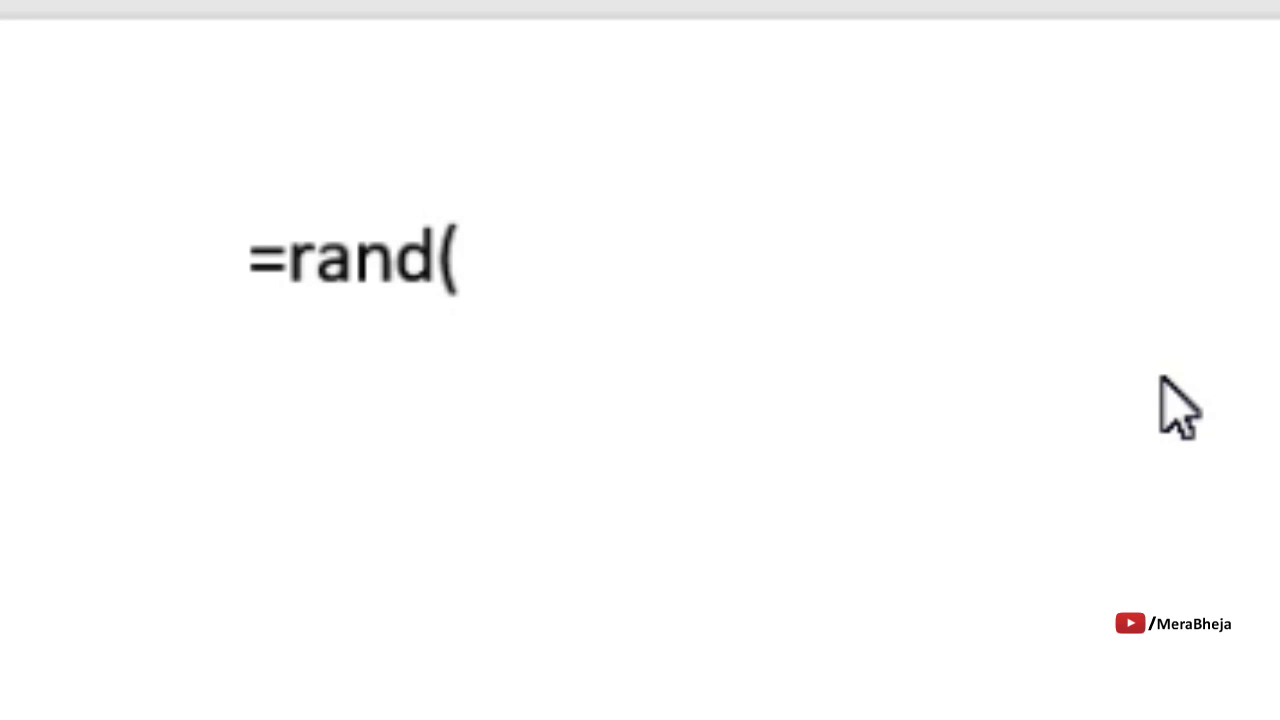
text(6,9)
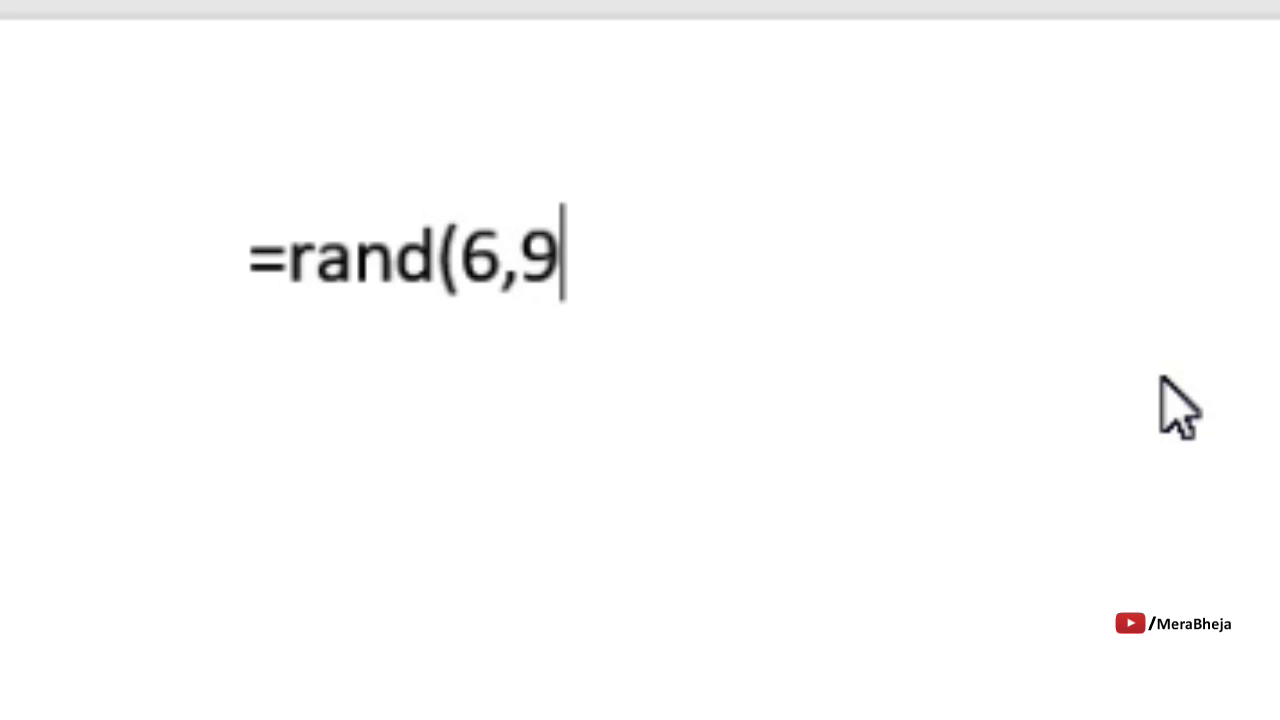
text())
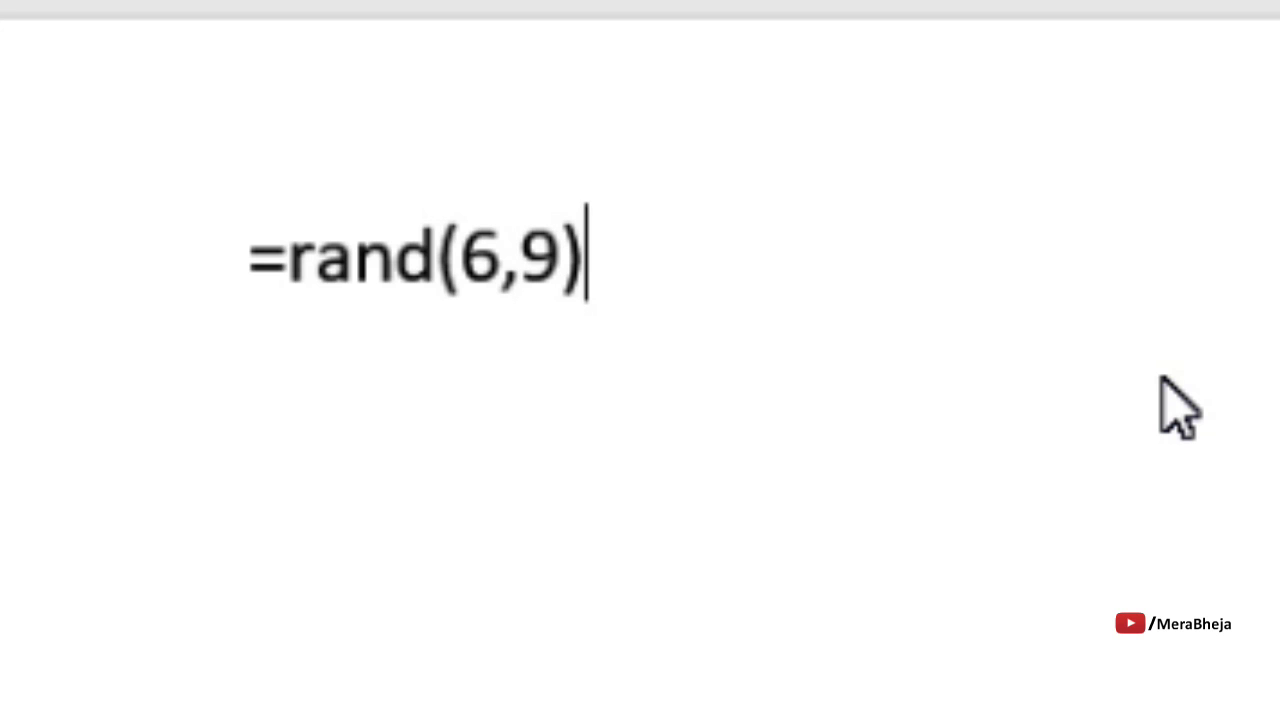
drag(498, 242, 466, 251)
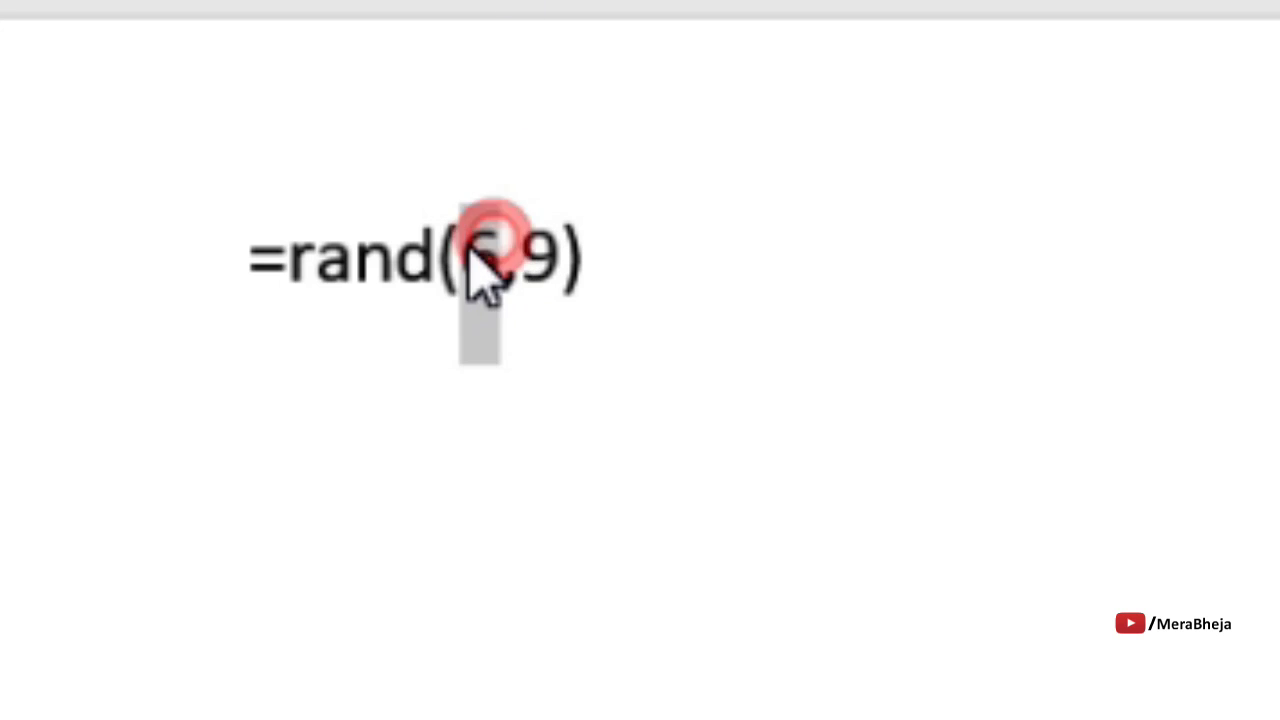
click(543, 265)
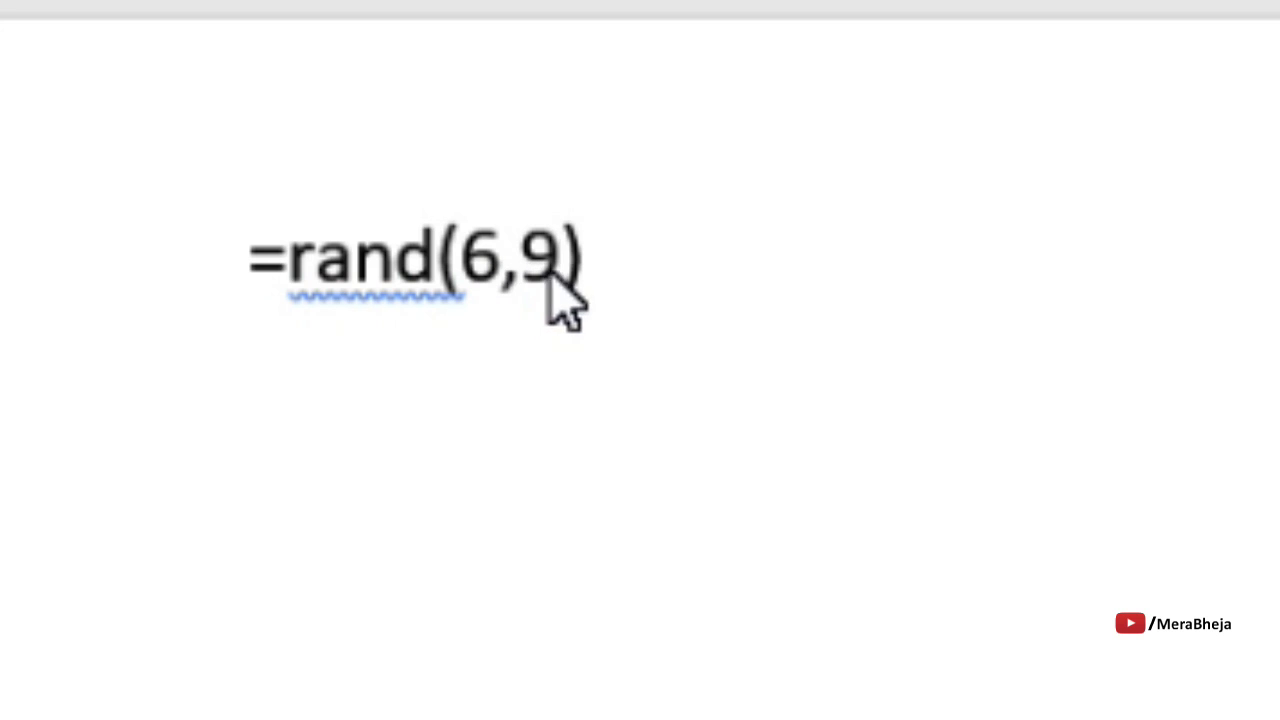
Change the formula to =rand(7,8) and run it to generate the sample paragraphs
double_click(484, 262)
text(7)
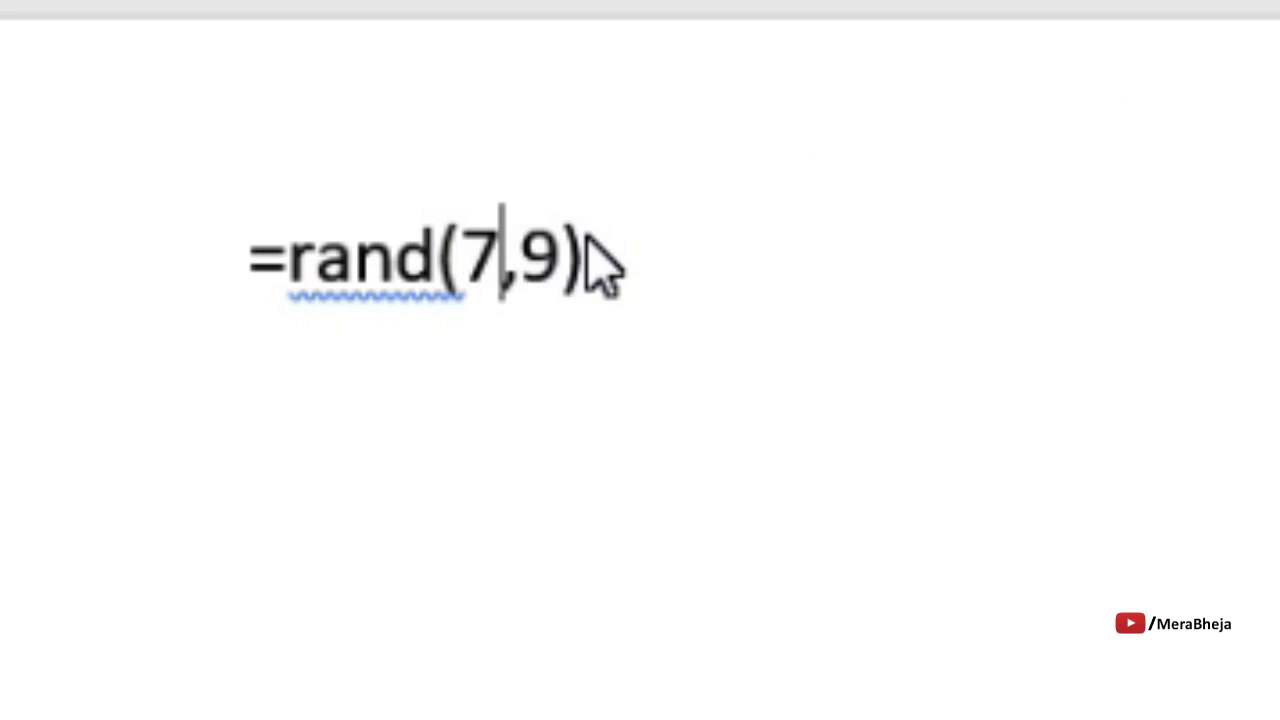
double_click(545, 255)
text(8)
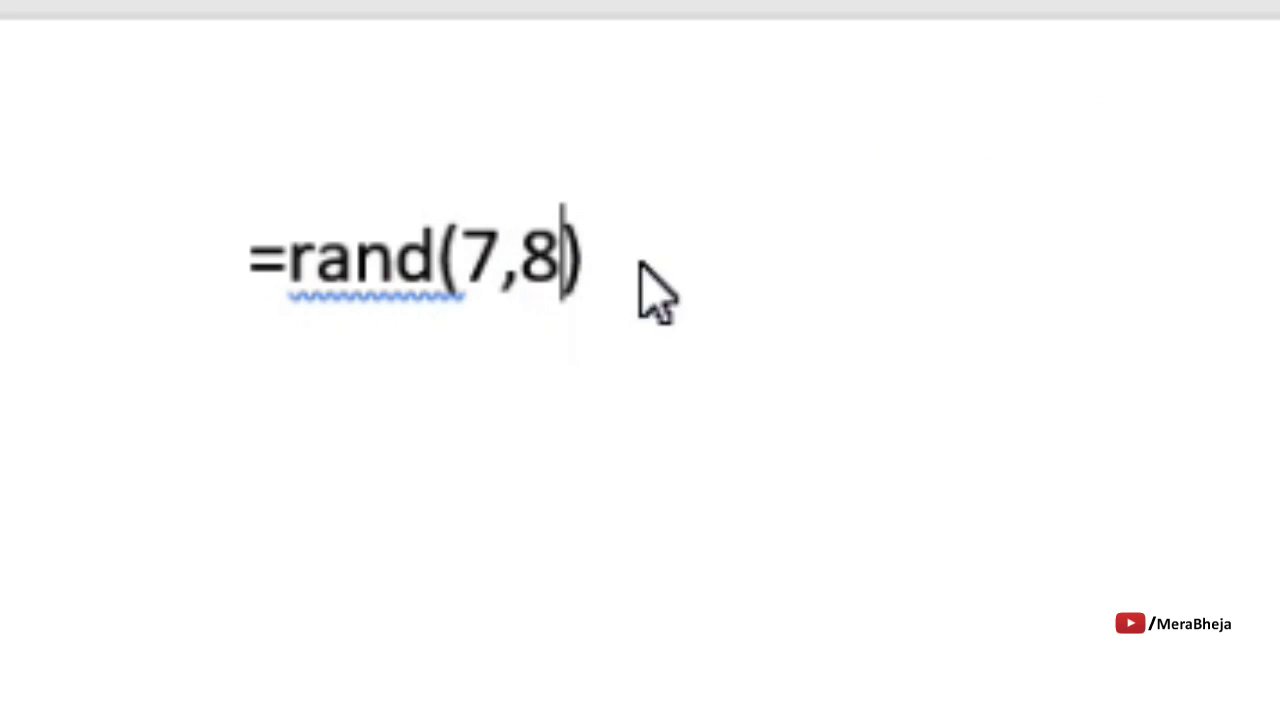
click(716, 273)
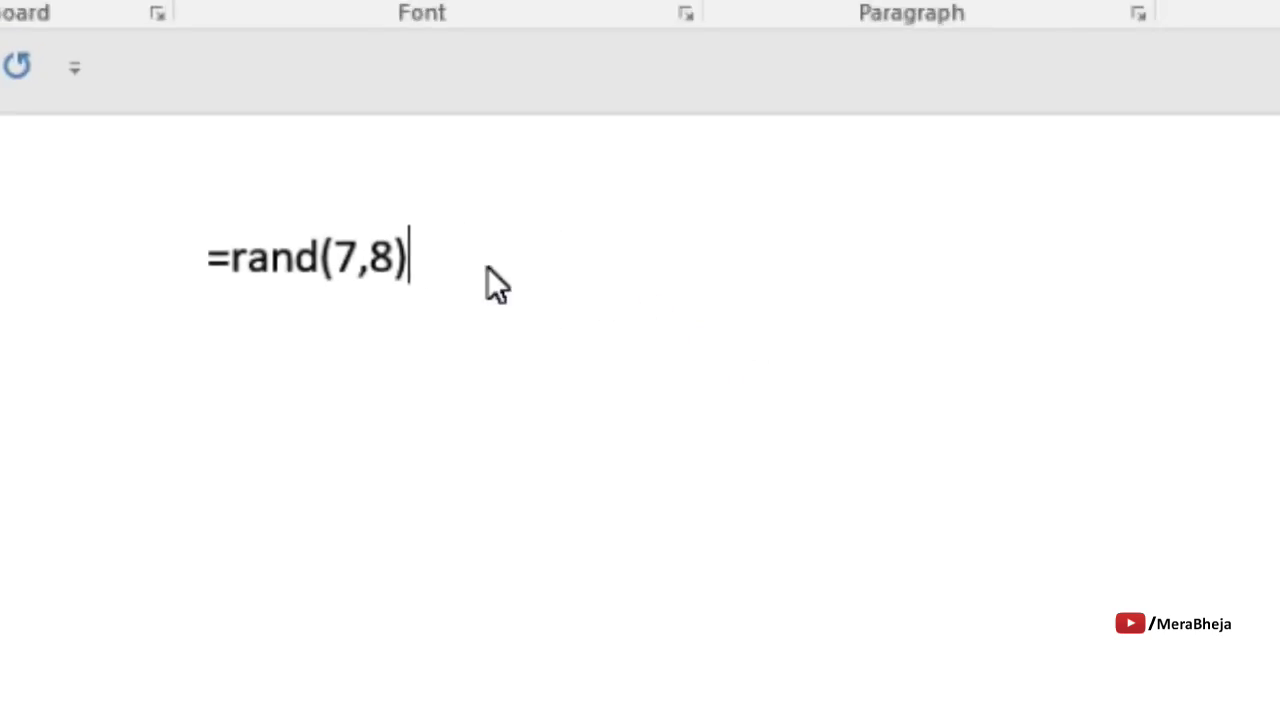
key(Return)
scroll(307, 270, up, 5)
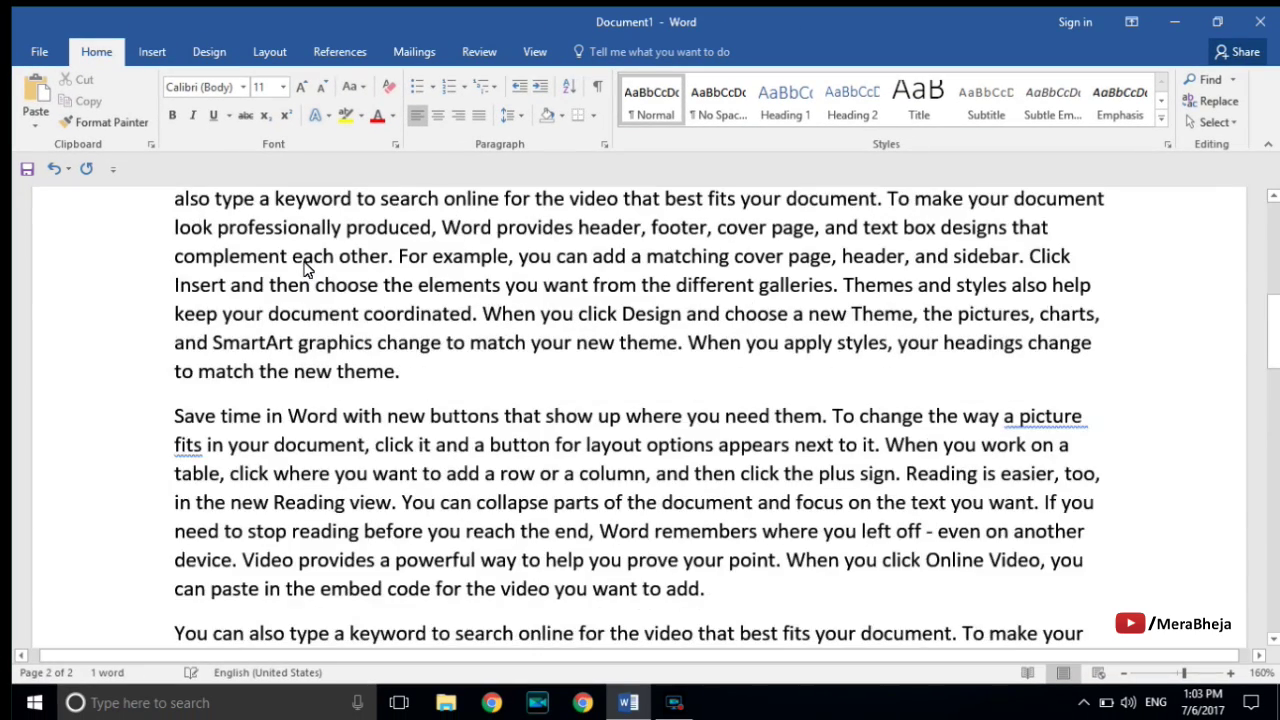
scroll(307, 270, up, 5)
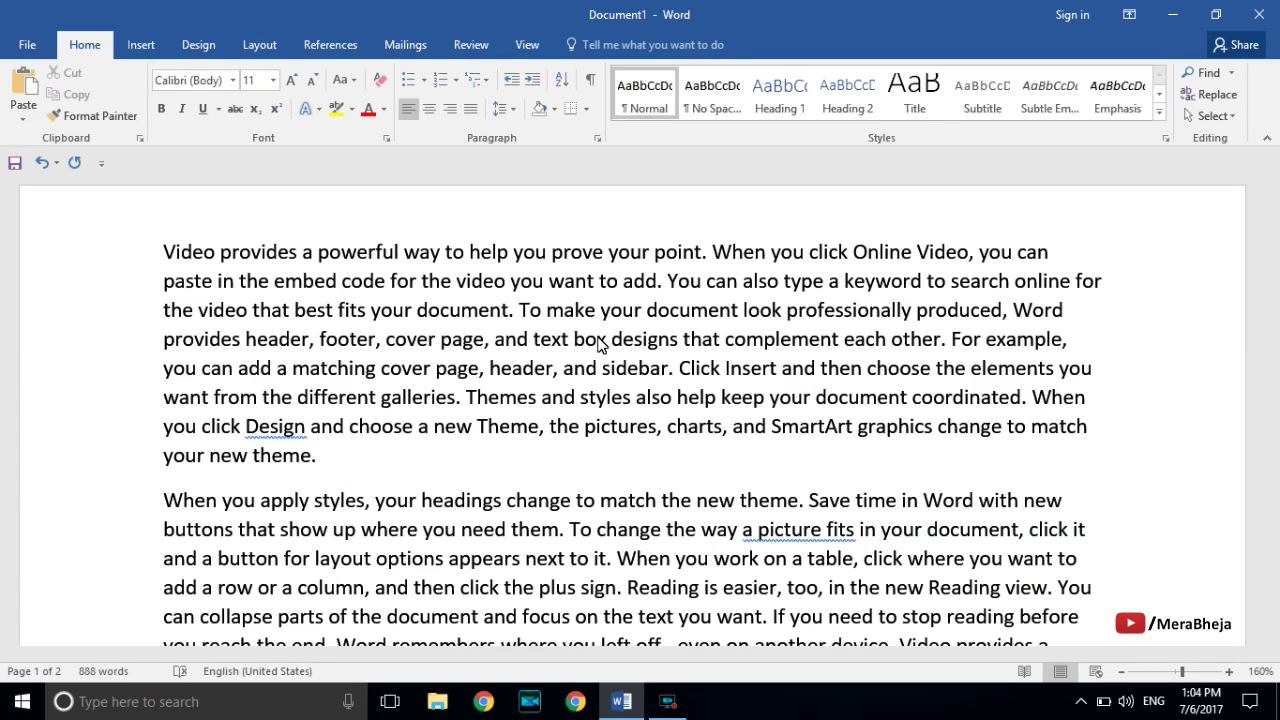
Insert a horizontal line below the first paragraph by converting three hyphens on a new line
click(367, 455)
key(Return)
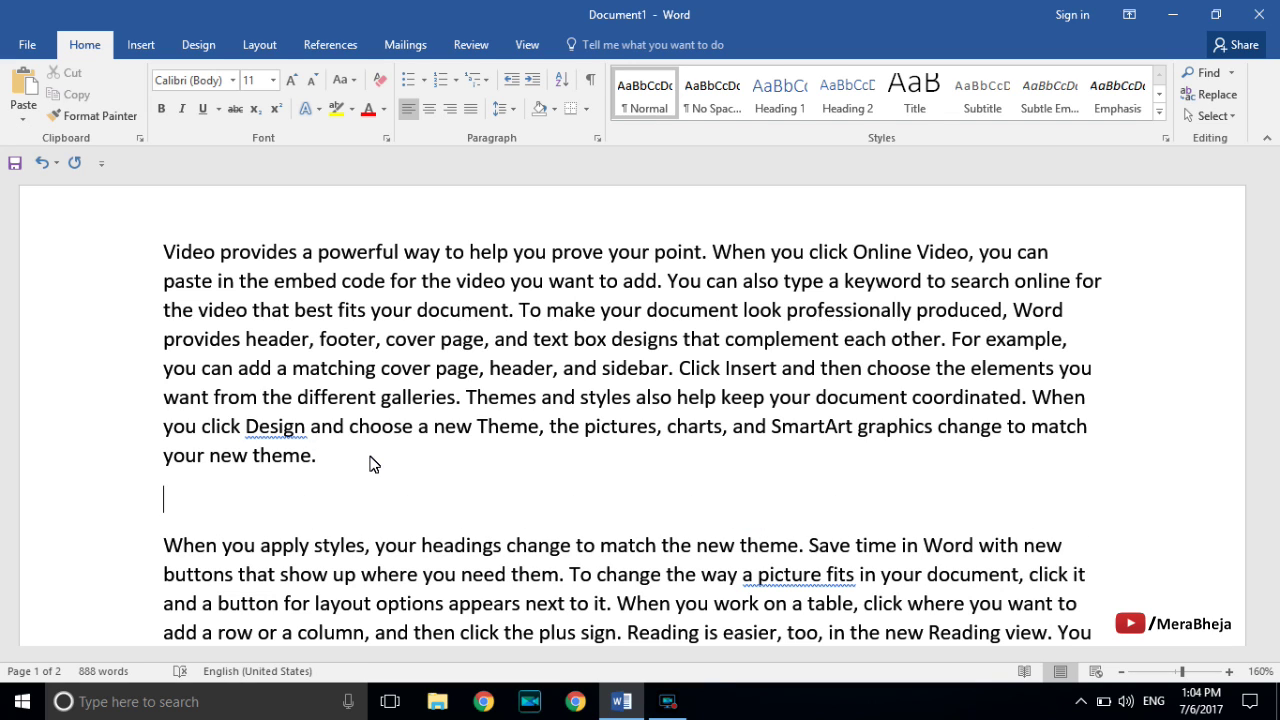
text(---)
key(Return)
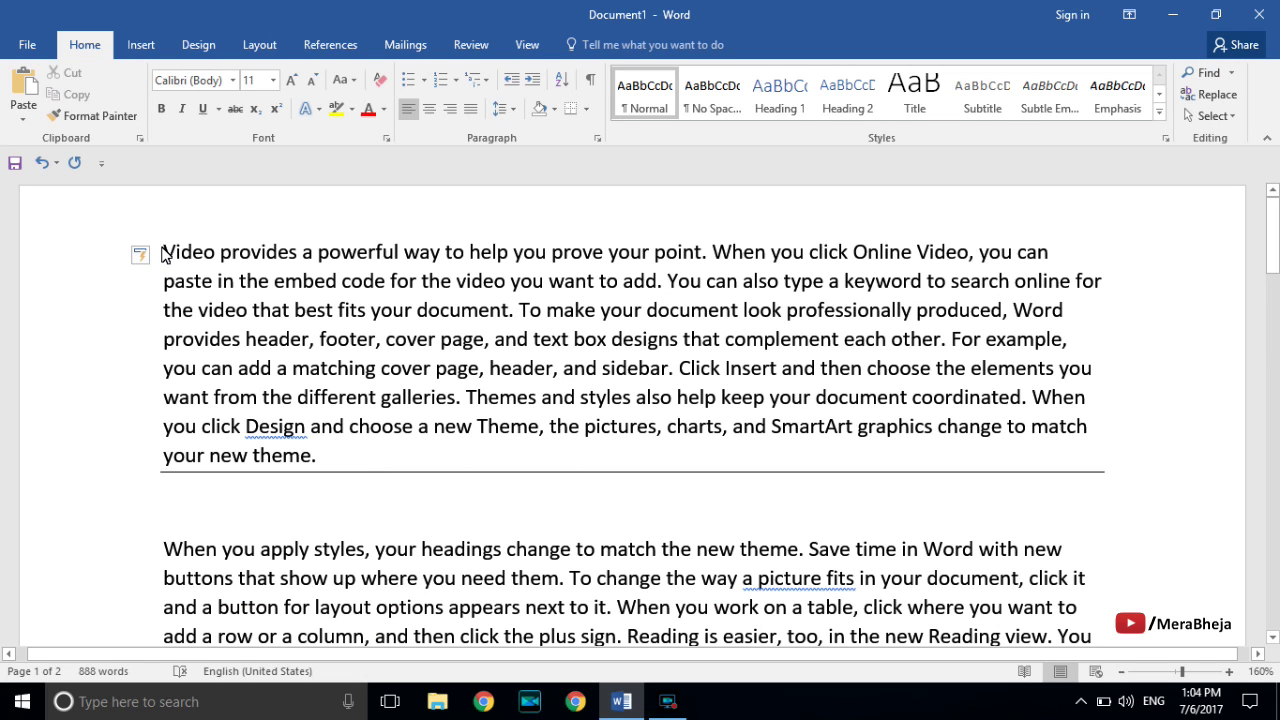
Select the first sentence of the first paragraph, select its whole second sentence at once, and clear the selection
drag(164, 252, 703, 262)
click(684, 338)
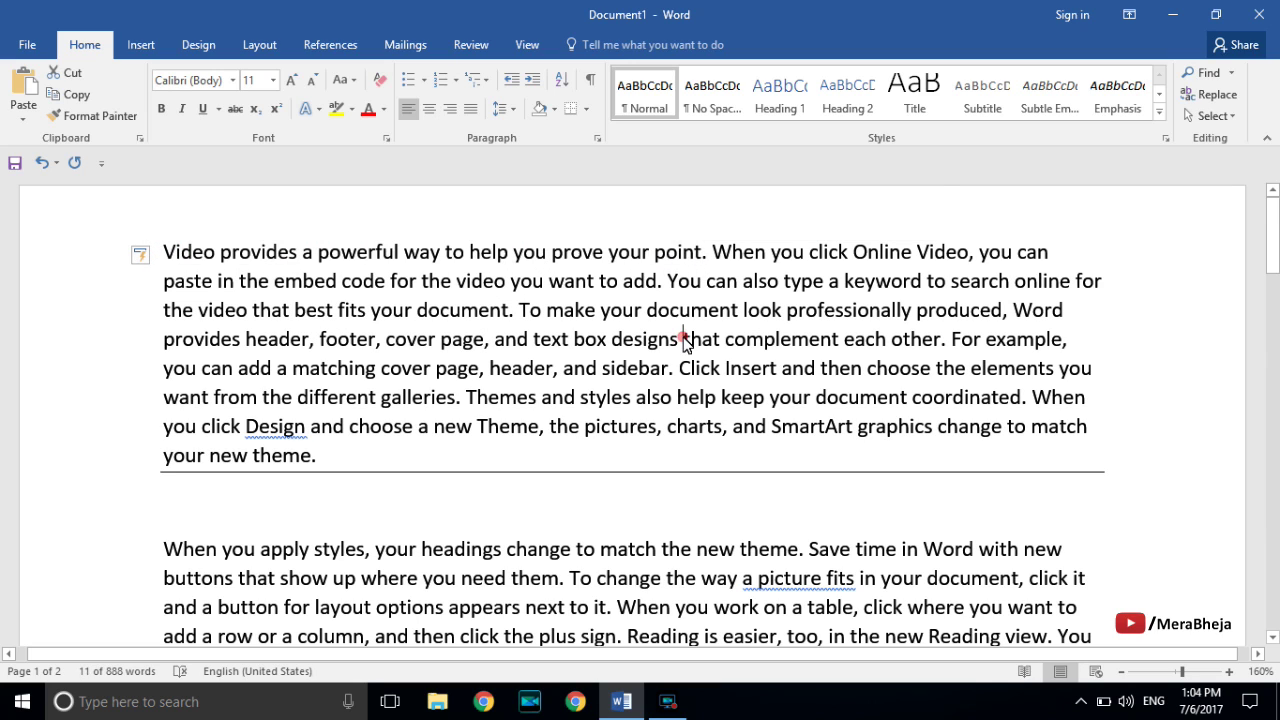
ctrl+click(664, 282)
click(685, 357)
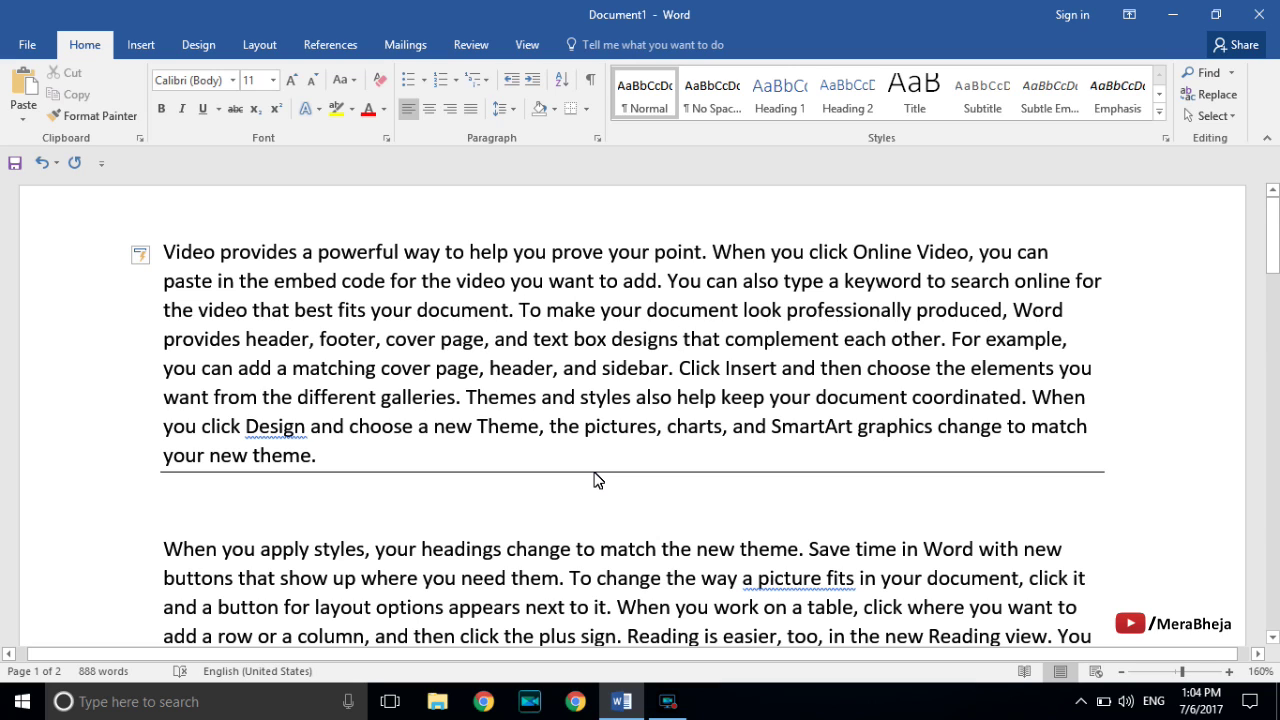
ctrl+click(600, 284)
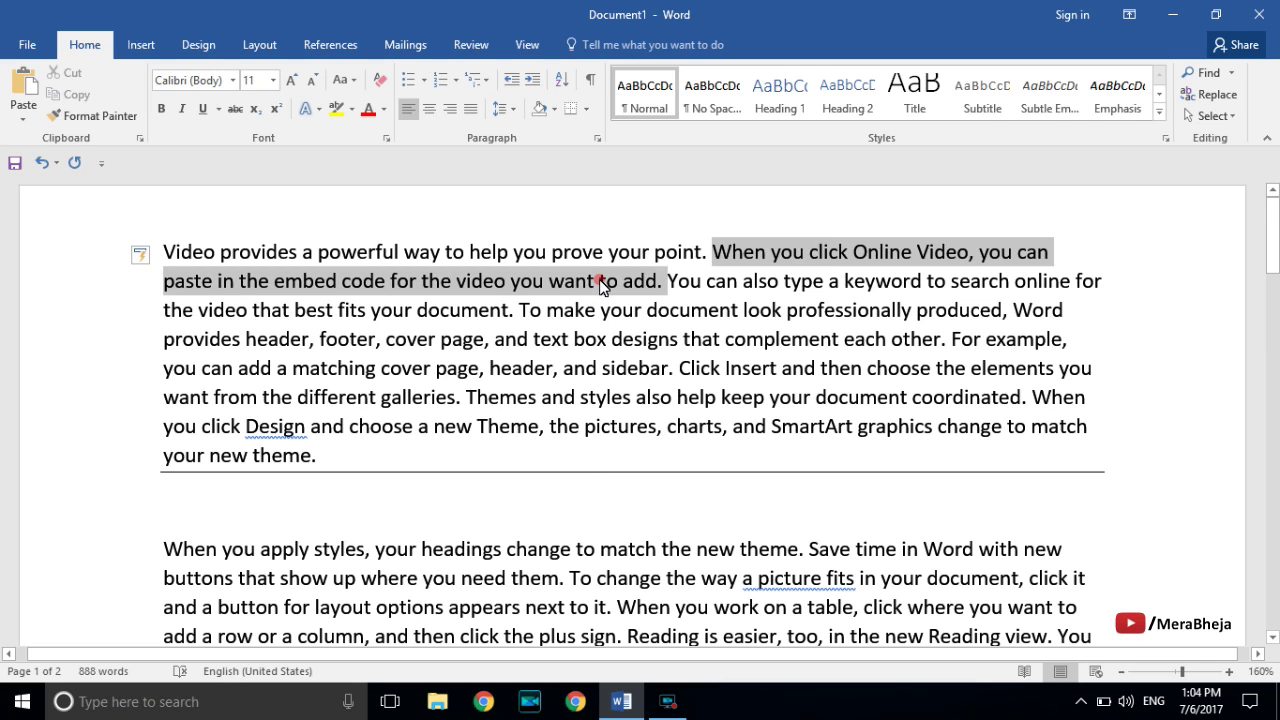
click(704, 474)
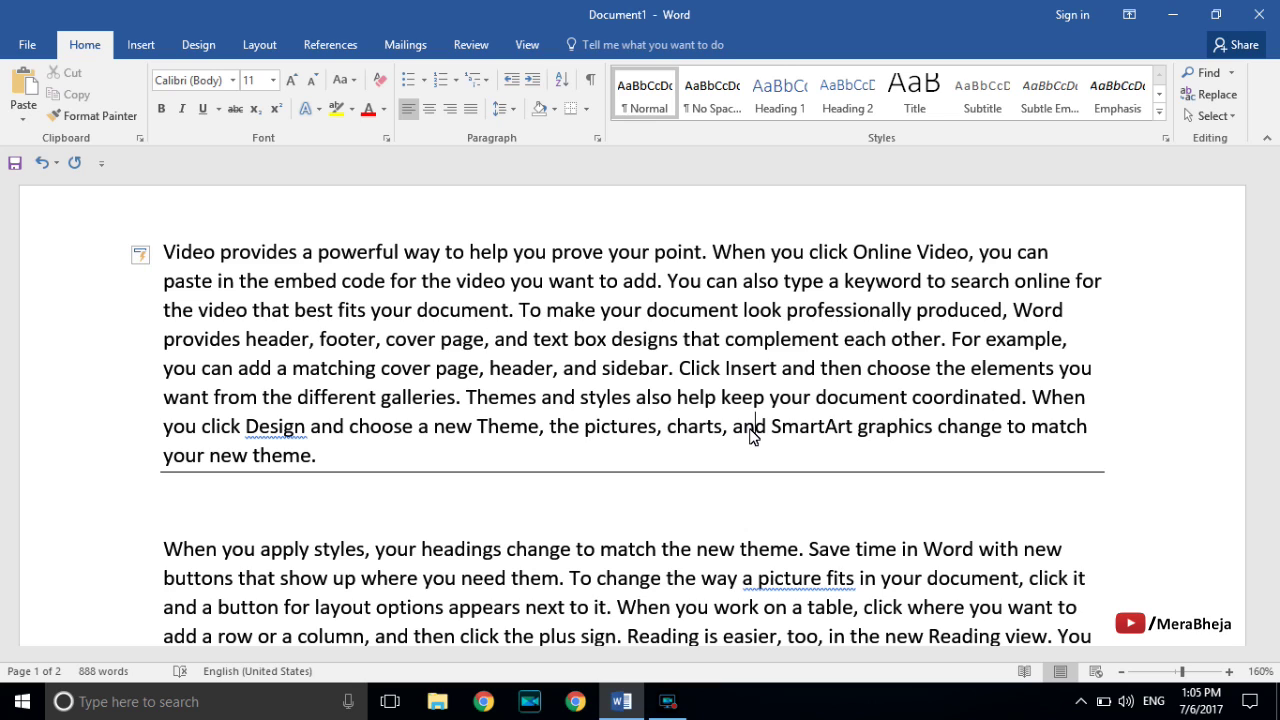
Replace the word "add" with "ADD" in the first paragraph, and open the Save As page and return without saving
scroll(752, 435, down, 3)
scroll(700, 449, up, 3)
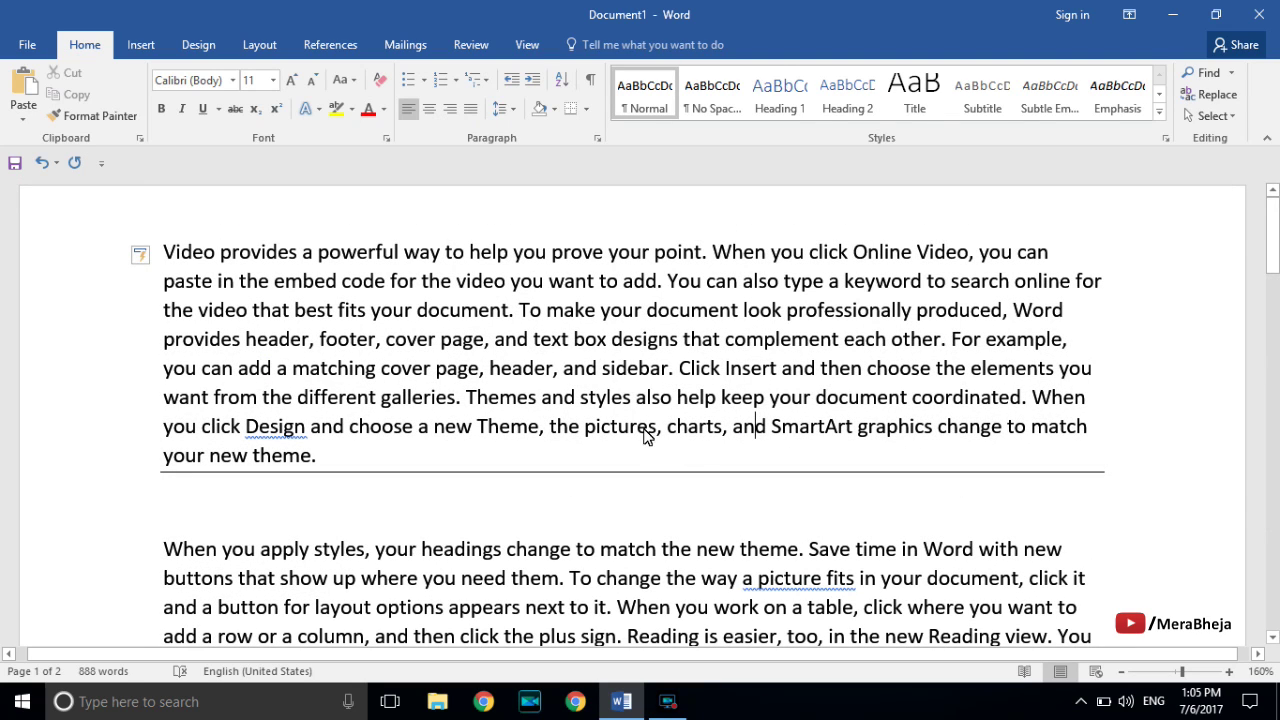
mouse_move(670, 284)
mouse_down()
mouse_move(630, 286)
mouse_move(657, 292)
mouse_up()
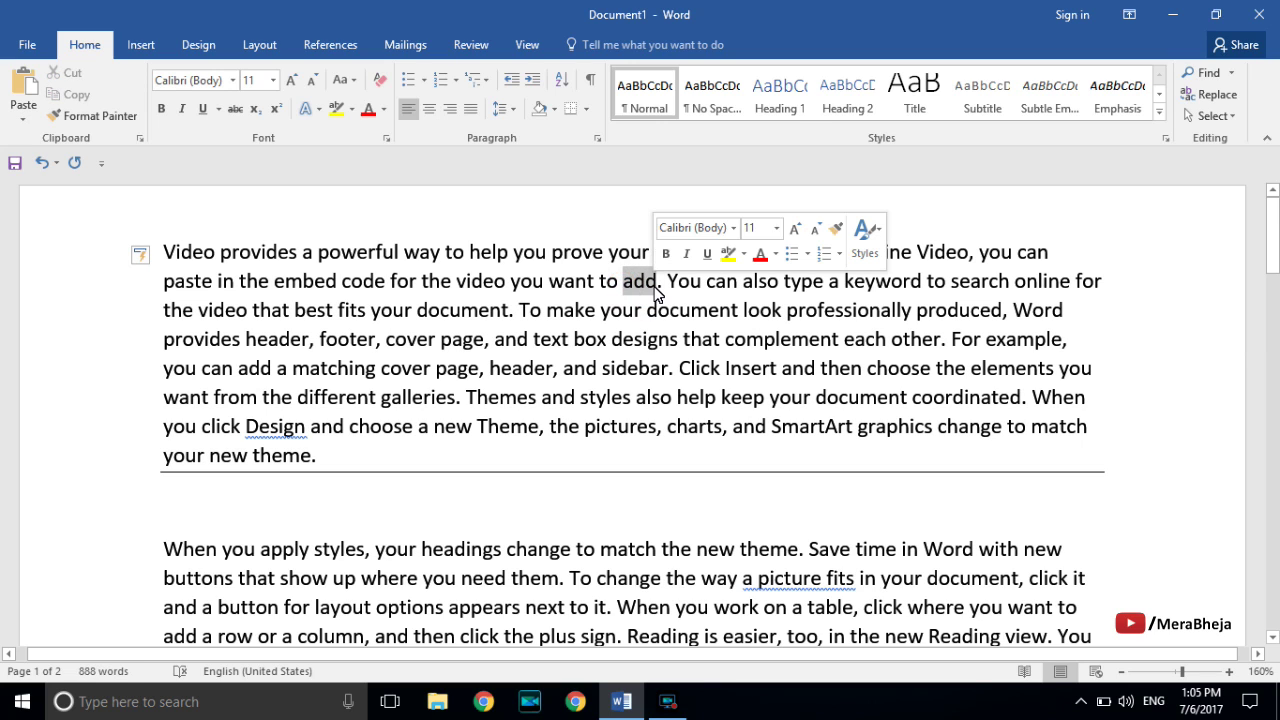
text(ADD)
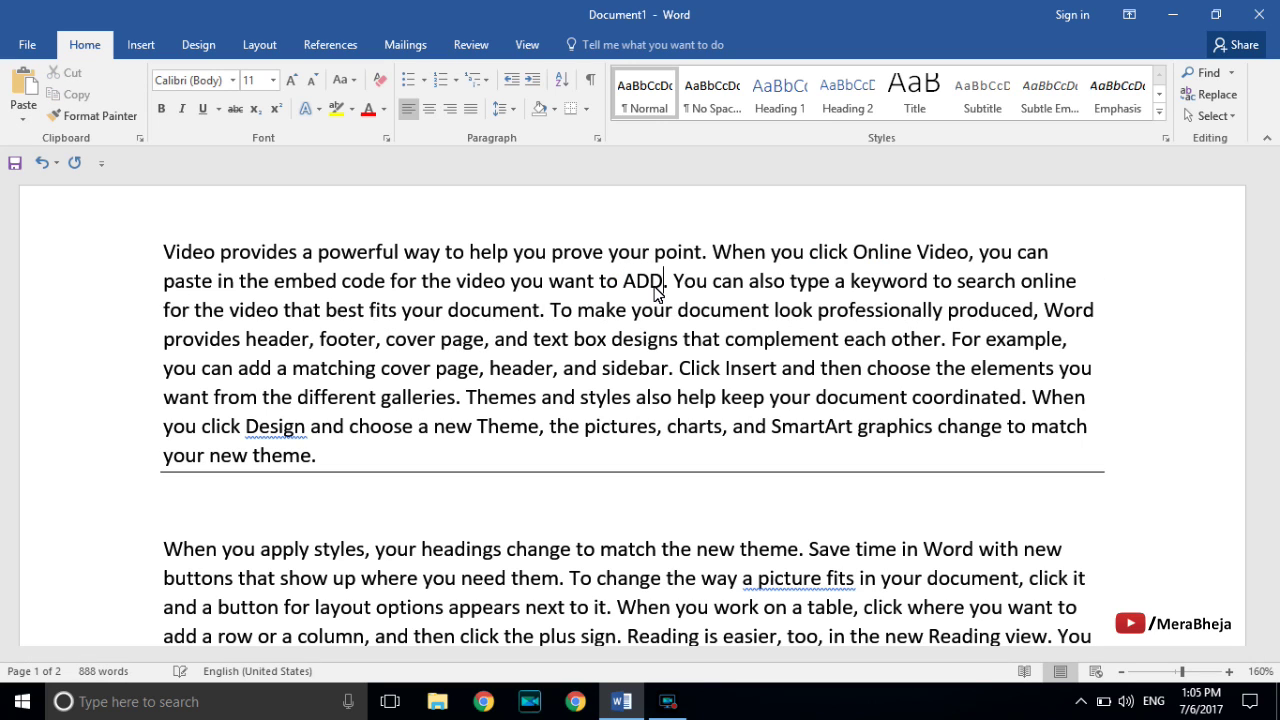
key(ctrl+s)
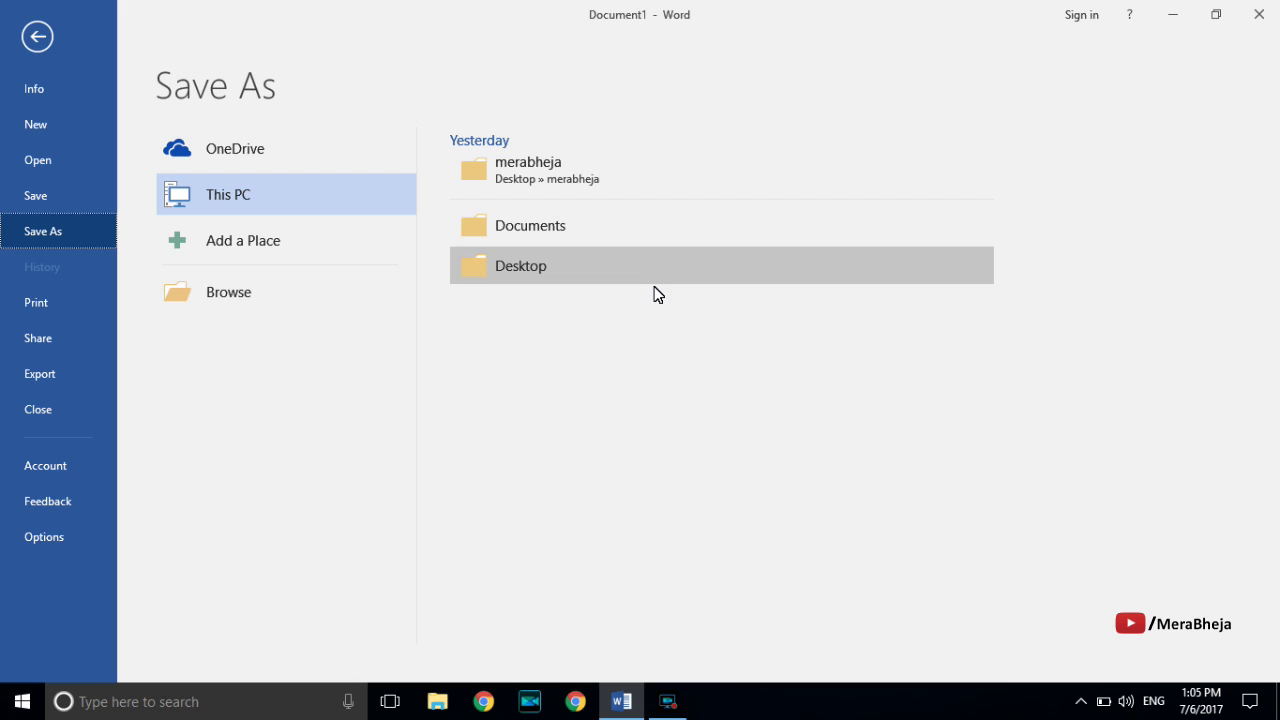
click(34, 40)
Make the word "Video" bold near the end of the second paragraph
scroll(700, 472, down, 3)
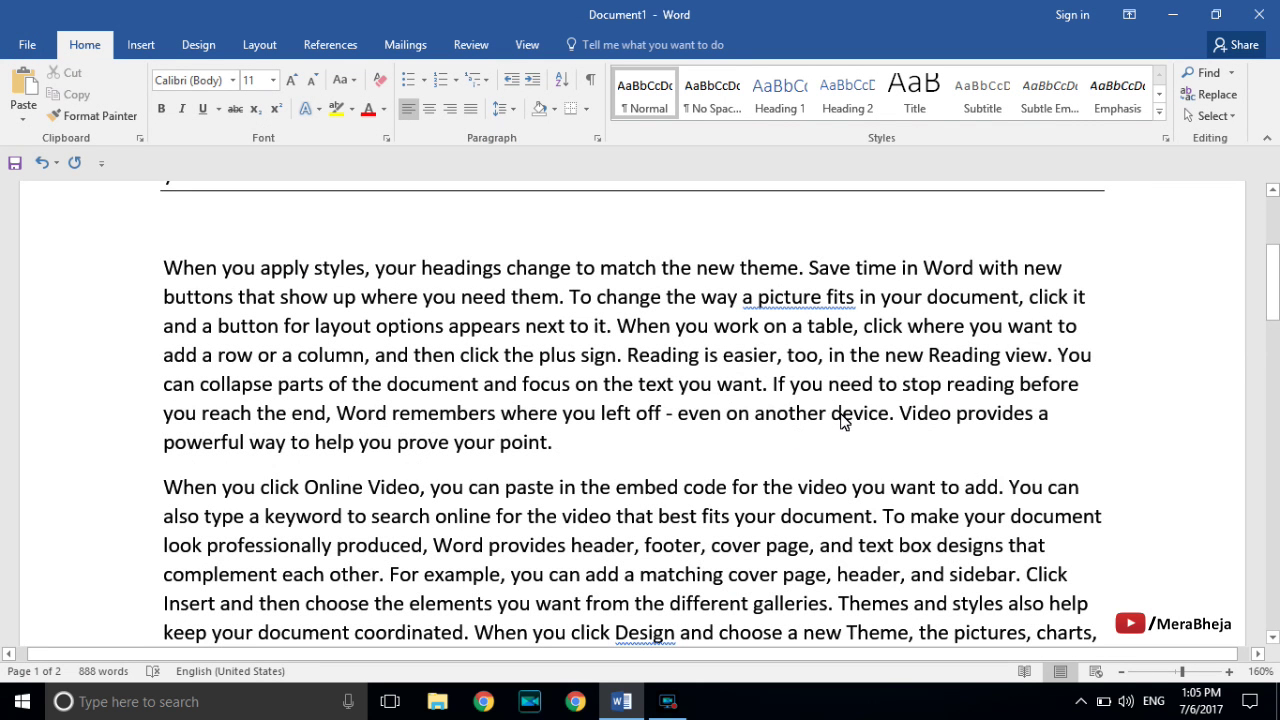
double_click(904, 418)
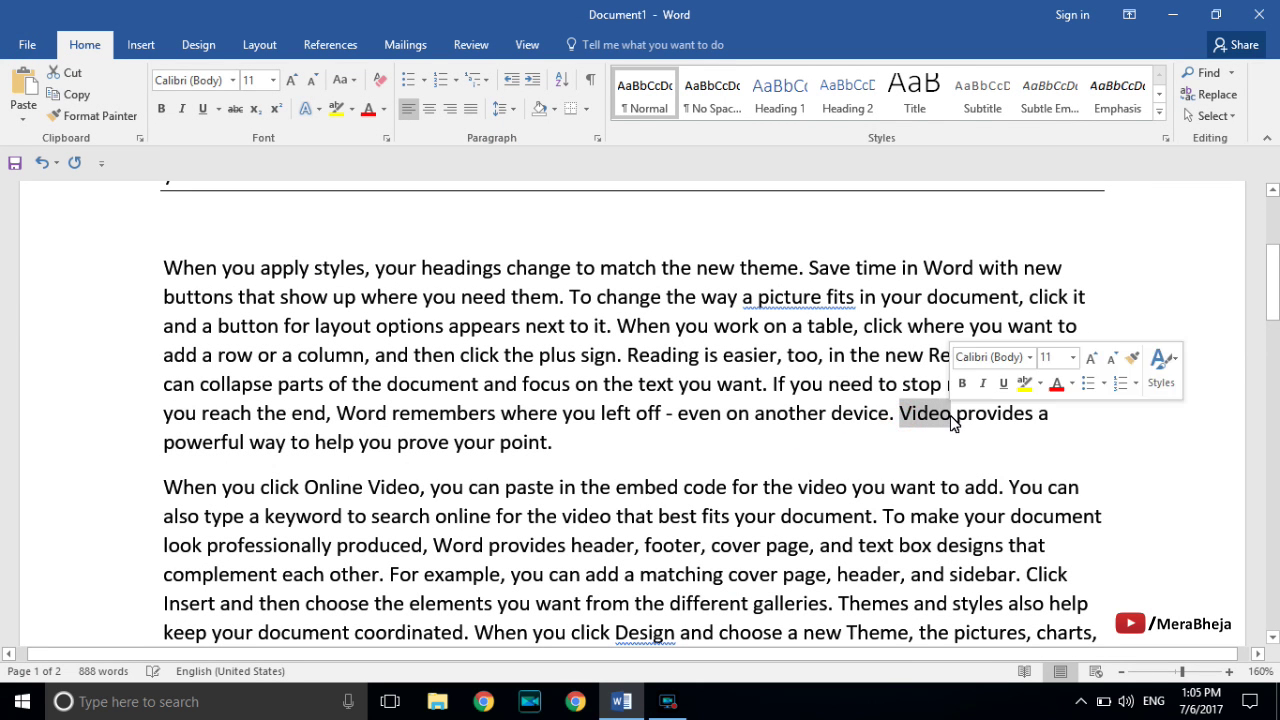
key(ctrl+b)
Italicize the word "choose" in the third paragraph and deselect it
scroll(860, 500, down, 2)
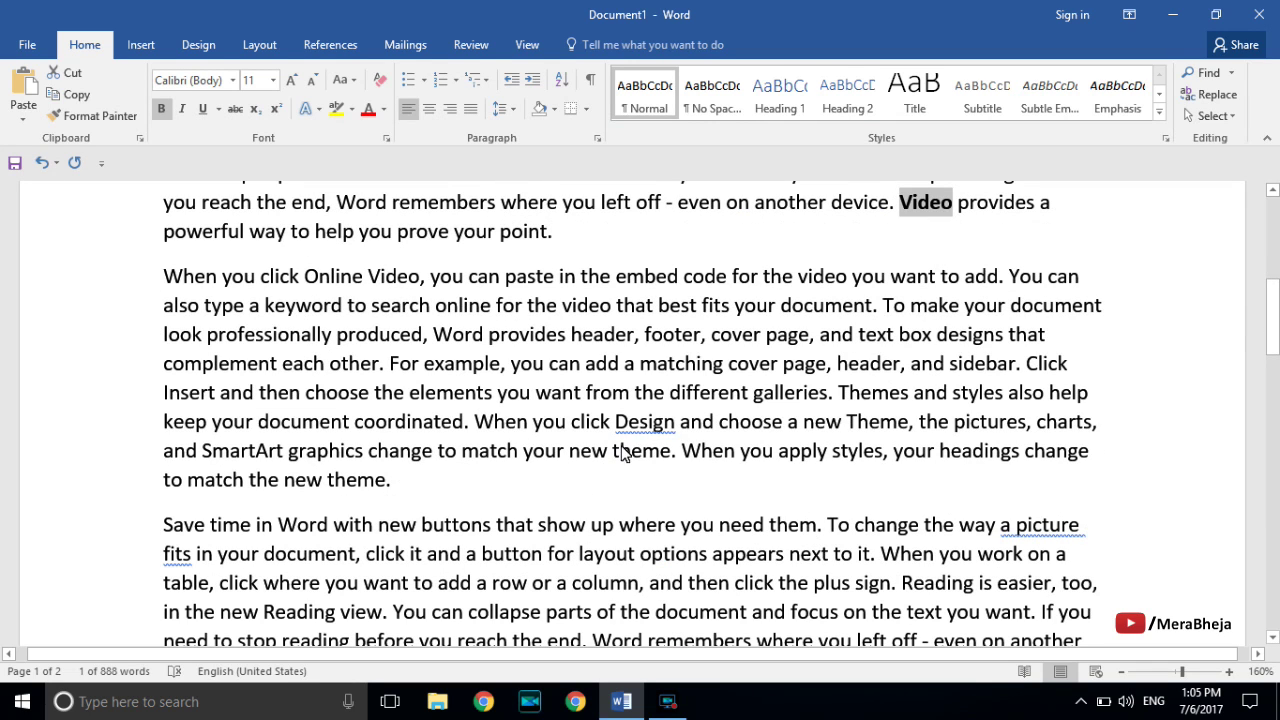
click(718, 421)
drag(723, 425, 783, 425)
key(ctrl+i)
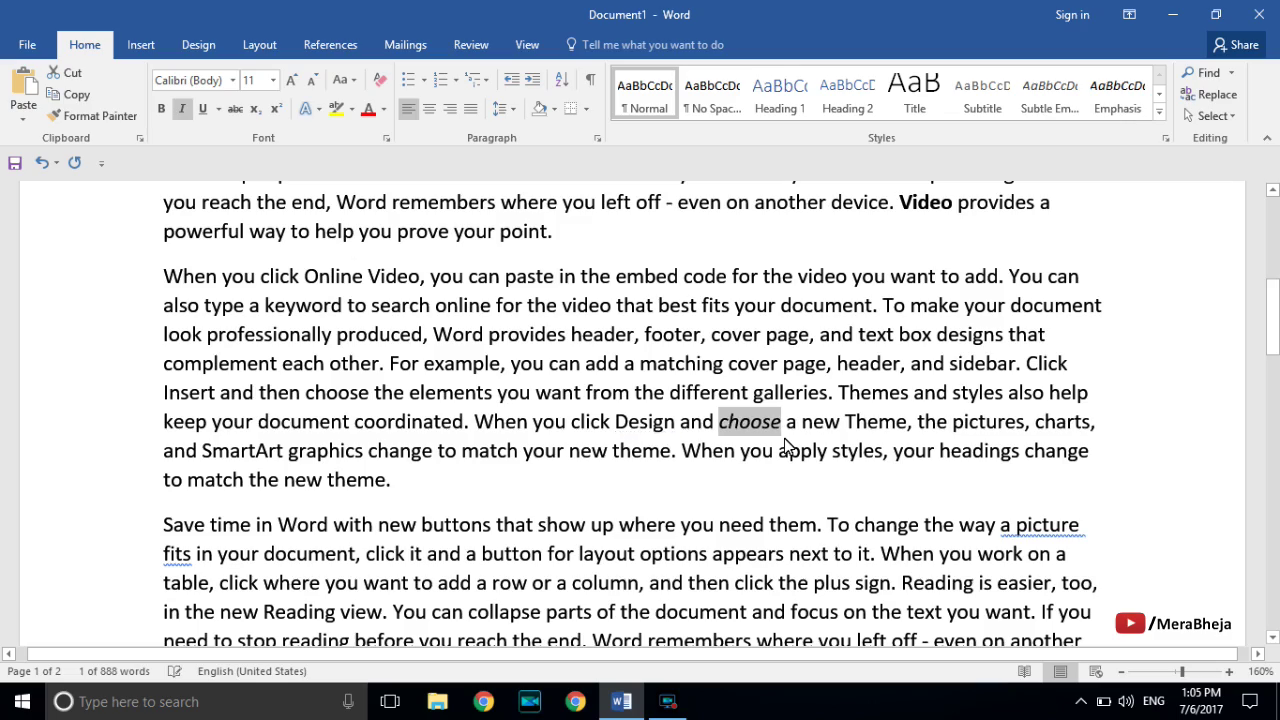
scroll(784, 445, down, 1)
click(565, 438)
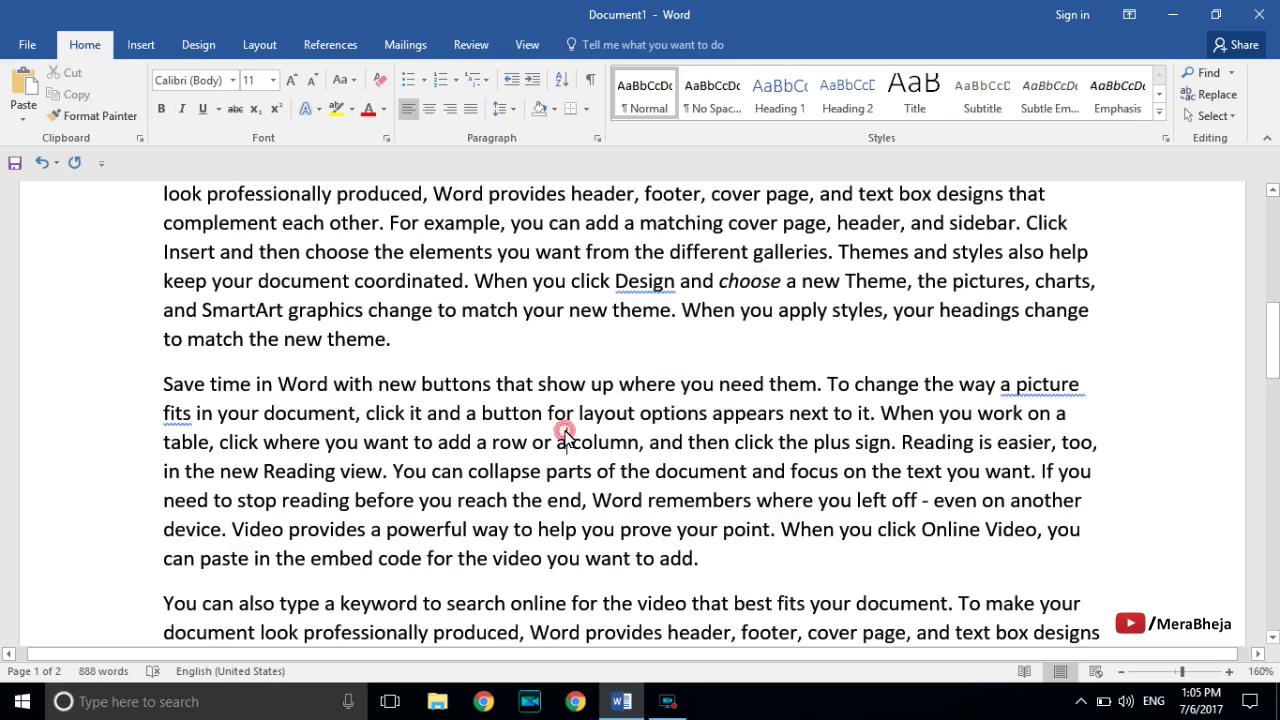
scroll(560, 430, up, 6)
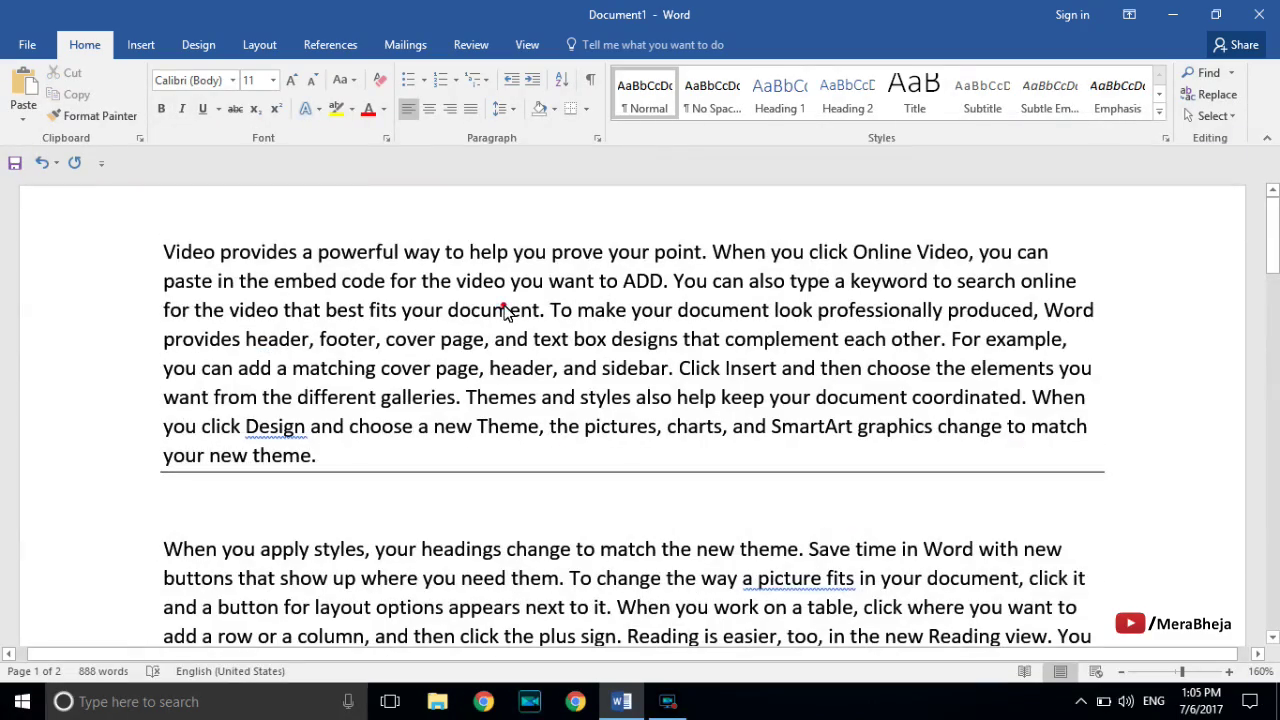
Jump back through the last edited locations, from the italic "choose" to the bold "Video" and the word "ADD"
click(510, 310)
key(shift+F5)
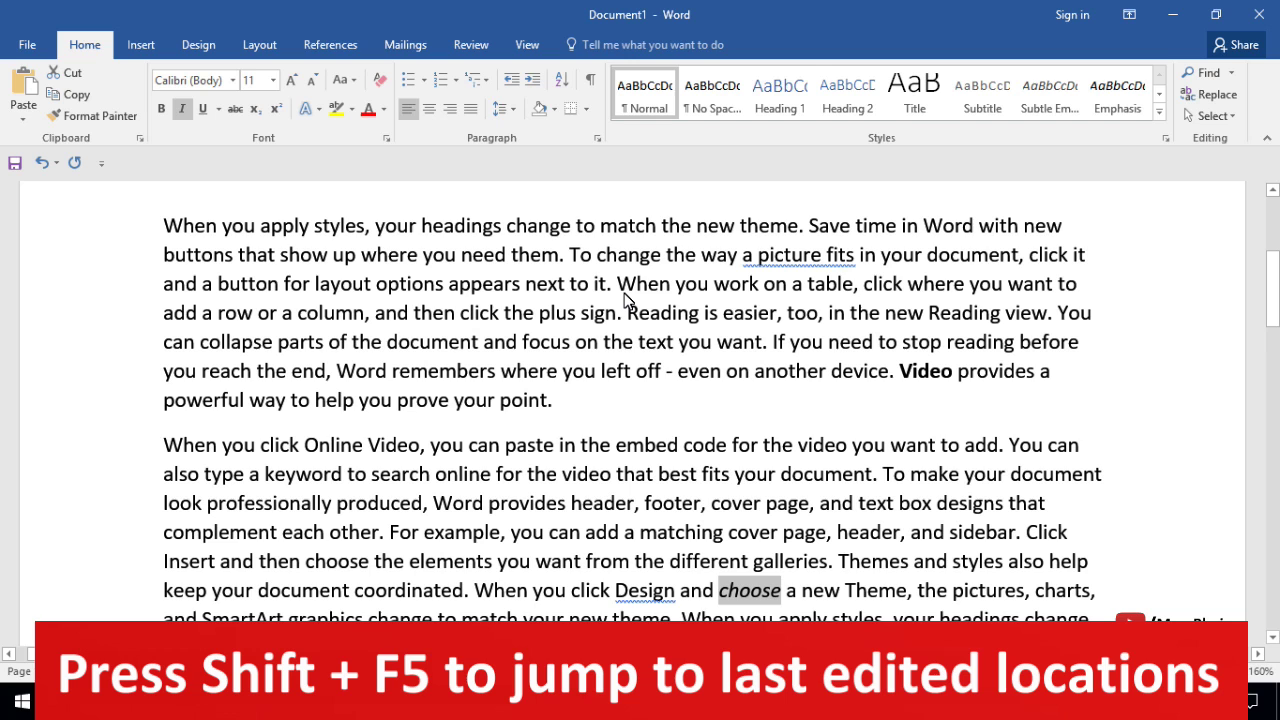
key(shift+F5)
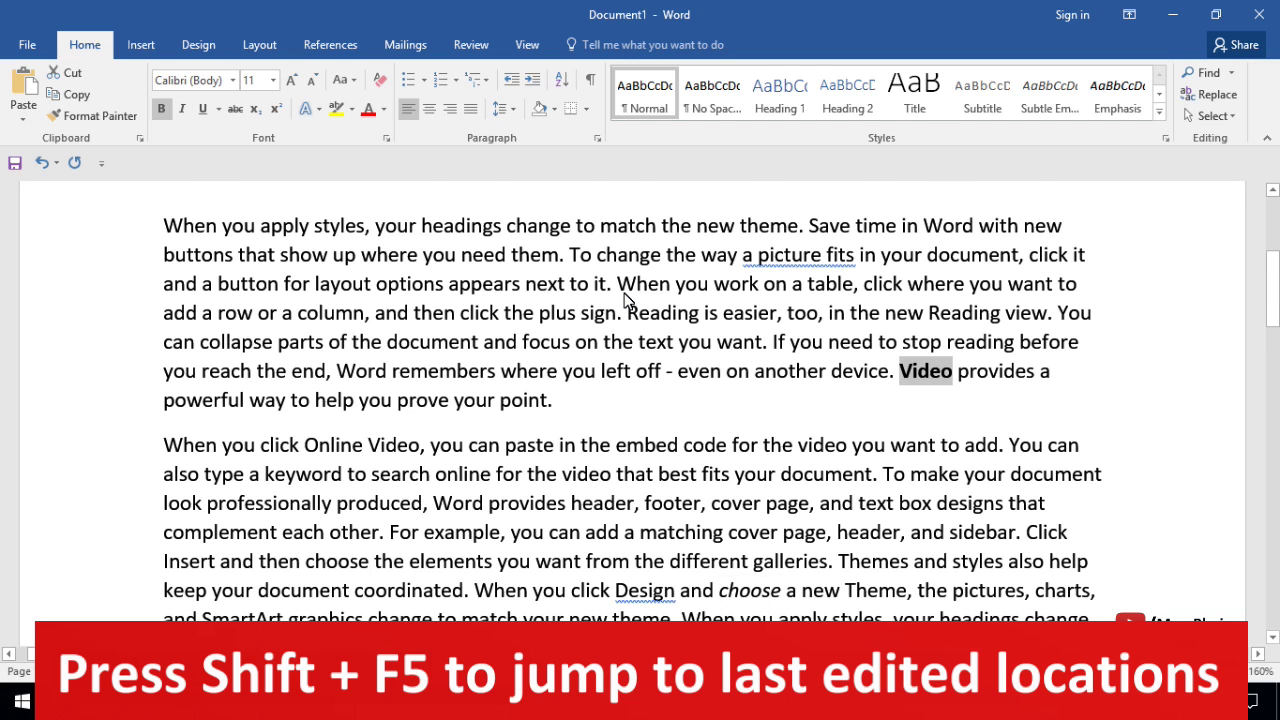
key(shift+F5)
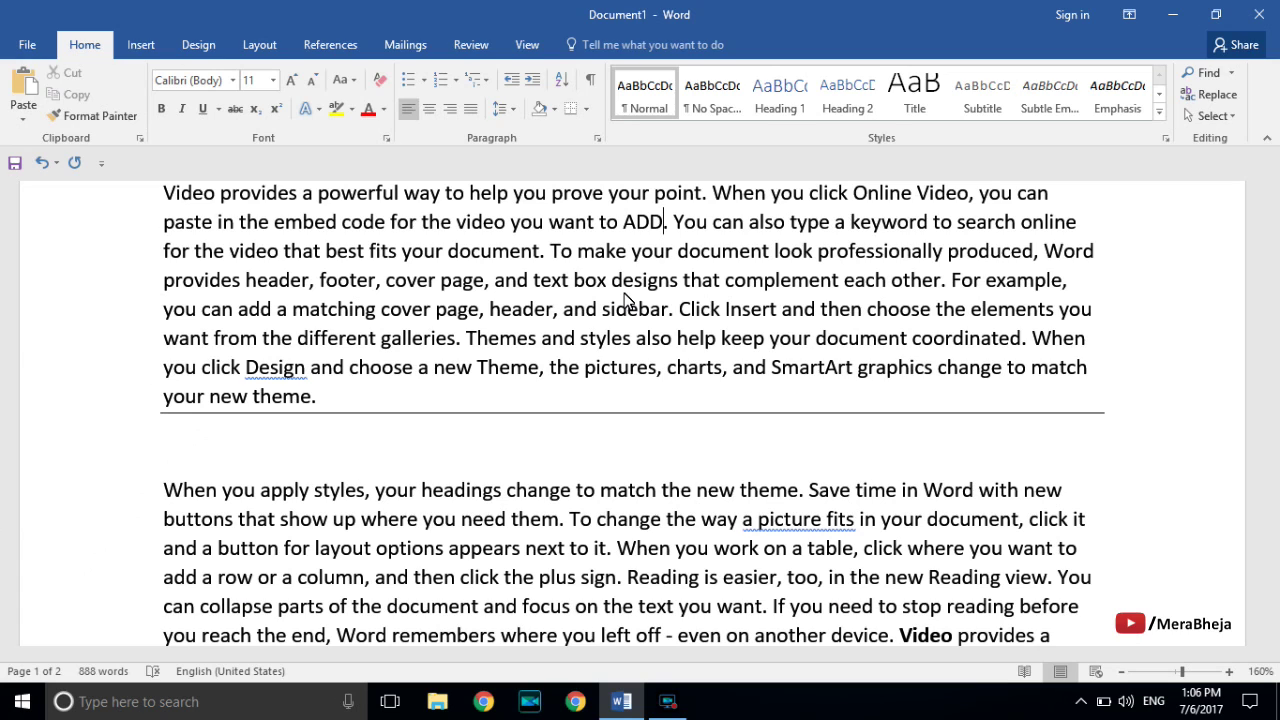
scroll(614, 394, up, 1)
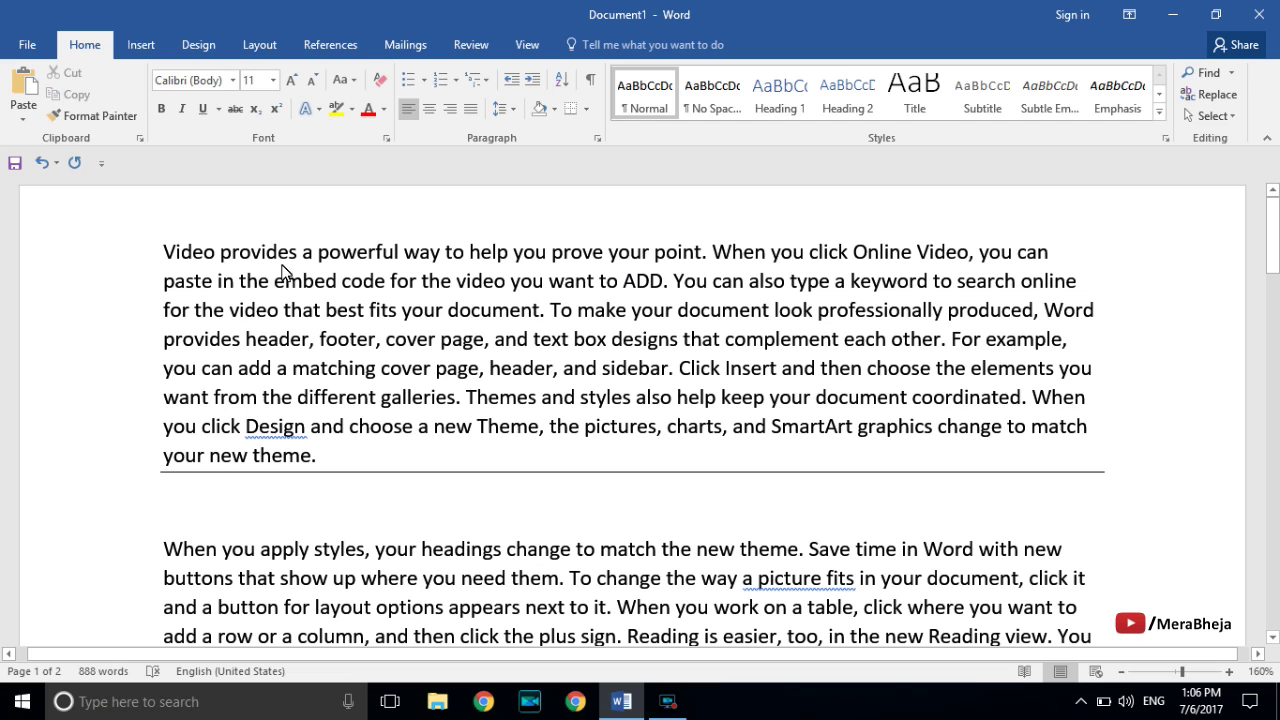
Select the first sentence of the first paragraph and enlarge its text step by step to 18 pt
double_click(166, 252)
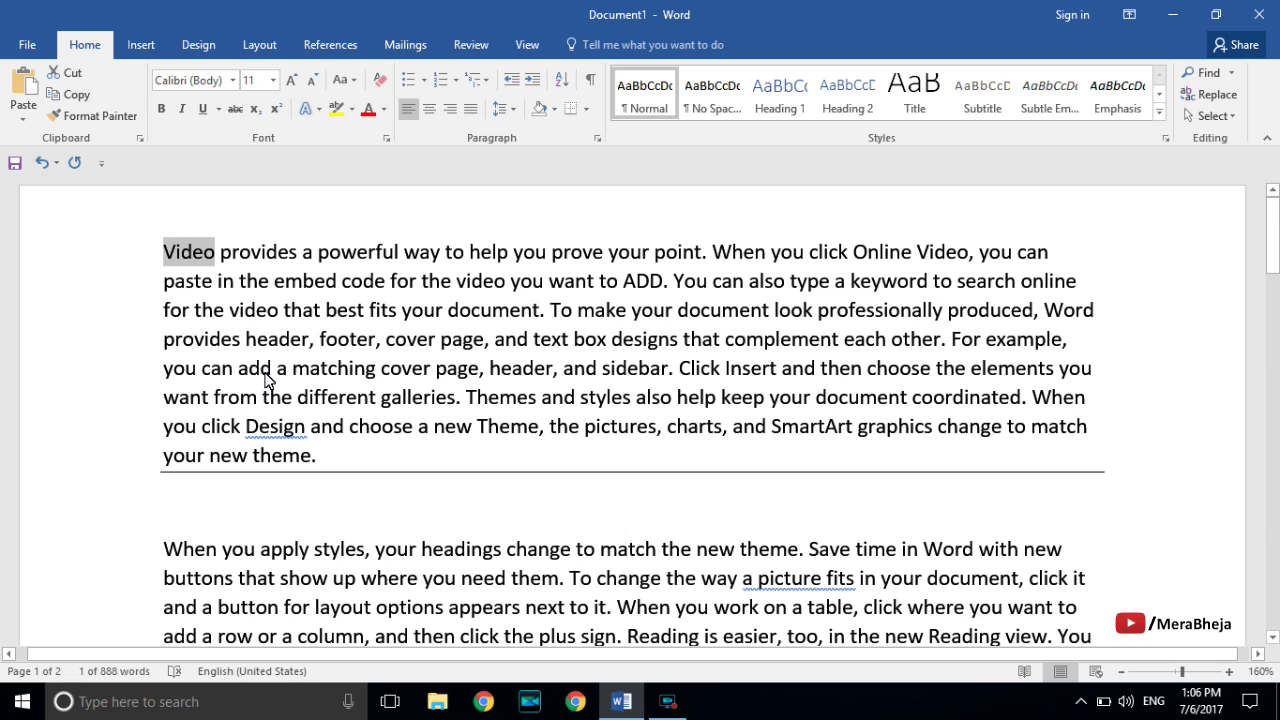
click(706, 256)
drag(702, 255, 163, 255)
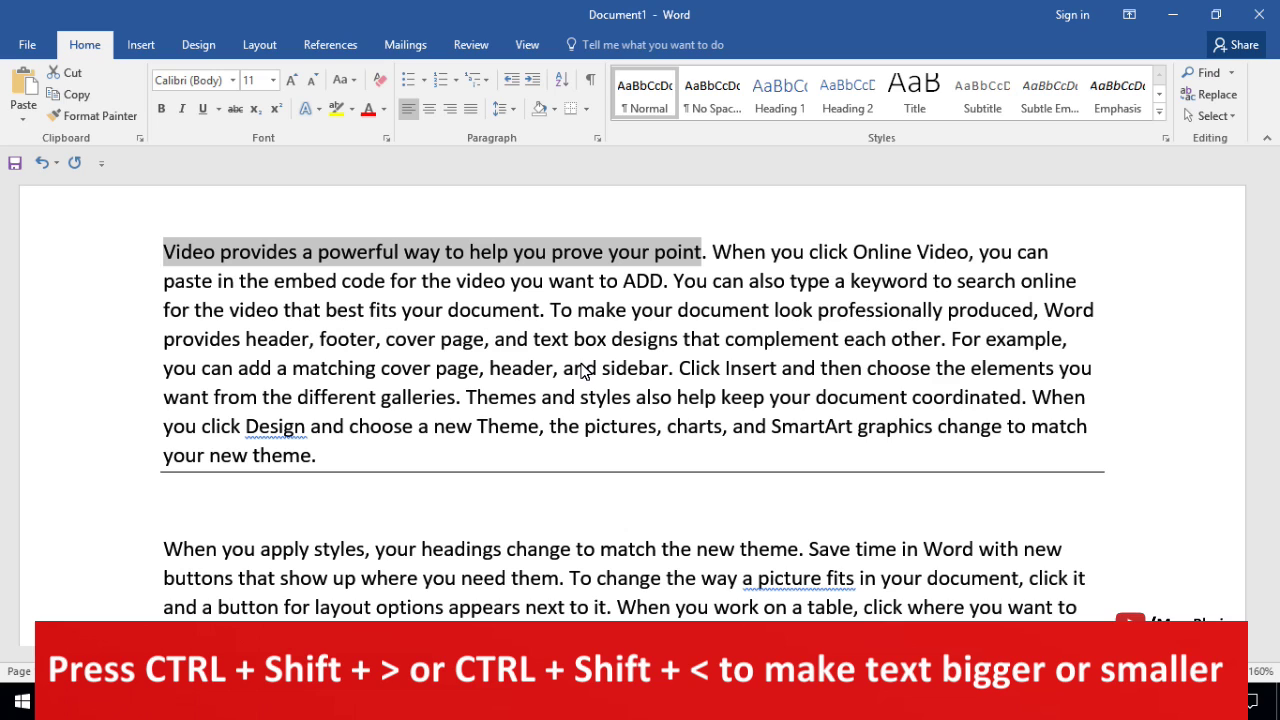
key(ctrl+shift+period)
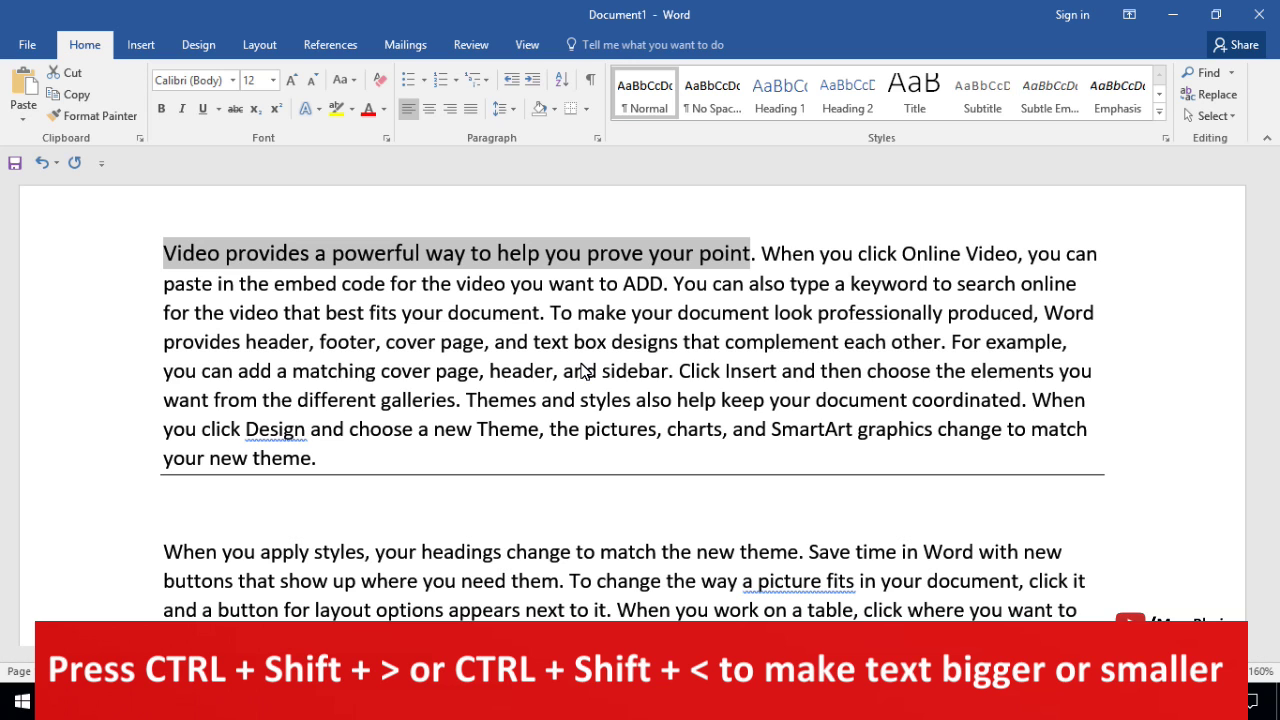
key(ctrl+shift+period)
key(ctrl+shift+period)
key(ctrl+shift+period)
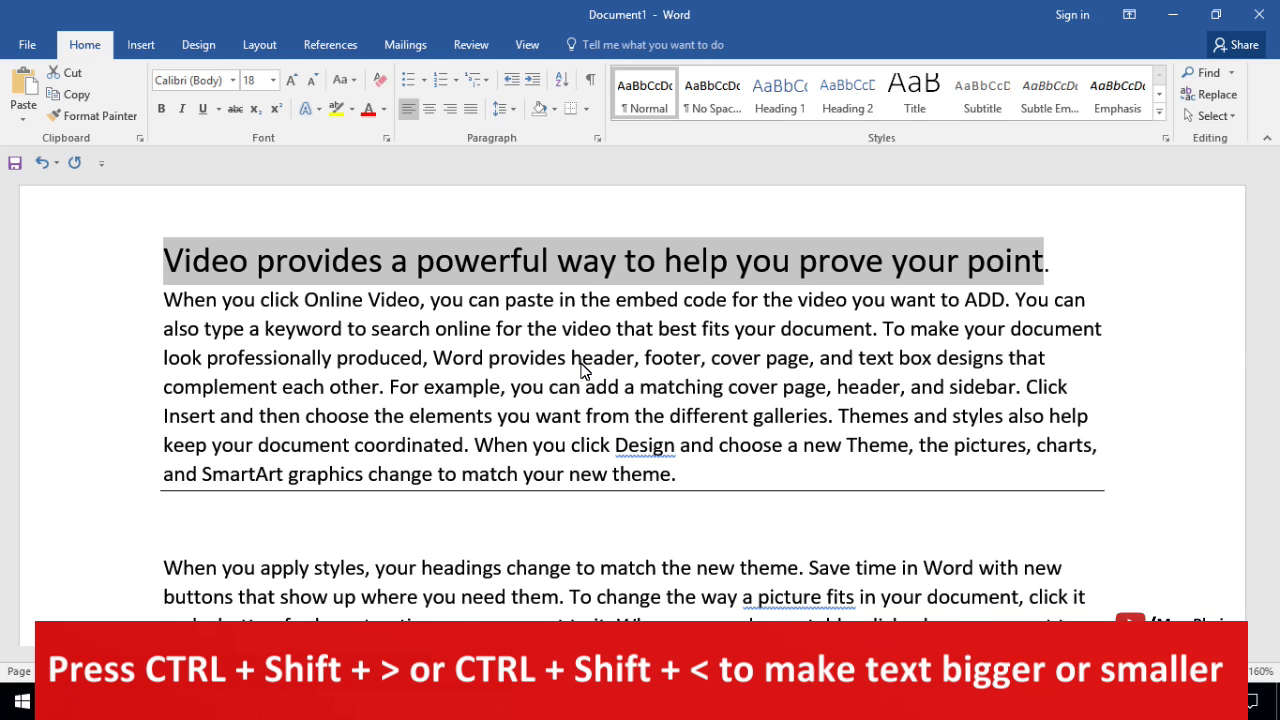
Shrink the first sentence's text step by step to 12 pt and clear the selection
key(ctrl+shift+comma)
key(ctrl+shift+comma)
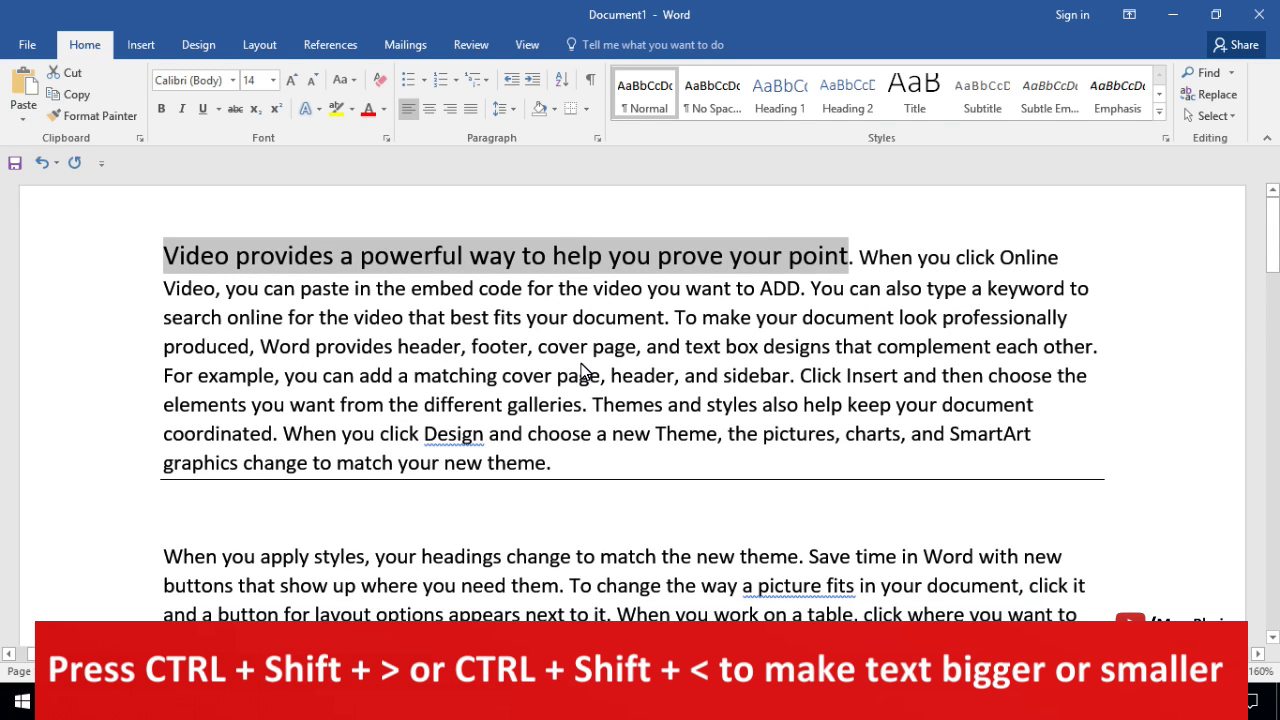
key(ctrl+shift+comma)
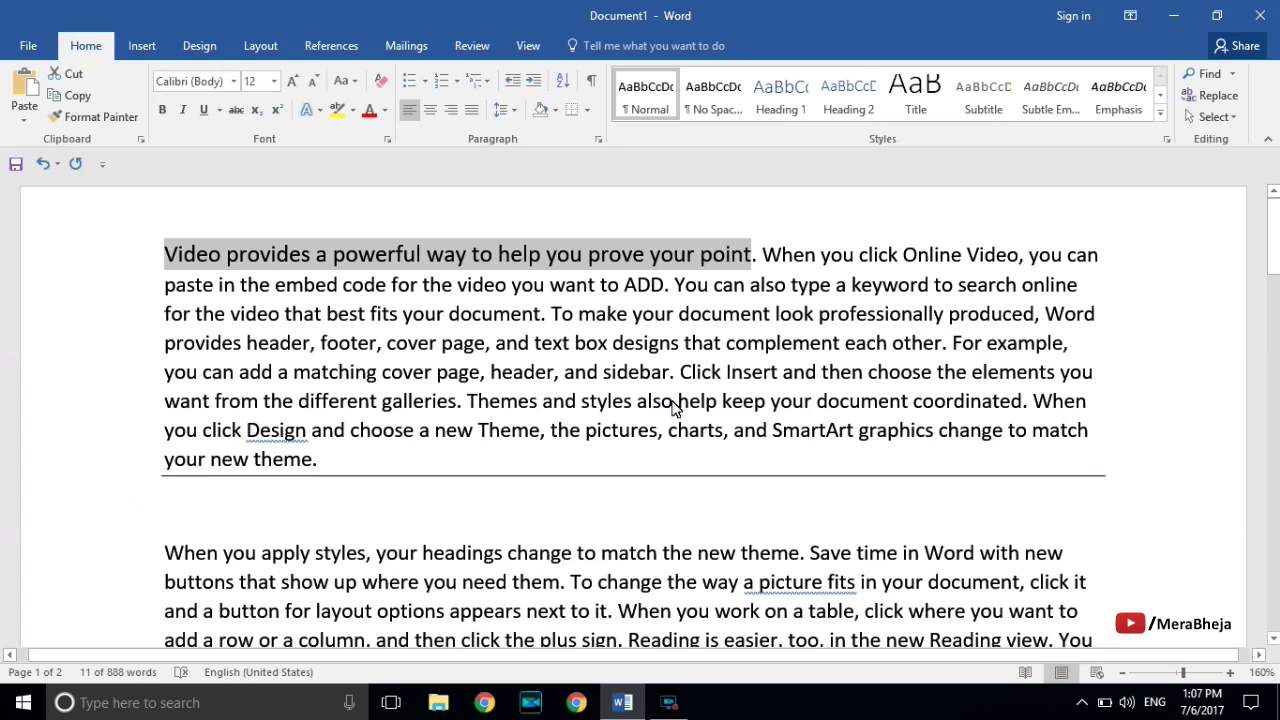
click(672, 402)
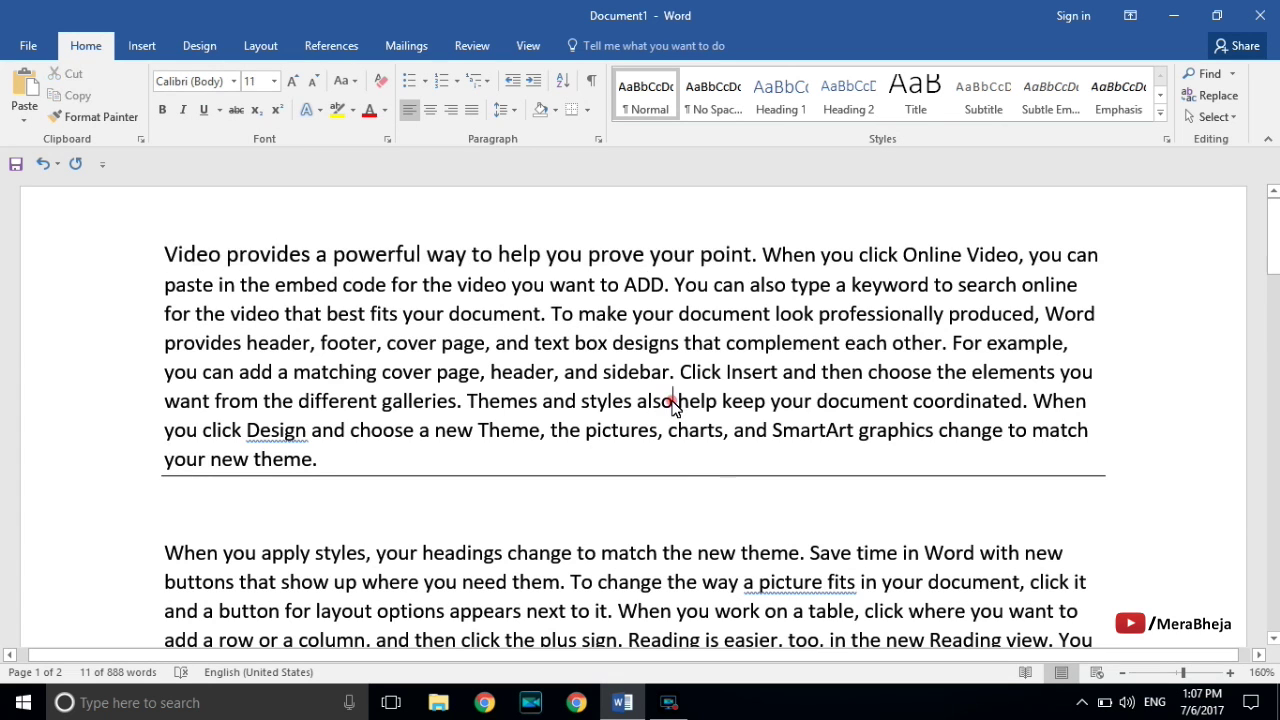
Delete the word "sidebar" and the space before it in the first paragraph, one character at a time
scroll(676, 440, down, 1)
scroll(680, 395, up, 1)
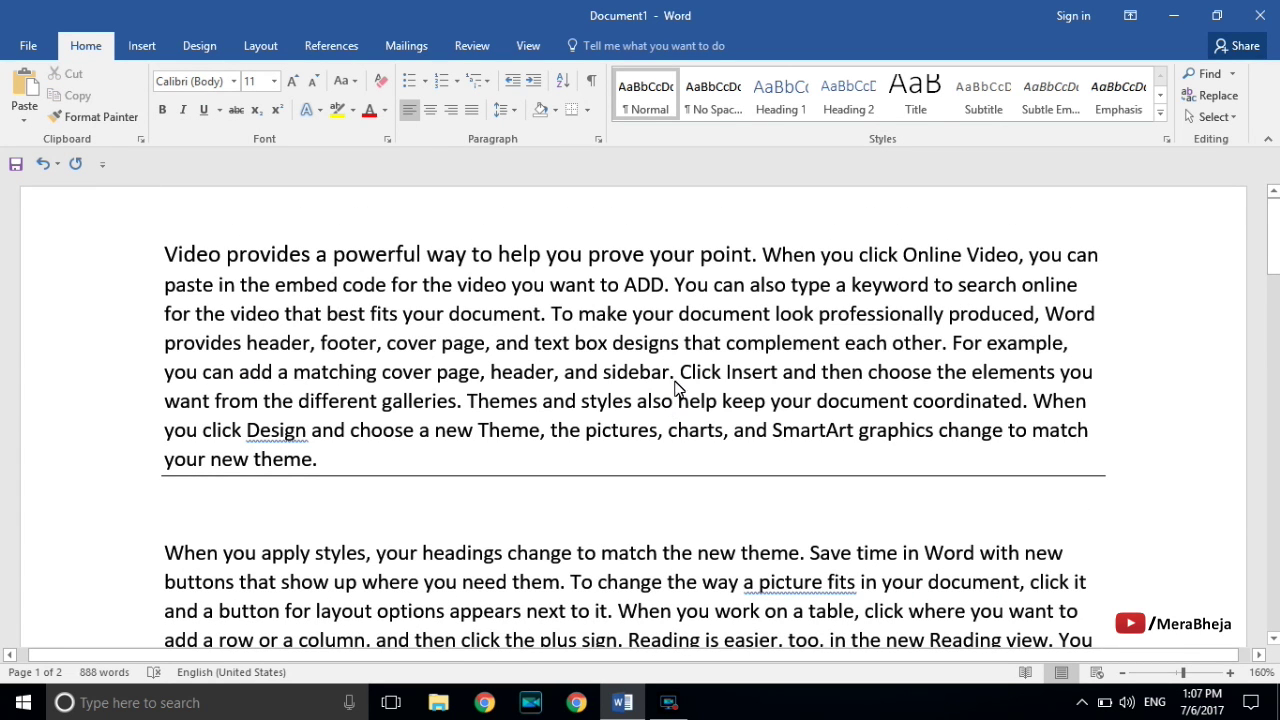
click(669, 372)
key(BackSpace)
key(BackSpace)
key(BackSpace)
key(BackSpace)
key(BackSpace)
key(BackSpace)
key(BackSpace)
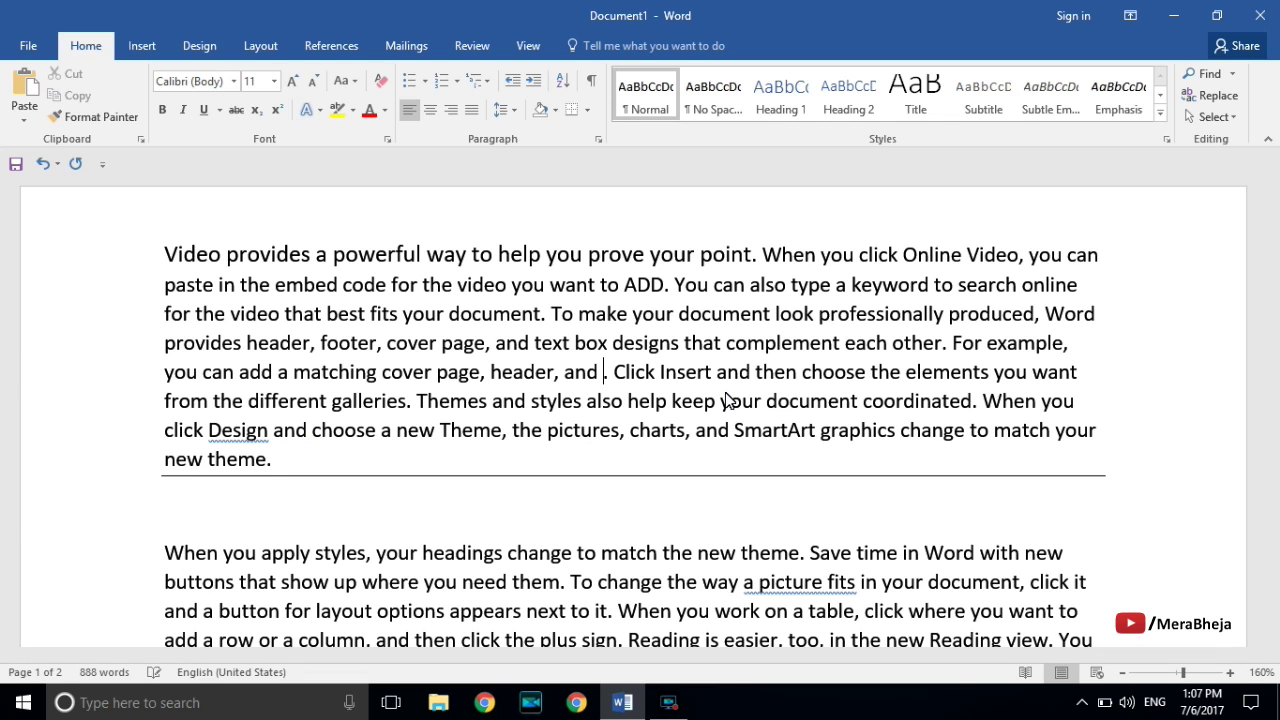
key(BackSpace)
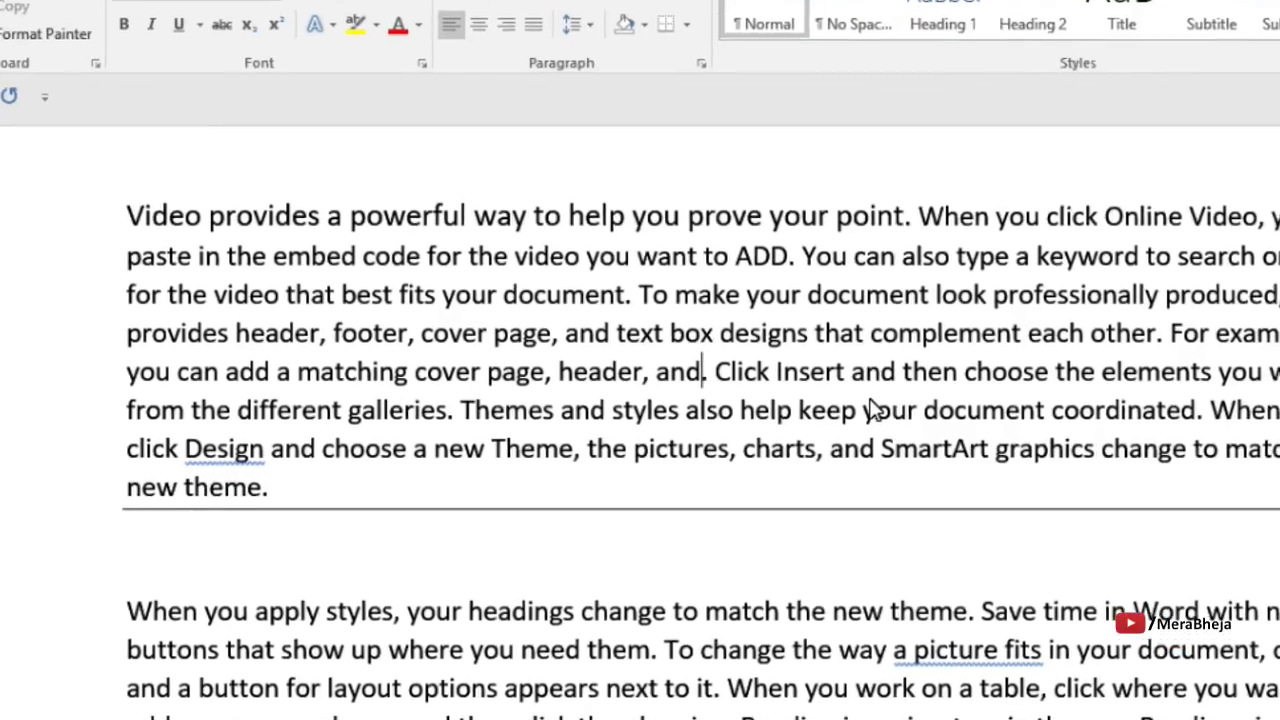
Delete the rest of that sentence backwards, one word at a time, leaving only "For example," before the period
key(ctrl+BackSpace)
key(ctrl+BackSpace)
key(ctrl+BackSpace)
key(ctrl+BackSpace)
key(ctrl+BackSpace)
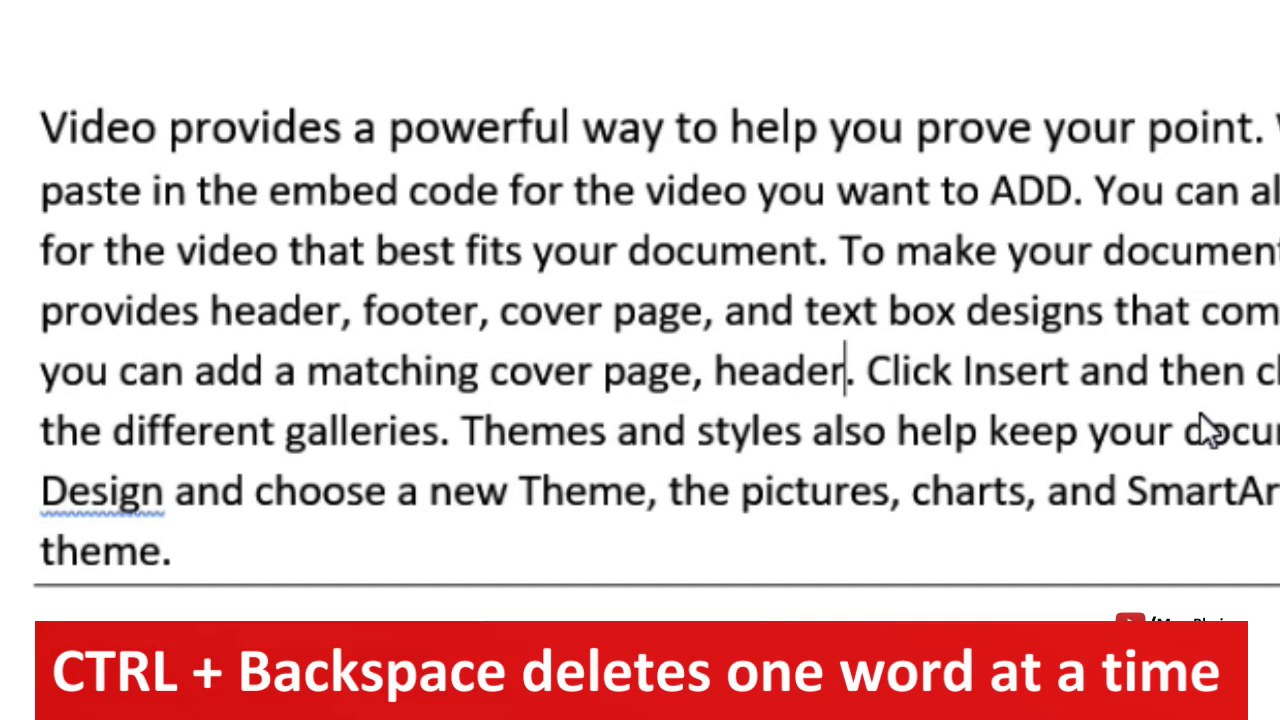
key(ctrl+BackSpace)
key(ctrl+BackSpace)
key(ctrl+BackSpace)
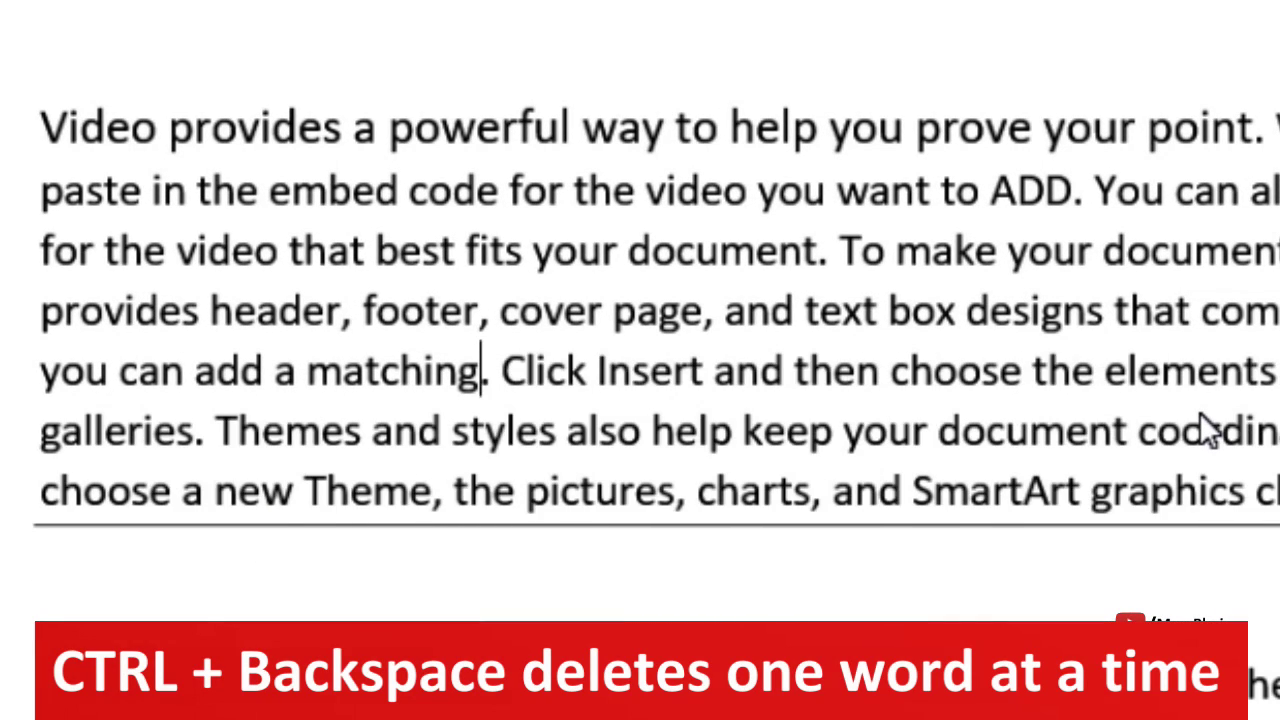
key(ctrl+BackSpace)
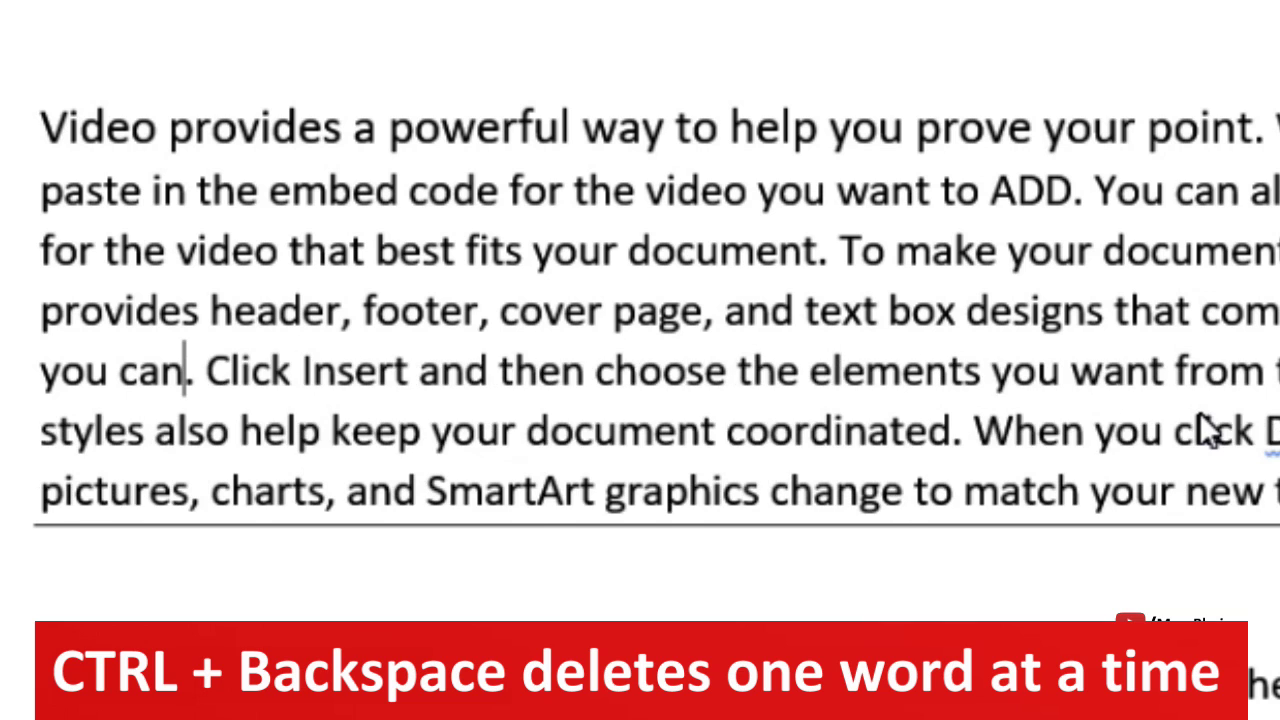
key(ctrl+BackSpace)
key(ctrl+BackSpace)
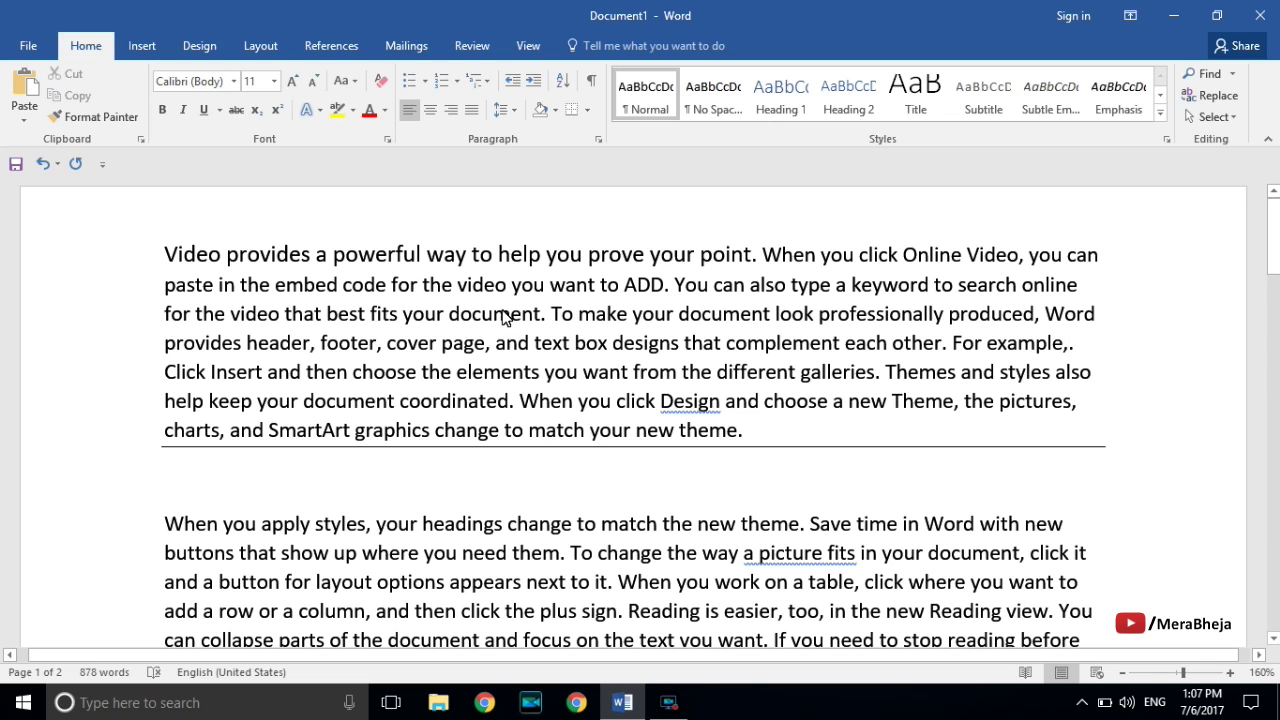
drag(449, 317, 542, 322)
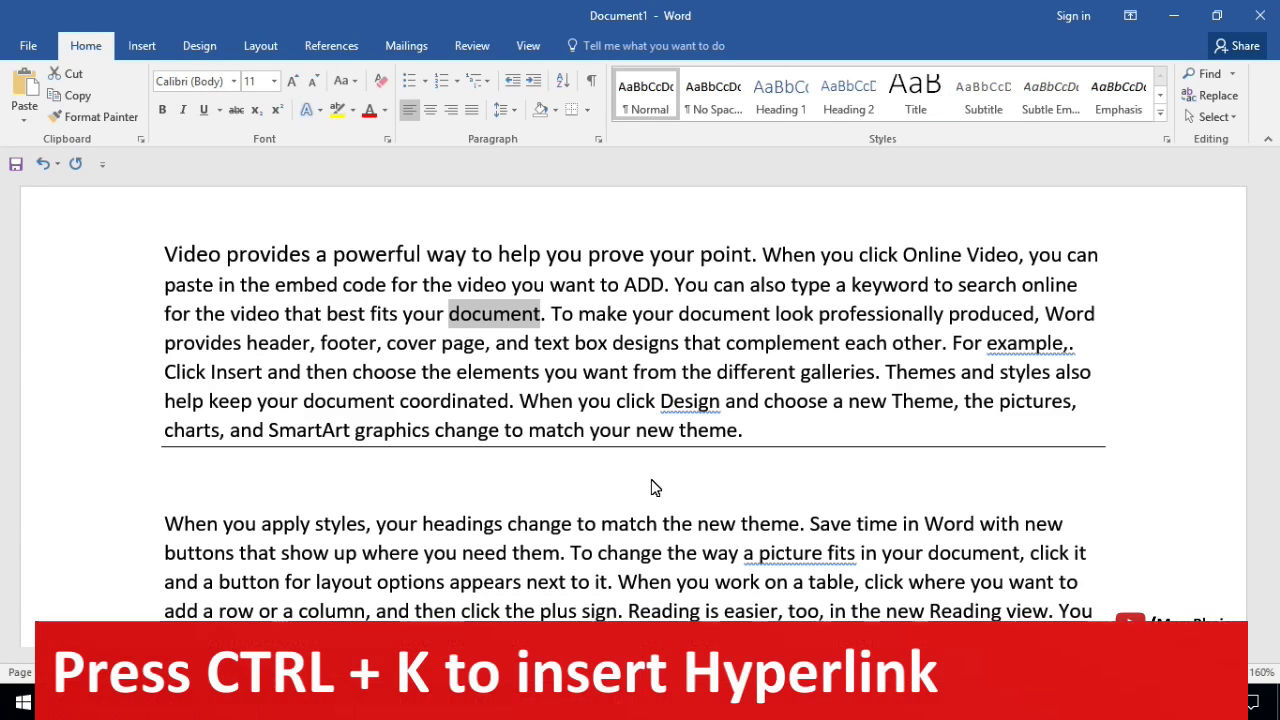
key(ctrl+k)
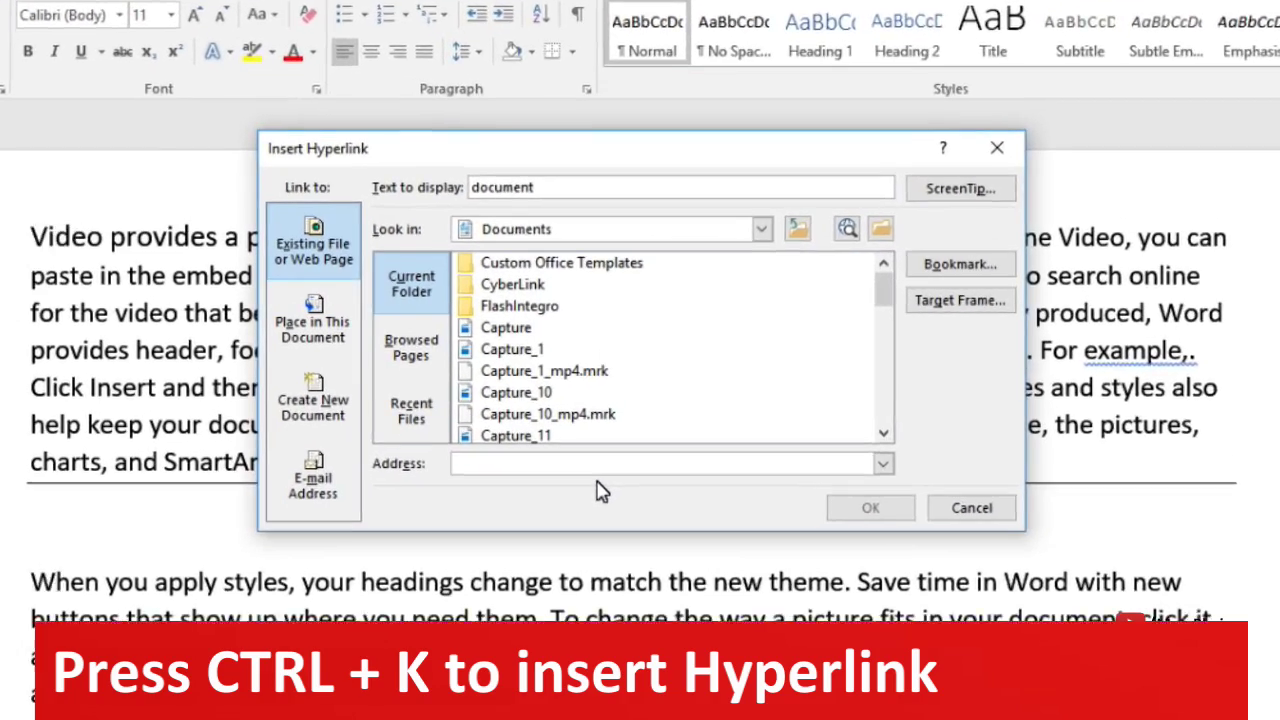
text(HTTP)
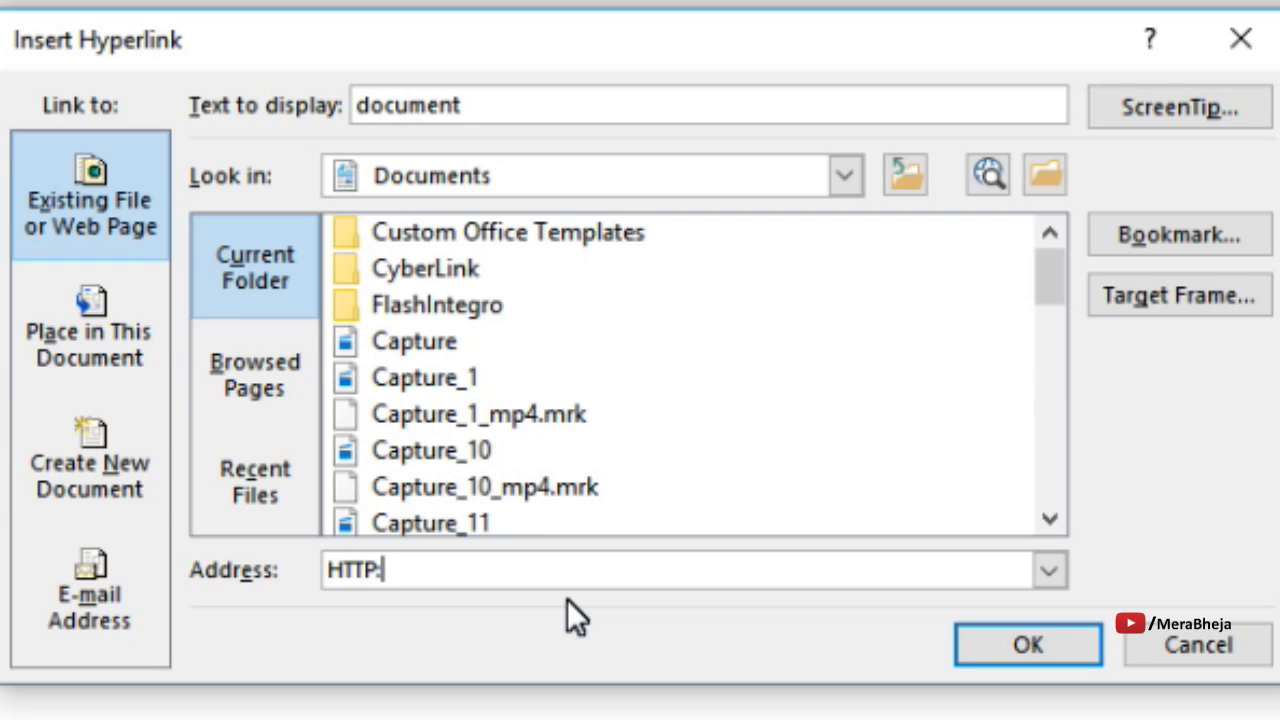
text(://www.)
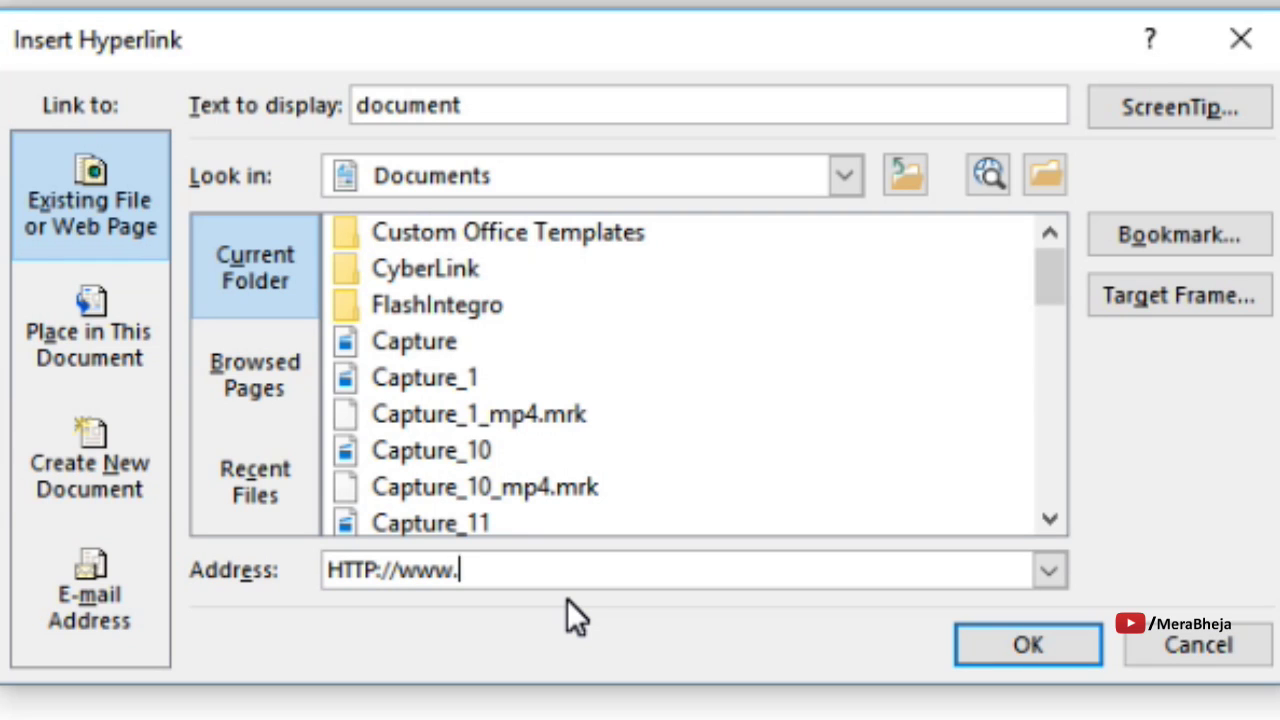
text(merabheja)
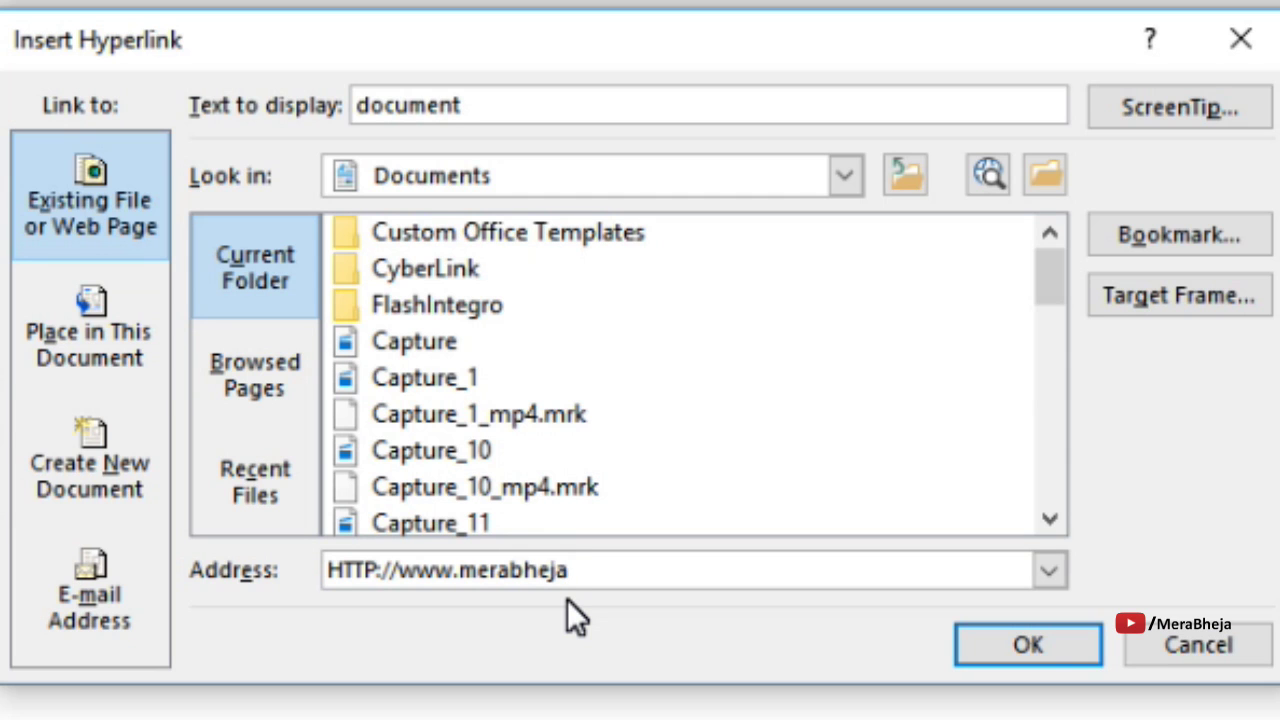
text(.com)
click(1052, 650)
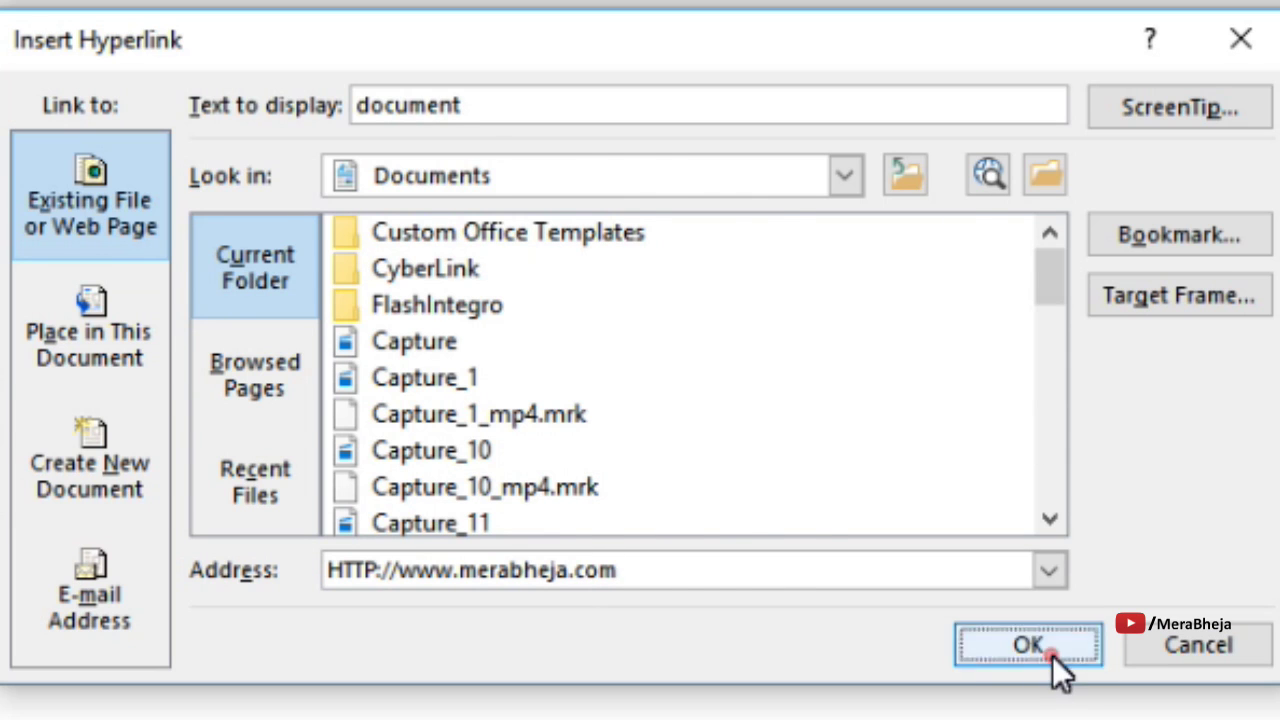
mouse_move(364, 318)
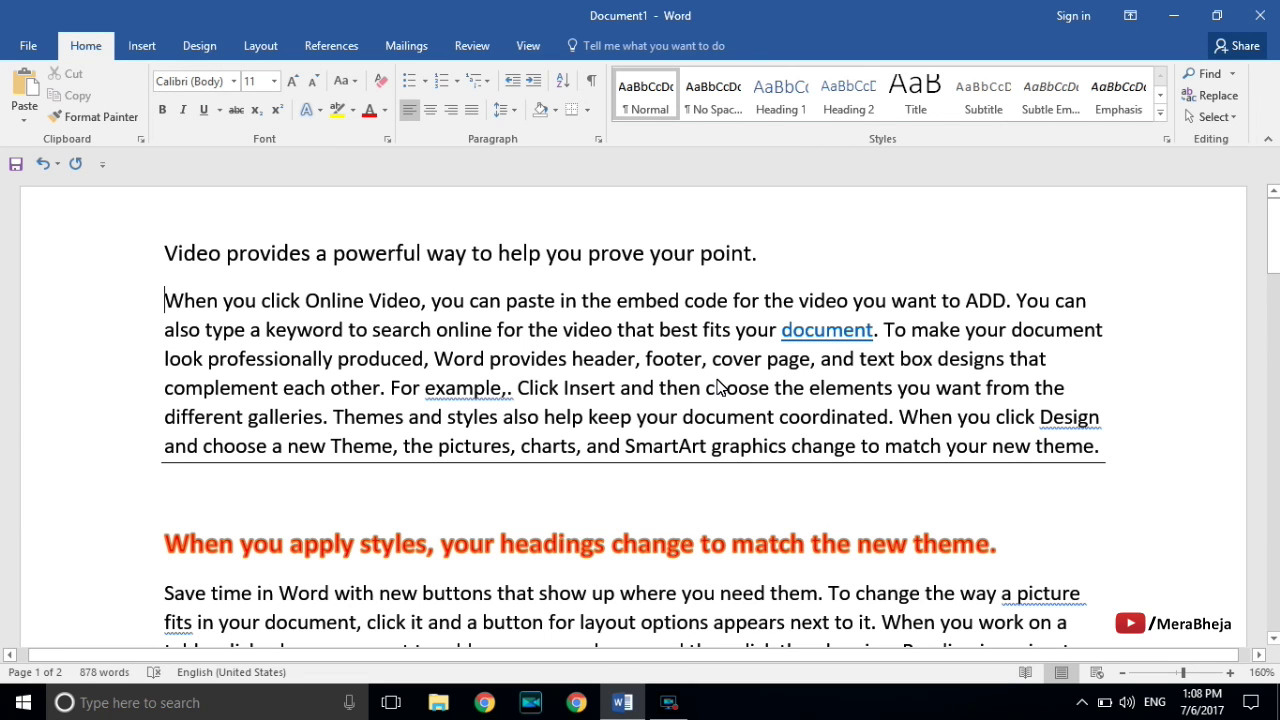
Copy the red heading's formatting with Format Painter onto the line "Video provides a powerful way to help you prove your point."
scroll(724, 460, down, 1)
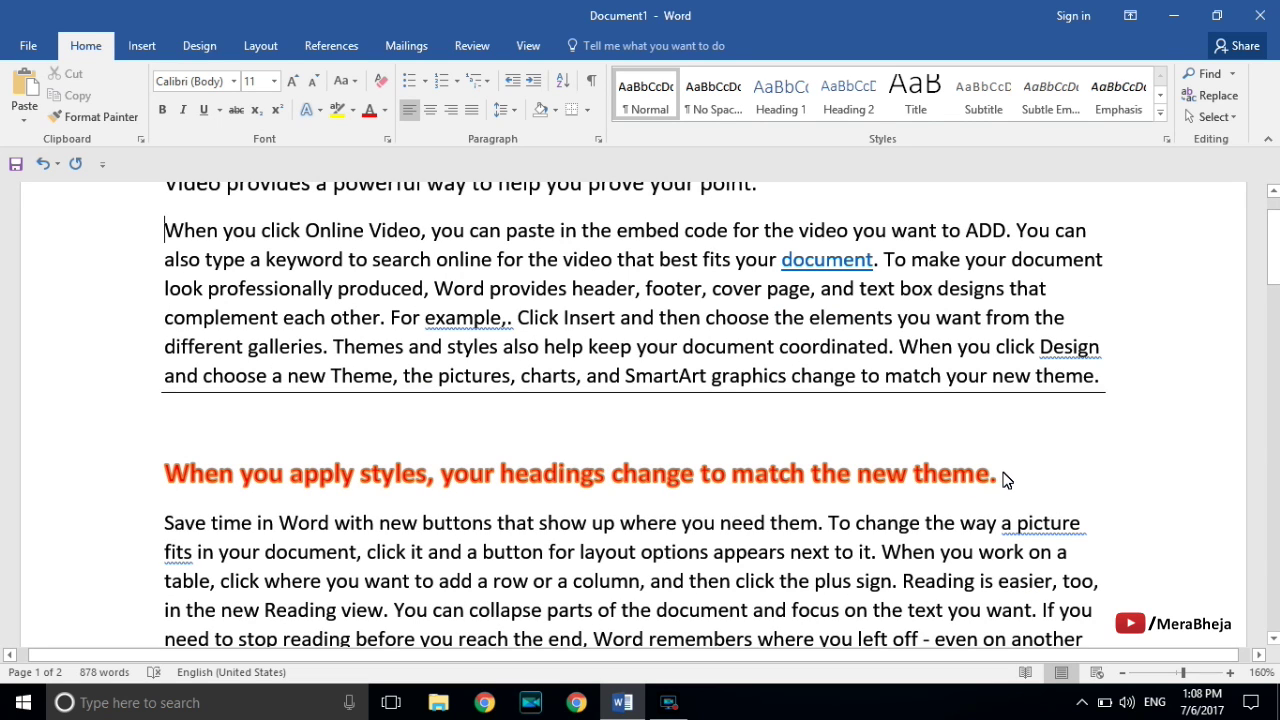
drag(1006, 479, 174, 465)
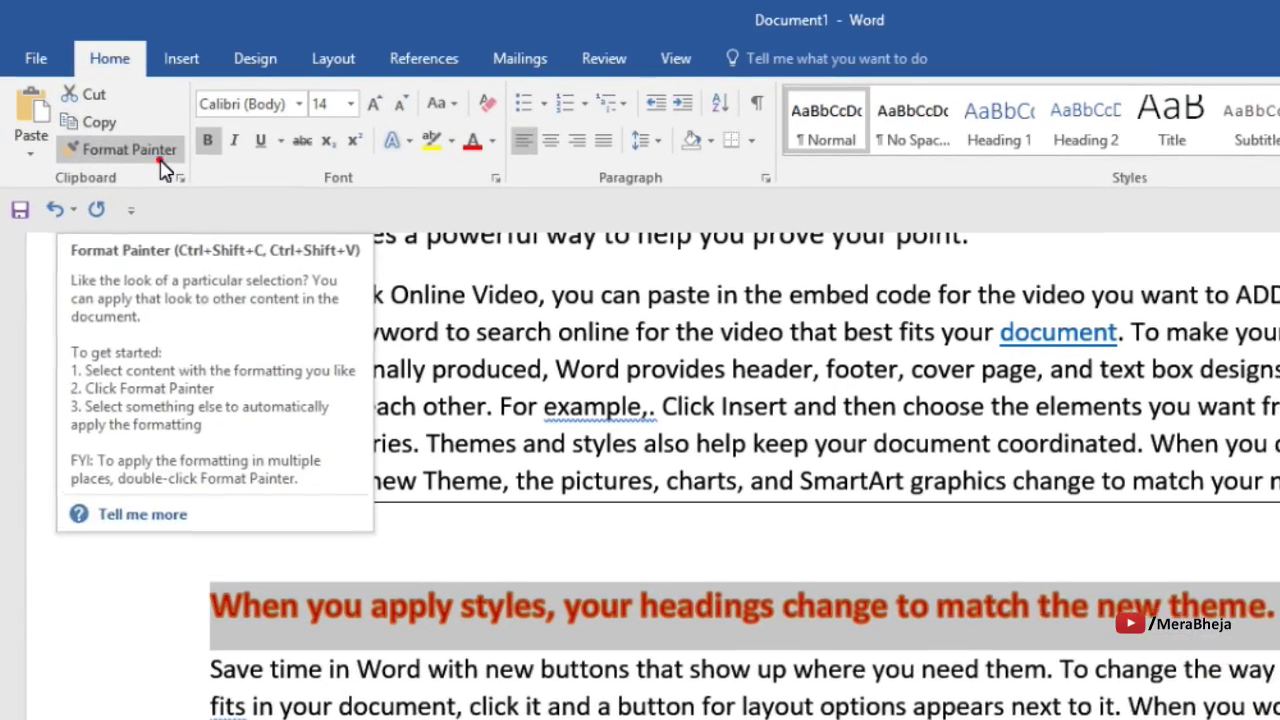
click(140, 140)
scroll(409, 457, up, 2)
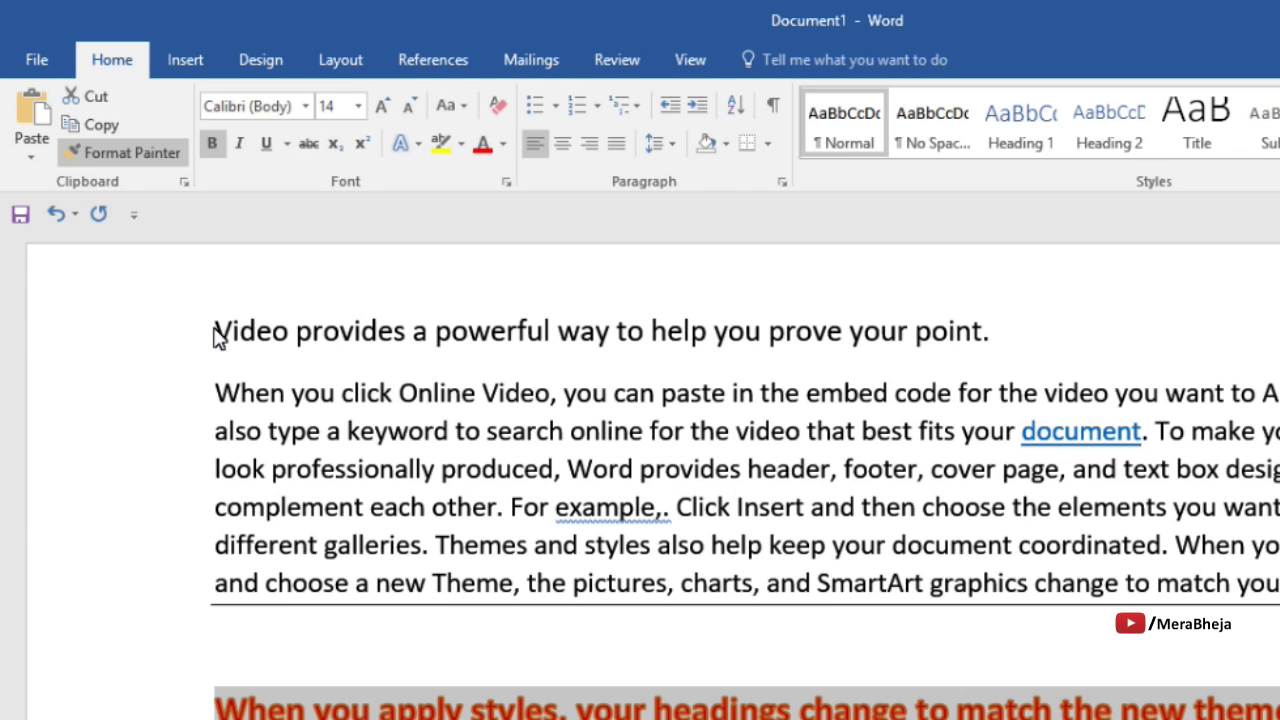
drag(216, 336, 500, 340)
mouse_move(689, 337)
mouse_down()
mouse_move(995, 337)
mouse_move(945, 320)
mouse_up()
click(878, 664)
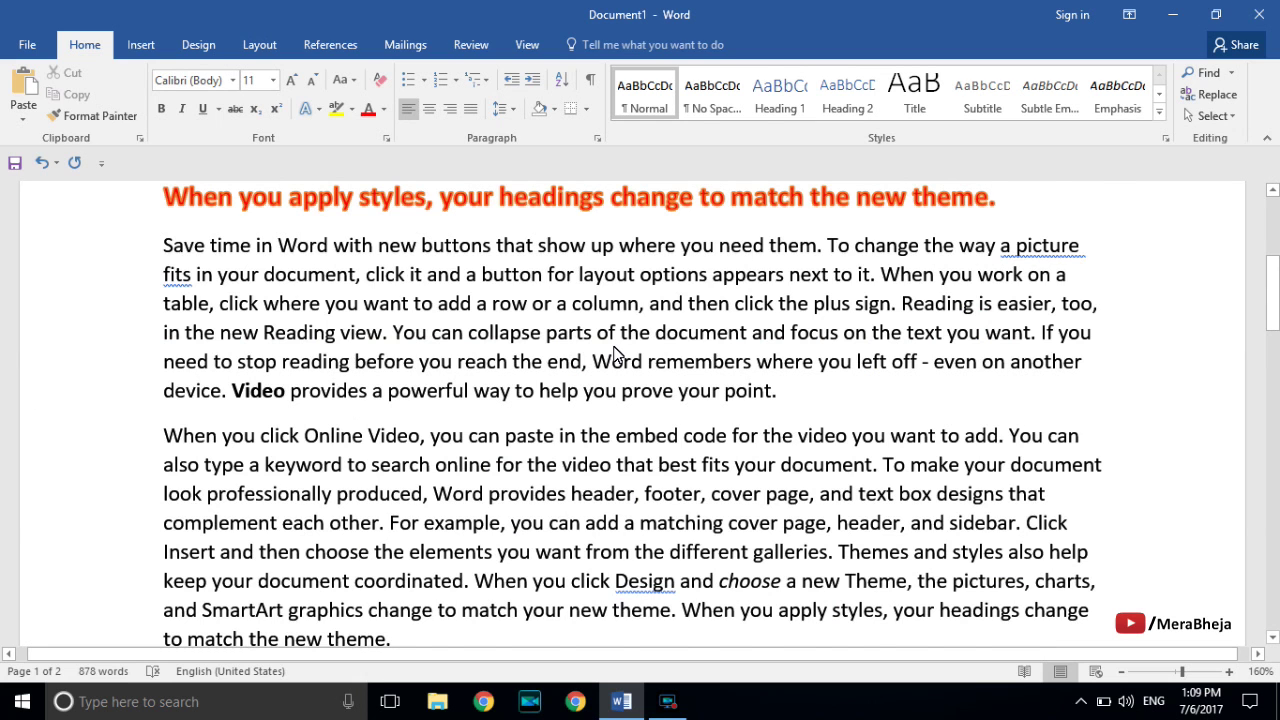
Select the whole paragraph beginning "Save time in Word", followed by the whole paragraph beginning "When you click Online Video" below it
scroll(615, 352, up, 2)
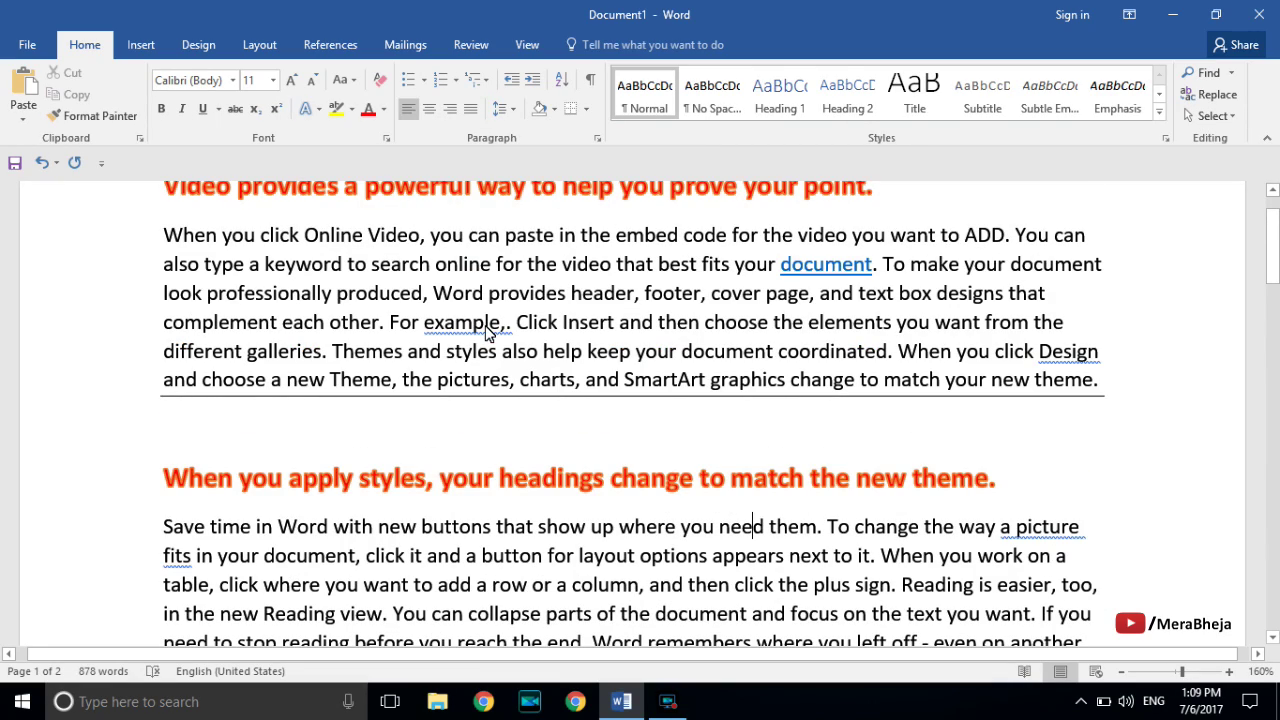
scroll(632, 340, up, 1)
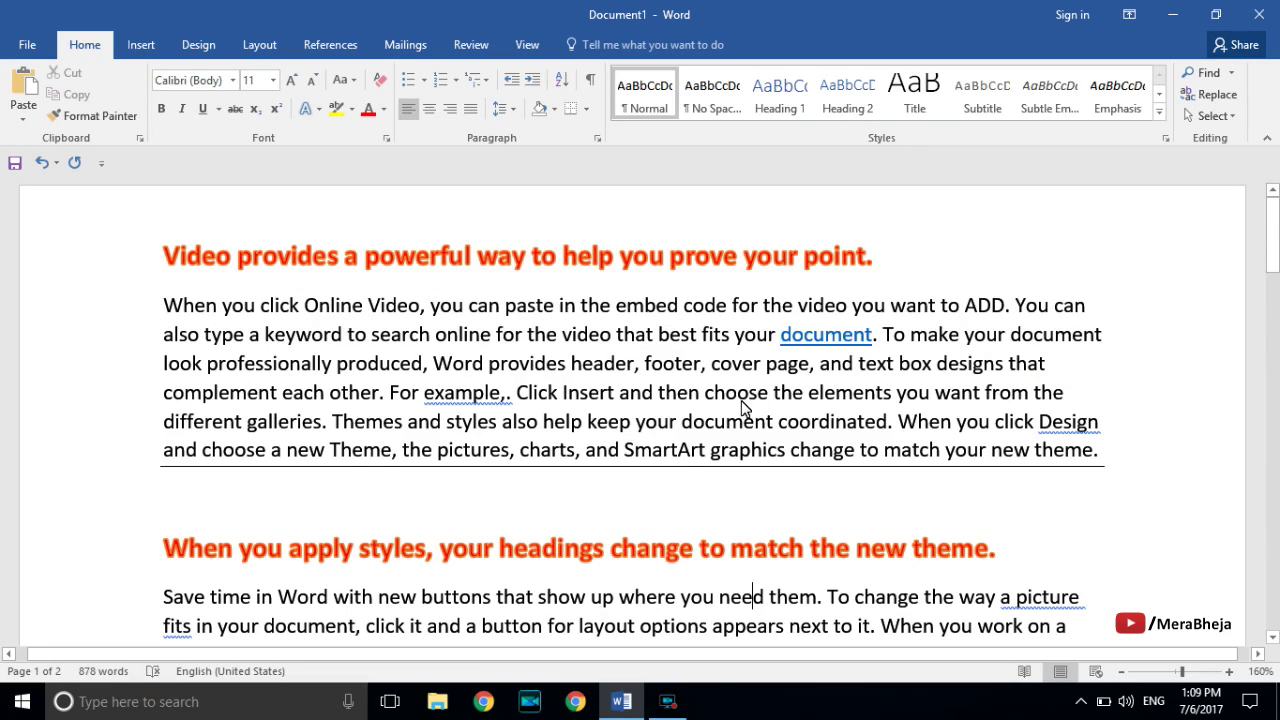
scroll(720, 443, down, 5)
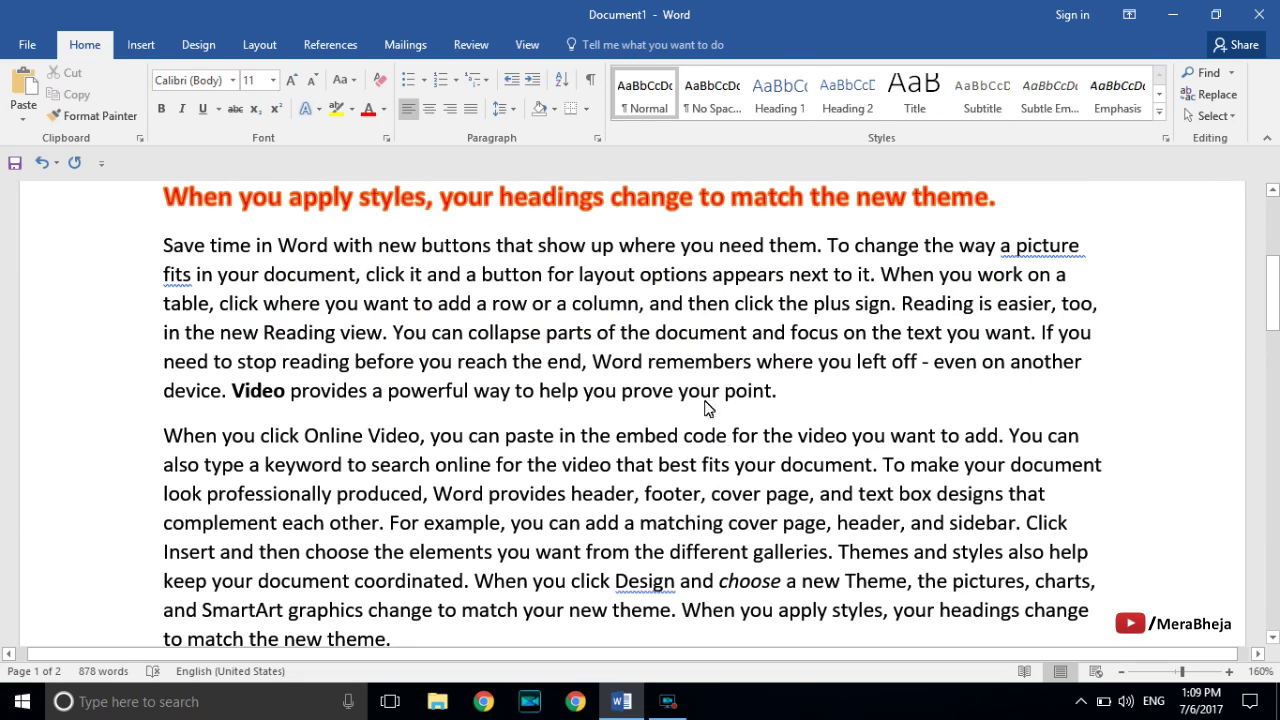
triple_click(655, 303)
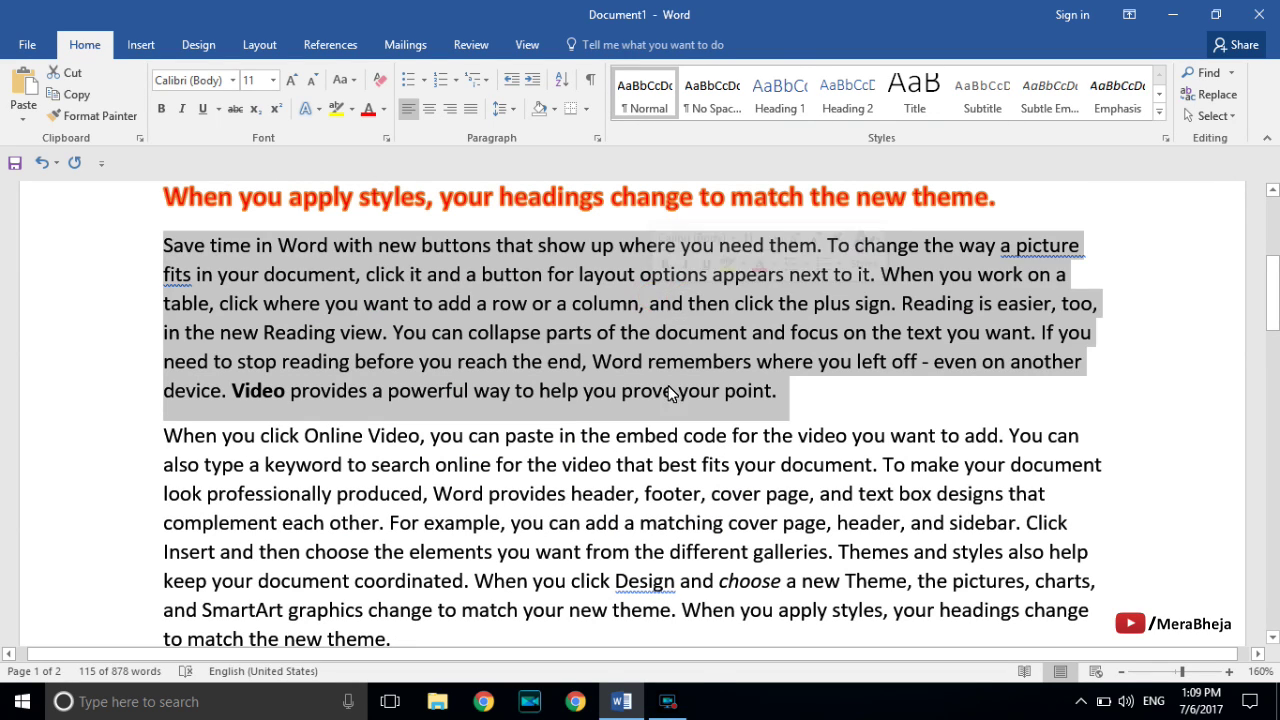
triple_click(690, 500)
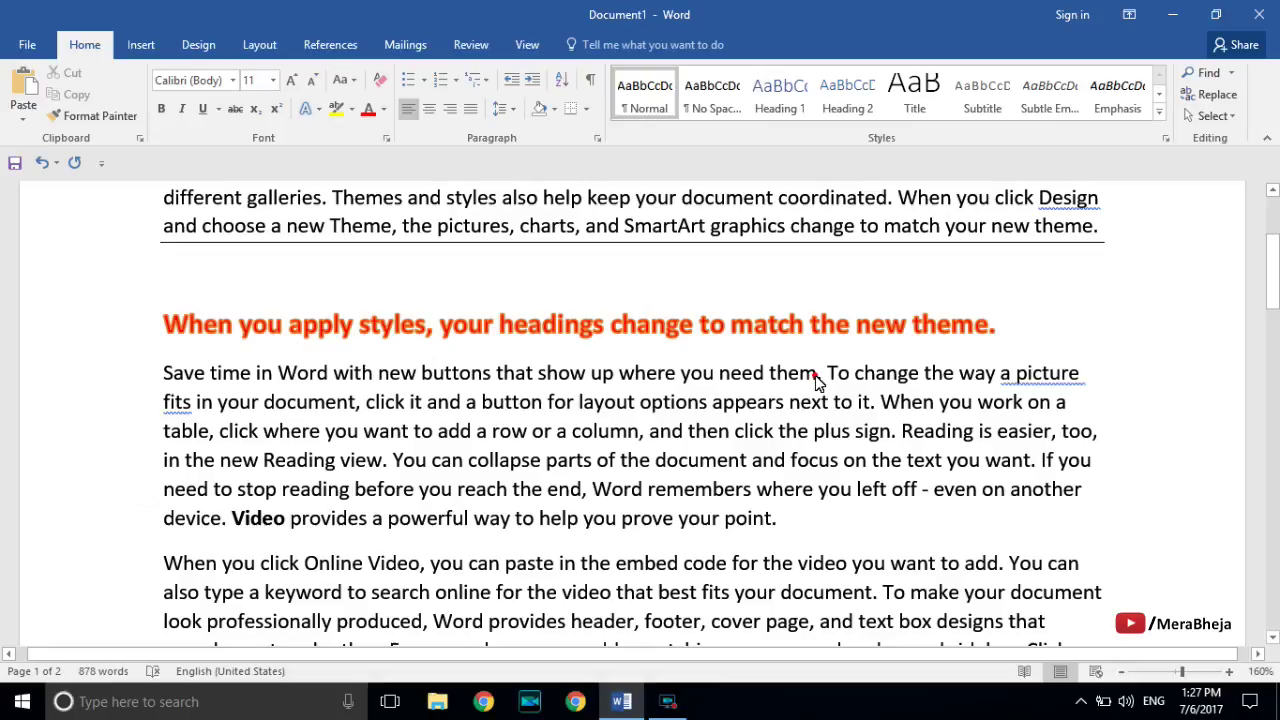
Cycle the letter case of the text "Save time in Word with new buttons that show up where you need them", ending in all lowercase
drag(818, 374, 180, 372)
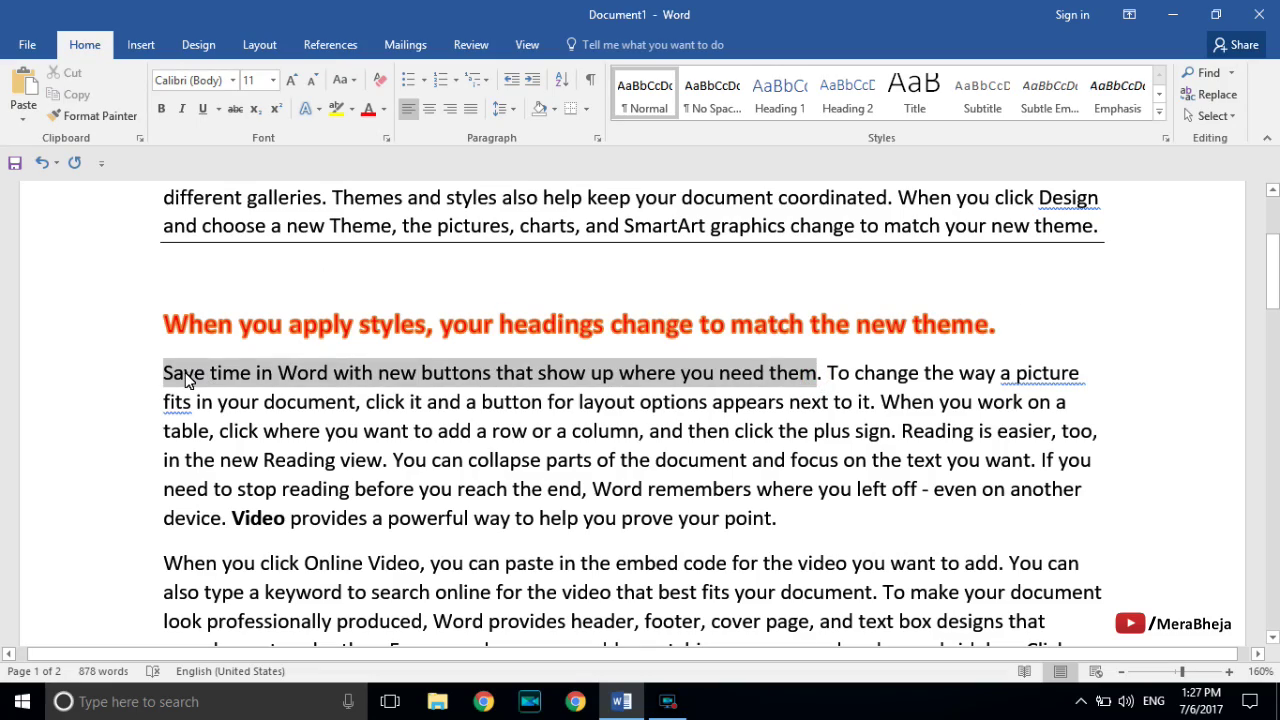
key(shift+F3)
key(shift+F3)
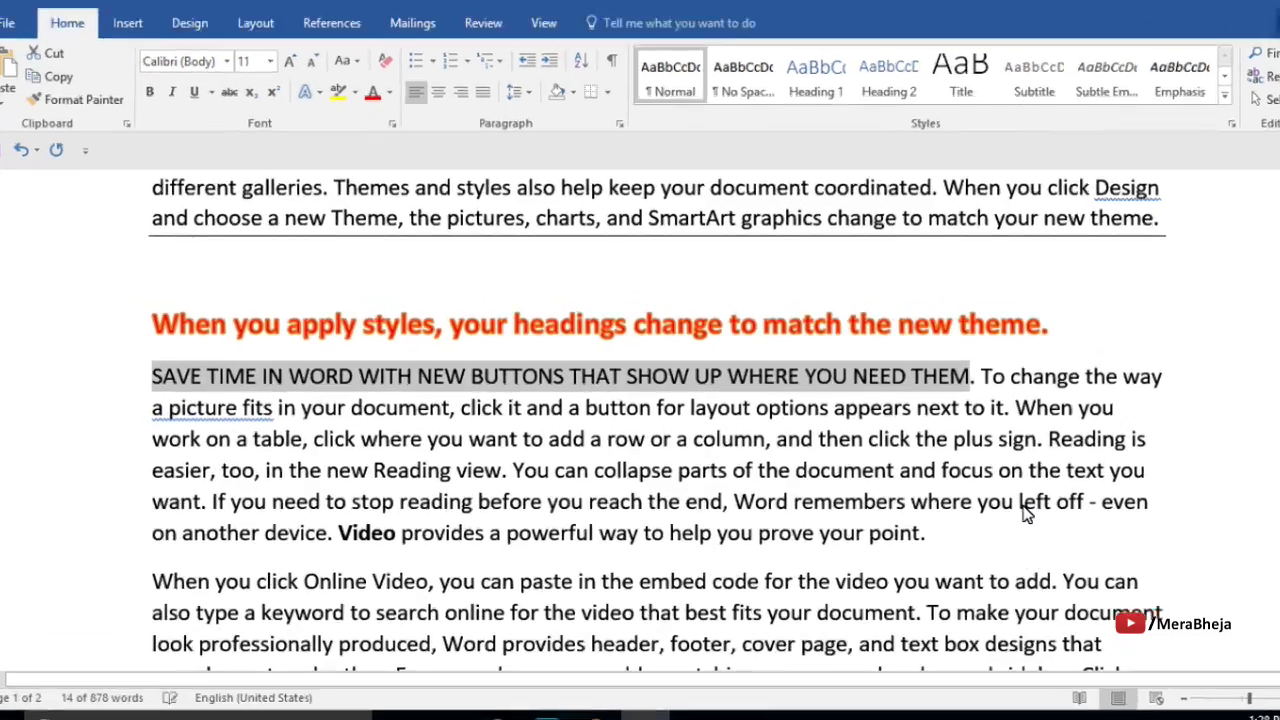
key(shift+F3)
key(shift+F3)
key(shift+F3)
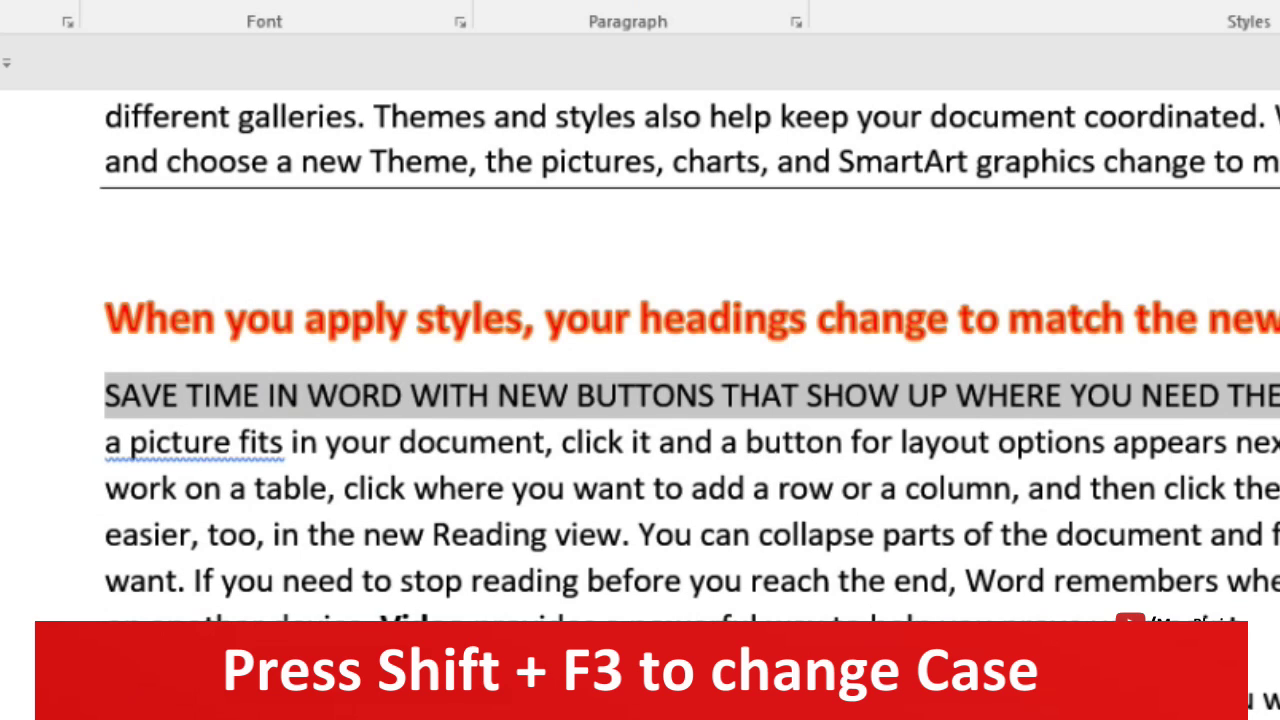
key(shift+F3)
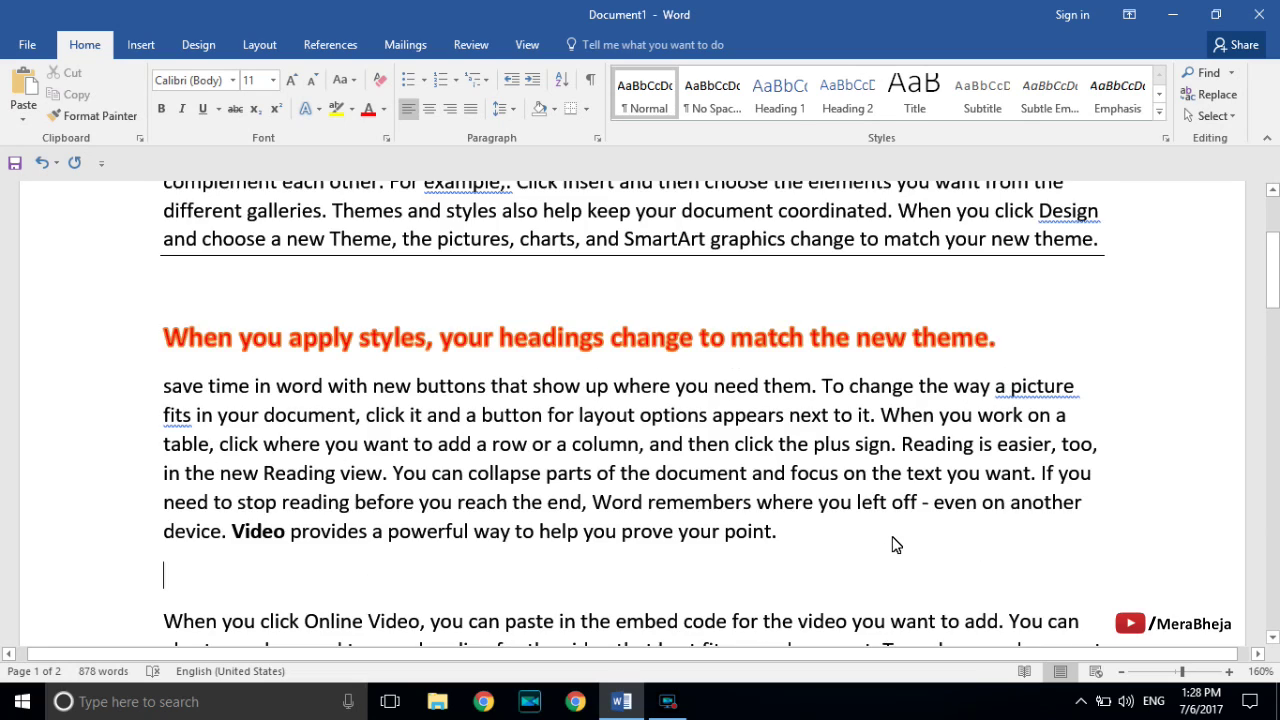
Write "rfggf" right-aligned in the blank space above the first heading, and "fgfgfg" in the blank space above the second heading
scroll(896, 540, up, 3)
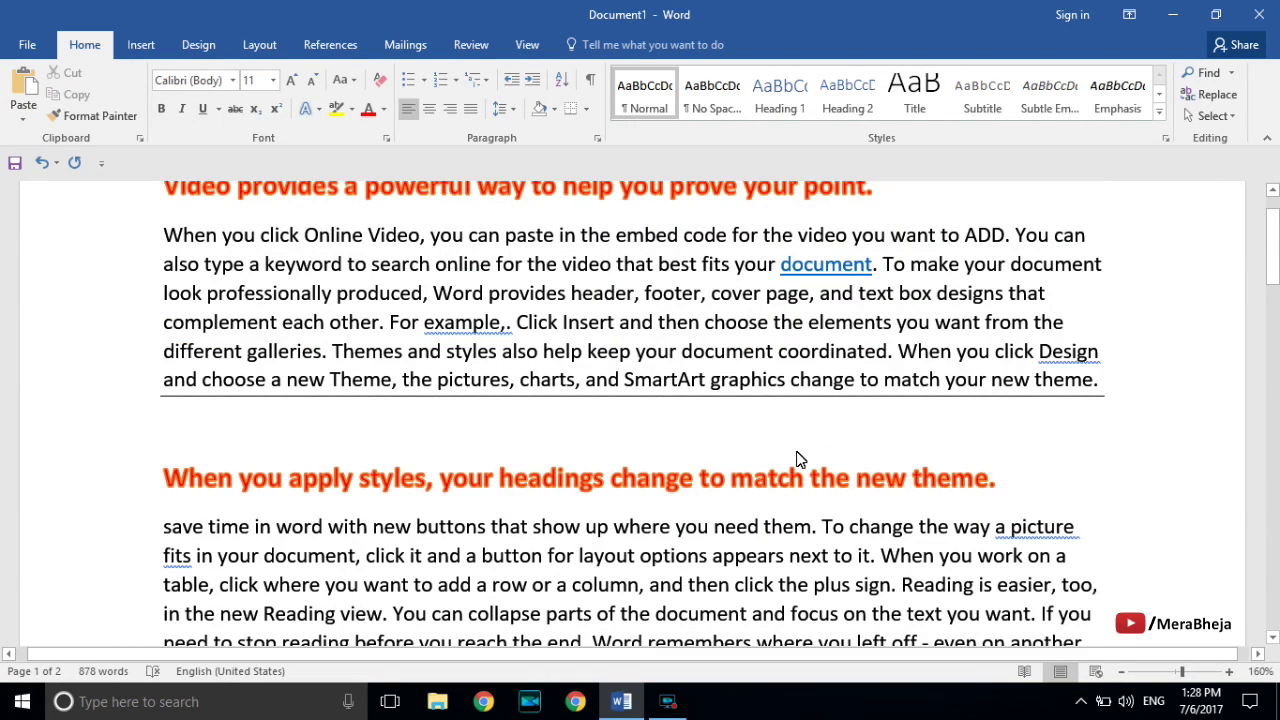
scroll(830, 450, up, 2)
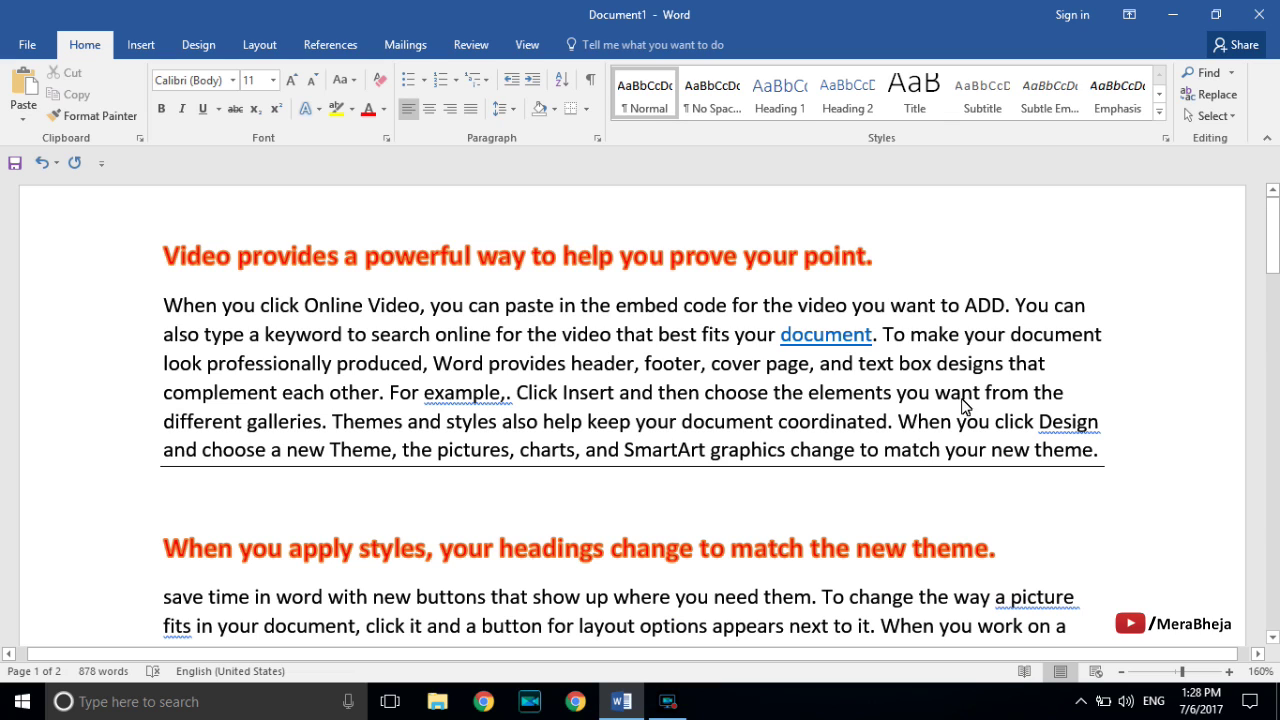
double_click(1038, 222)
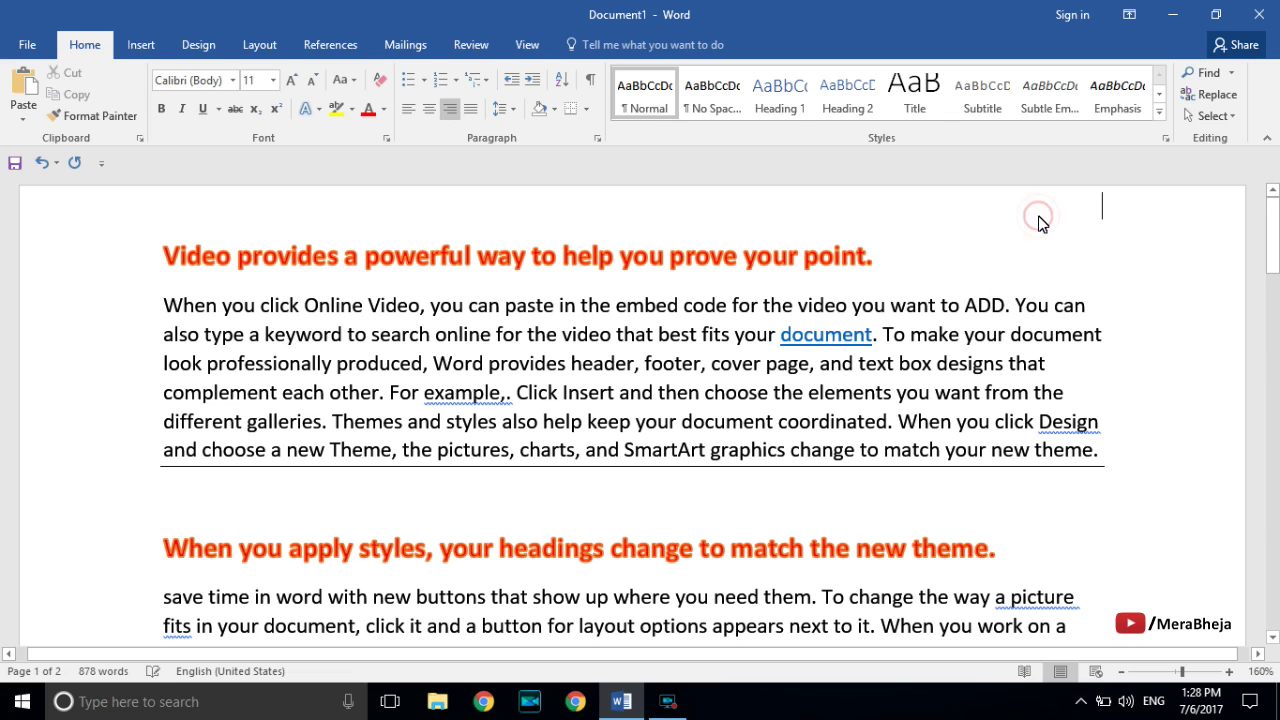
text(rfggf)
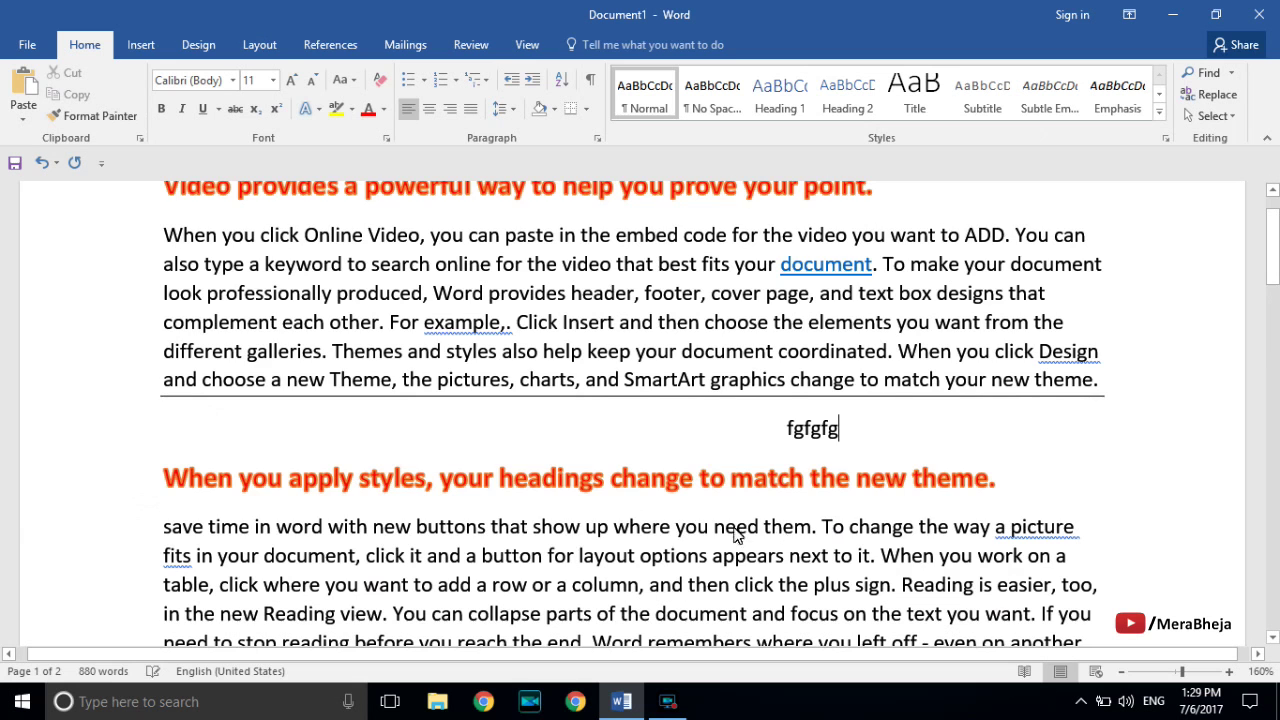
Remove the character formatting from the heading "Video provides a powerful way to help you prove your point."
scroll(822, 290, up, 3)
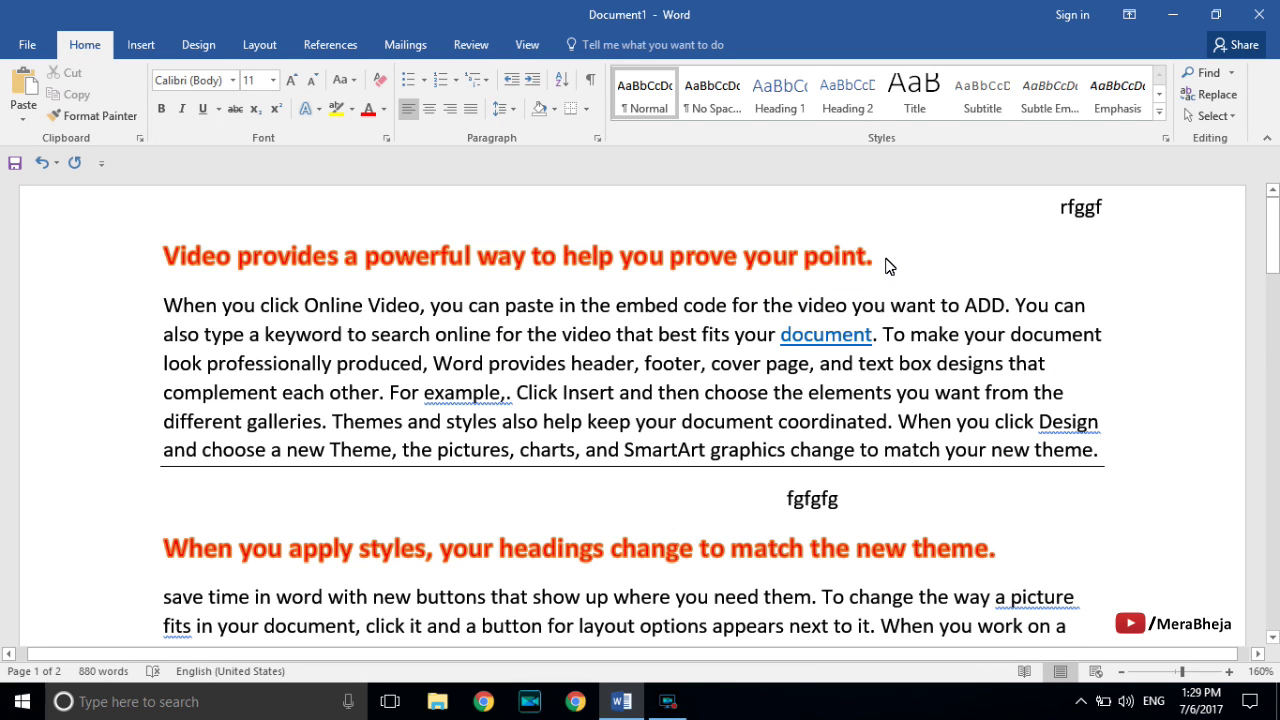
drag(884, 257, 177, 286)
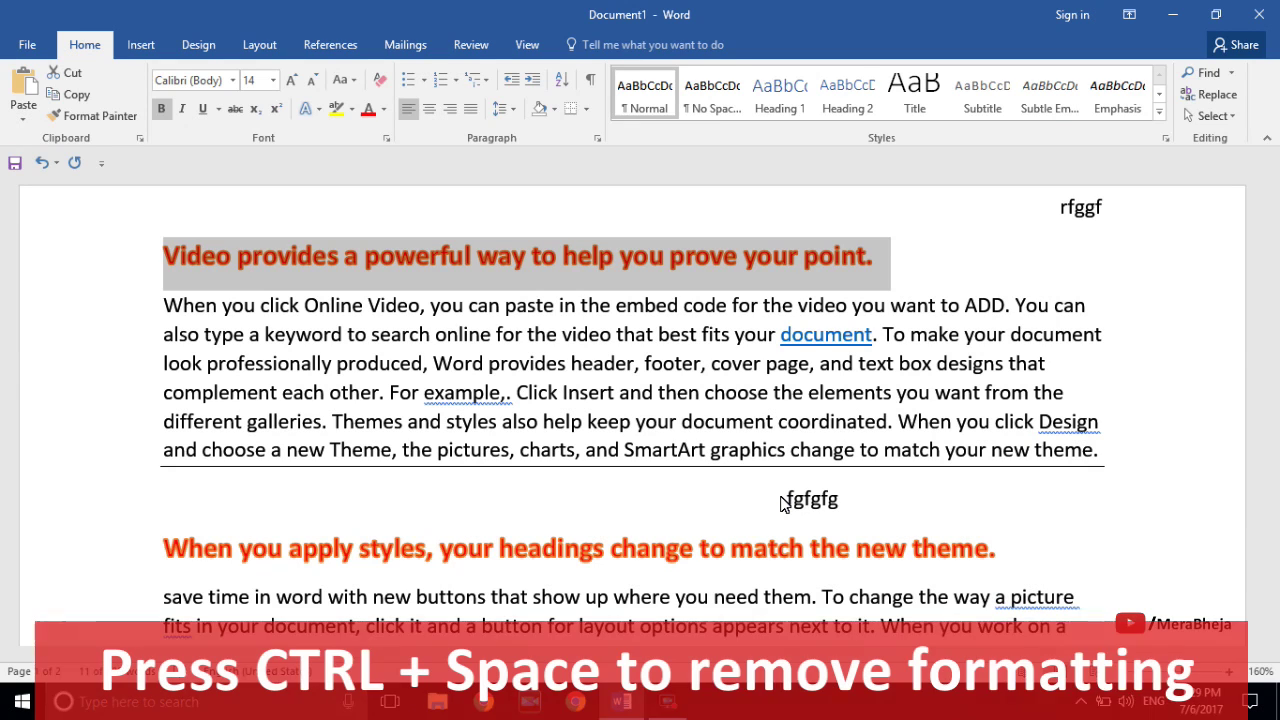
key(ctrl+space)
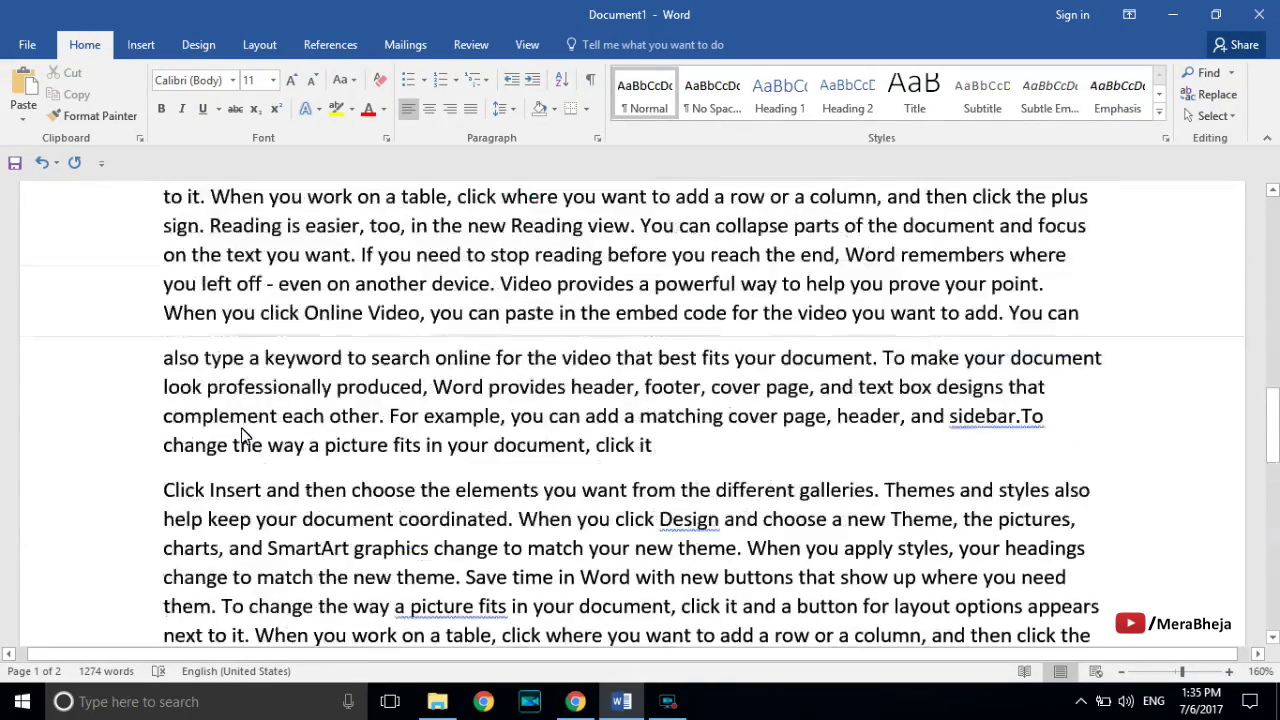
Cut "To change the way a picture fits in your document" from its paragraph's start and paste it after "even on another device." further up
scroll(241, 435, up, 3)
drag(163, 447, 612, 452)
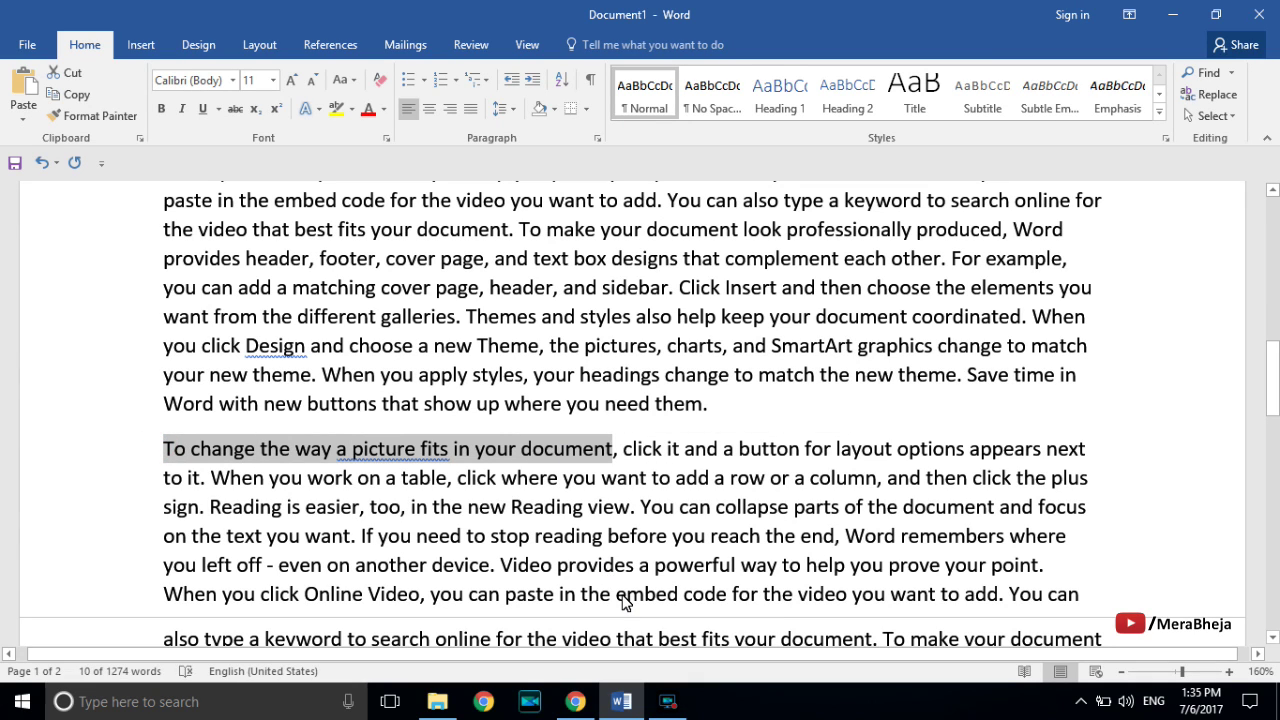
key(ctrl+x)
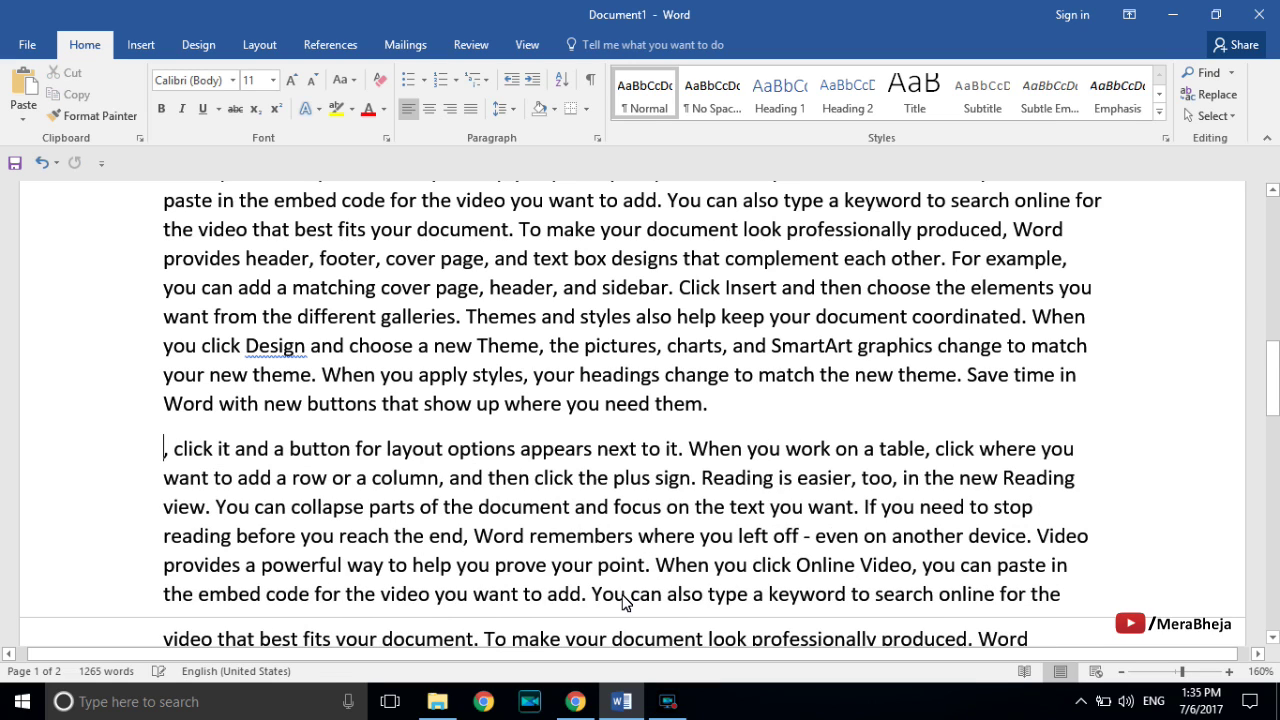
scroll(620, 595, up, 3)
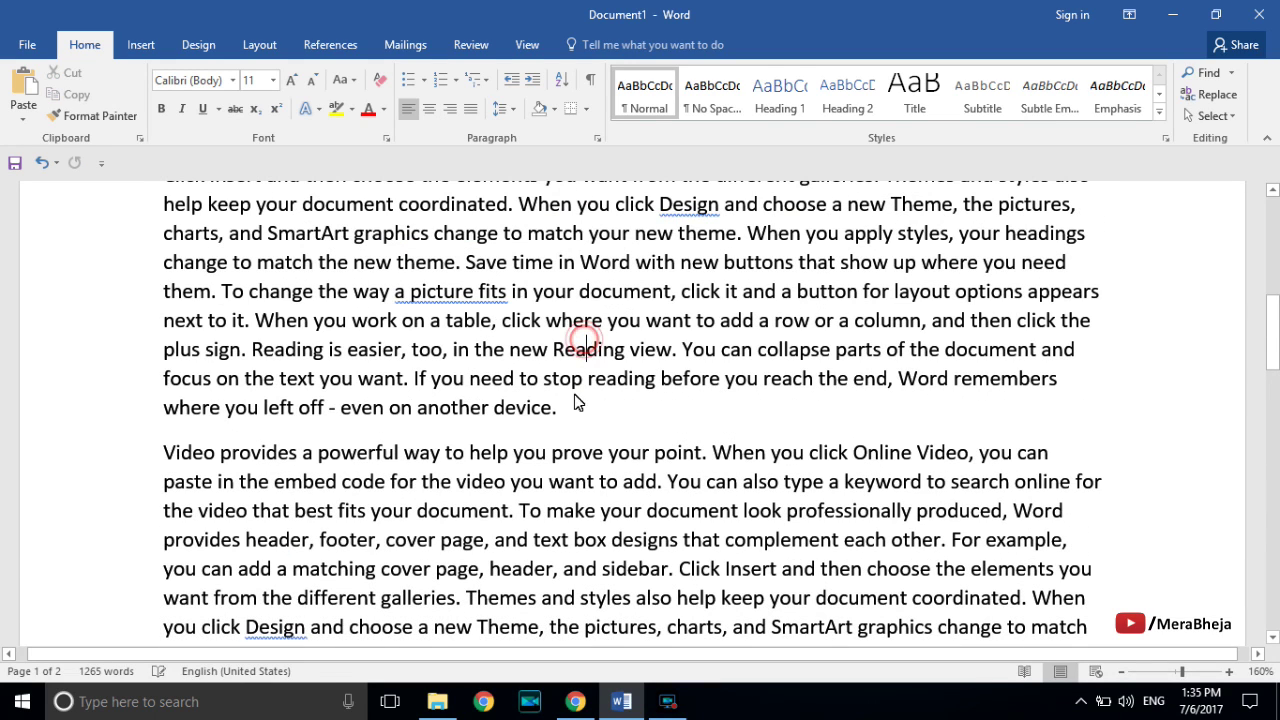
click(562, 408)
key(ctrl+v)
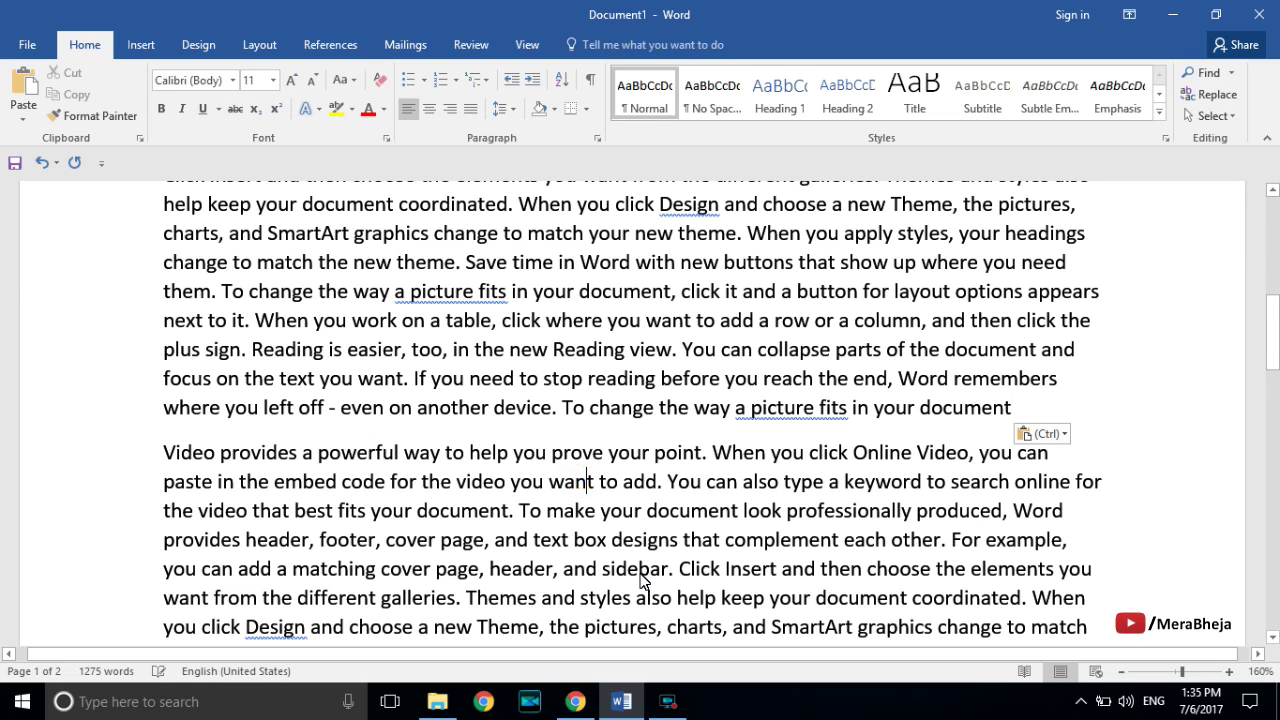
Add three blank lines after the pasted text, above the paragraph beginning "Video provides a powerful way"
scroll(641, 580, down, 1)
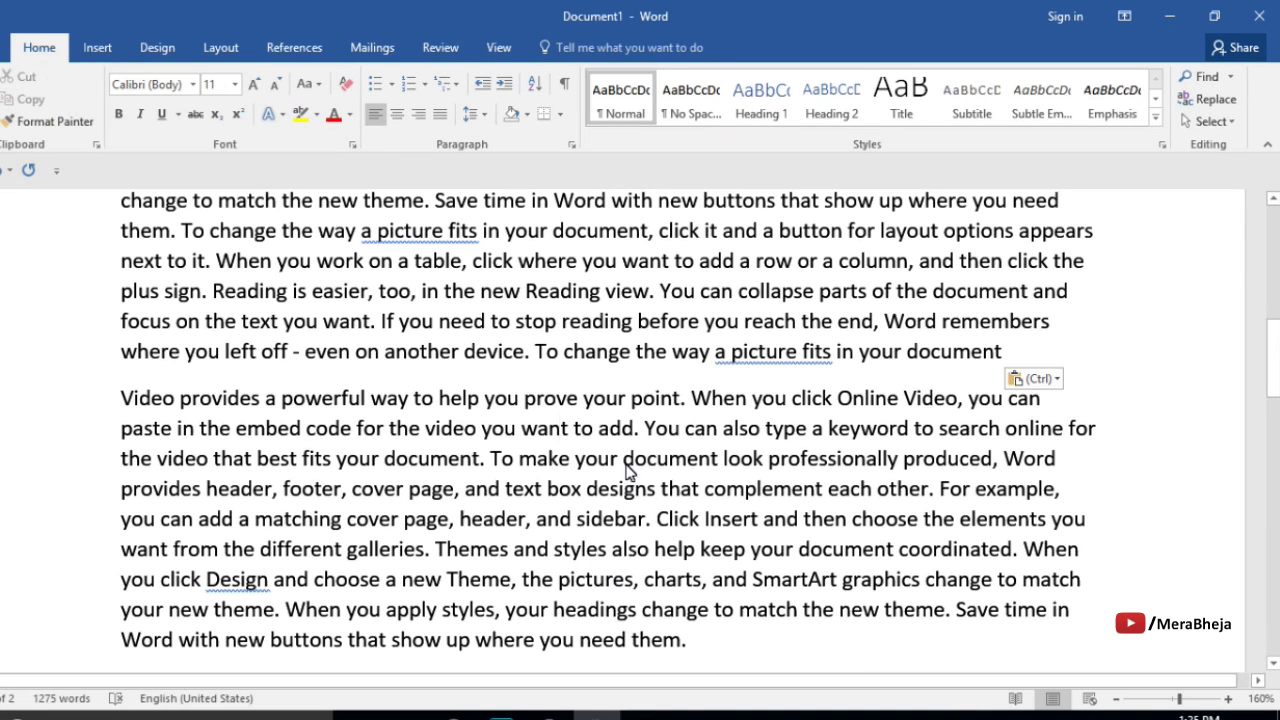
click(1020, 356)
key(Return)
key(Return)
key(Return)
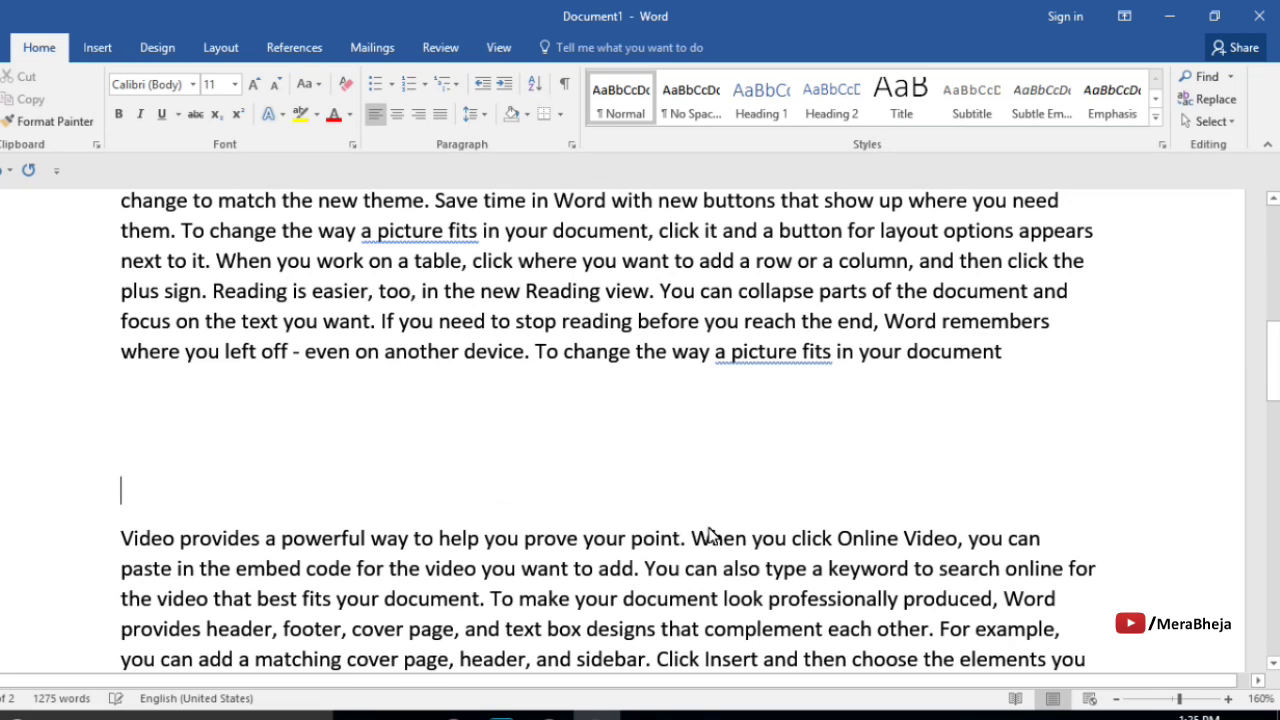
Move the two sentences from "Video provides" to "want to add." onto the first blank line above, without using the clipboard
drag(680, 540, 138, 541)
click(268, 566)
drag(638, 568, 138, 540)
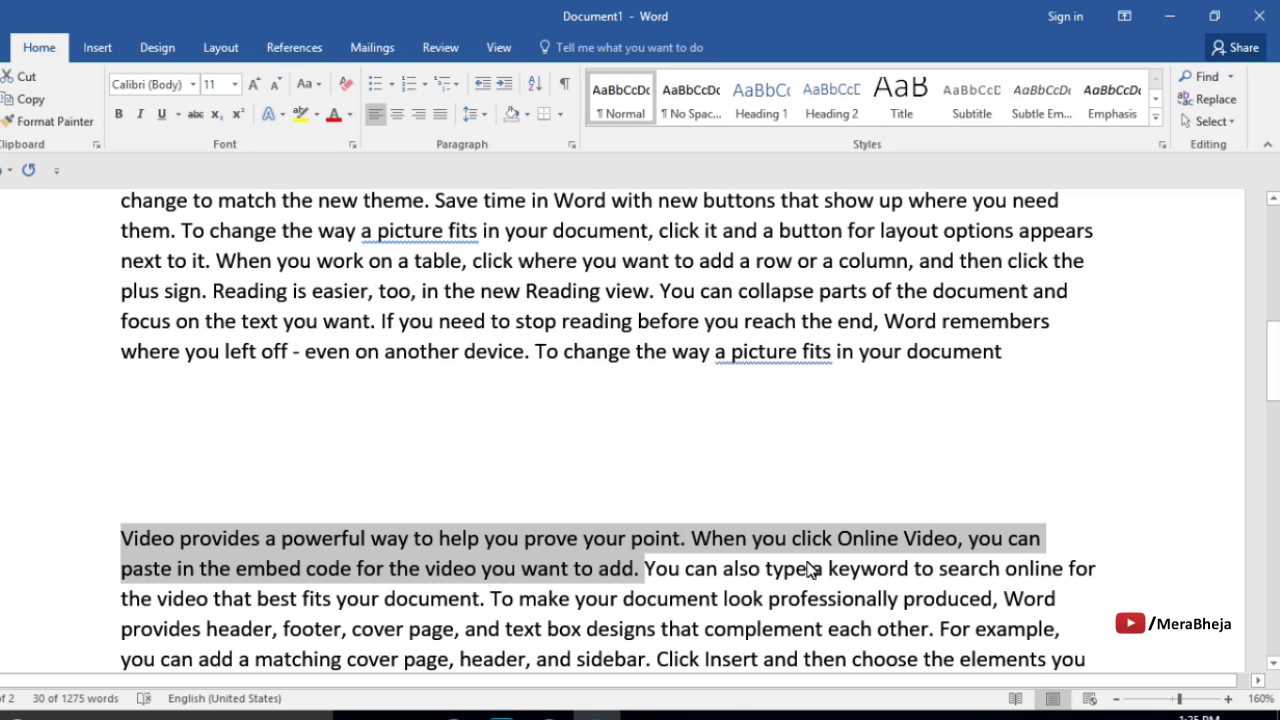
key(F2)
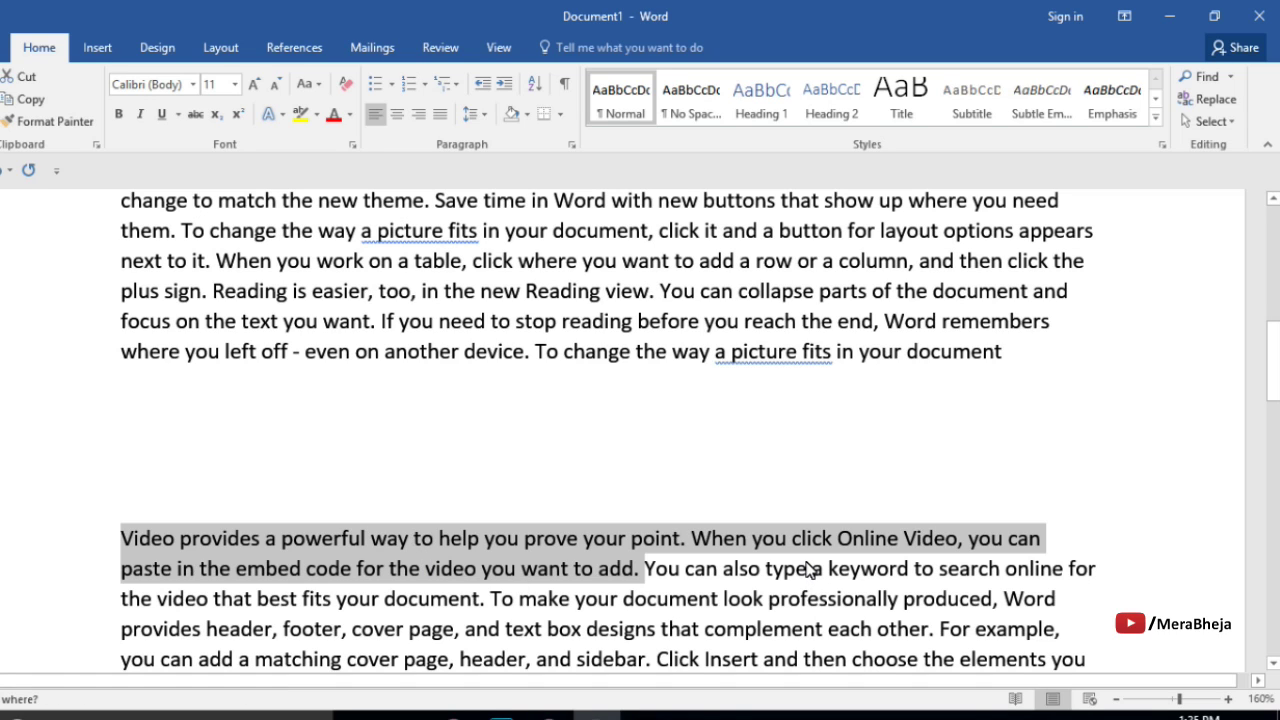
click(125, 399)
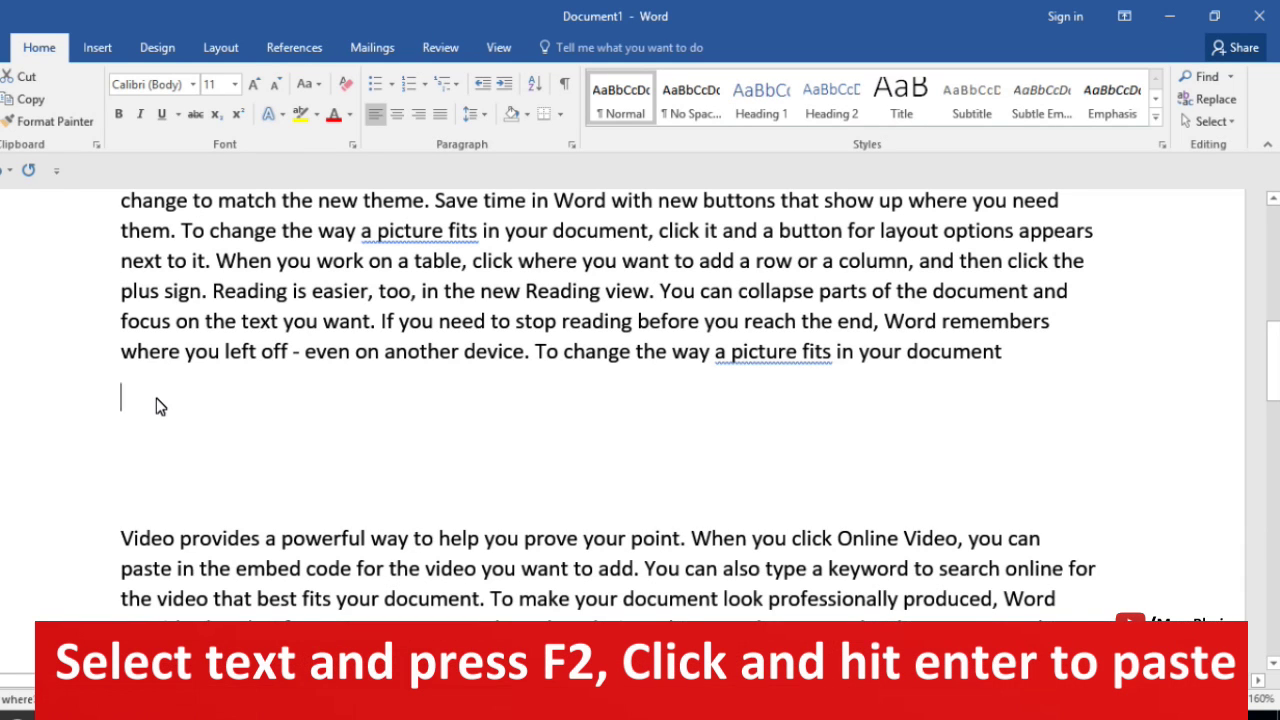
key(Return)
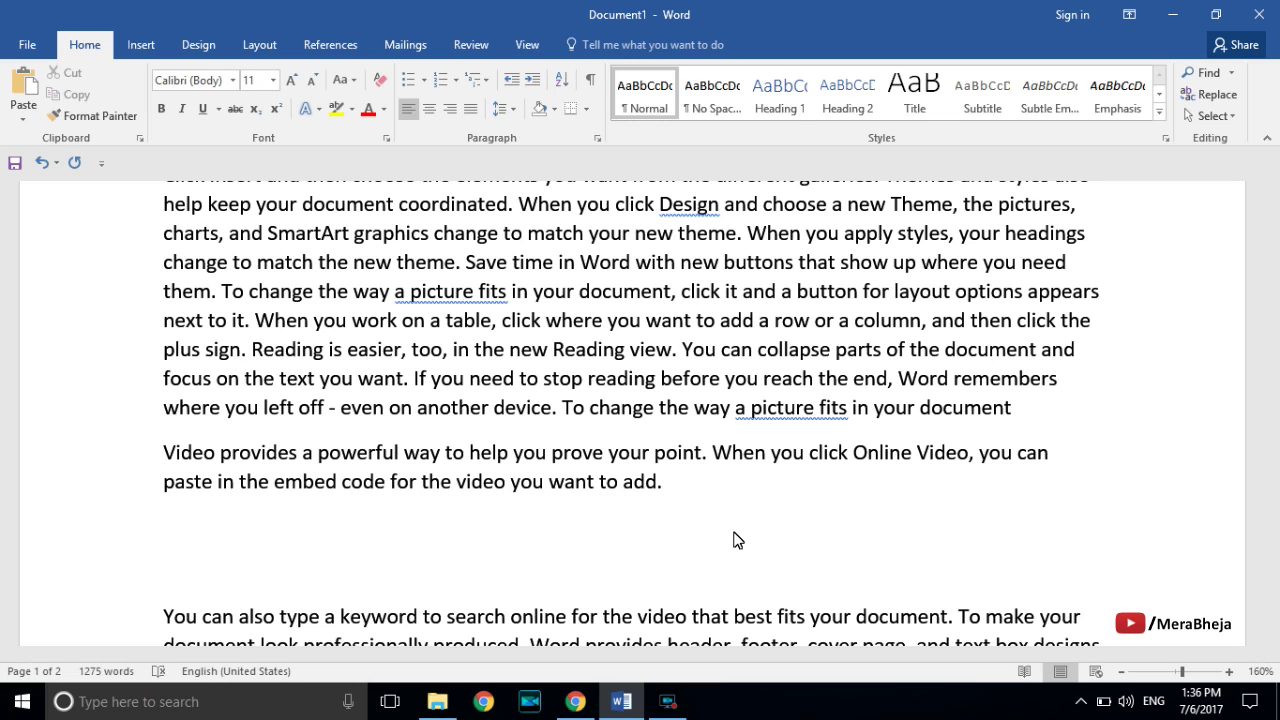
Enter the Unicode code U+0024 after "want to add." and convert it to the $ symbol
text(U+0024)
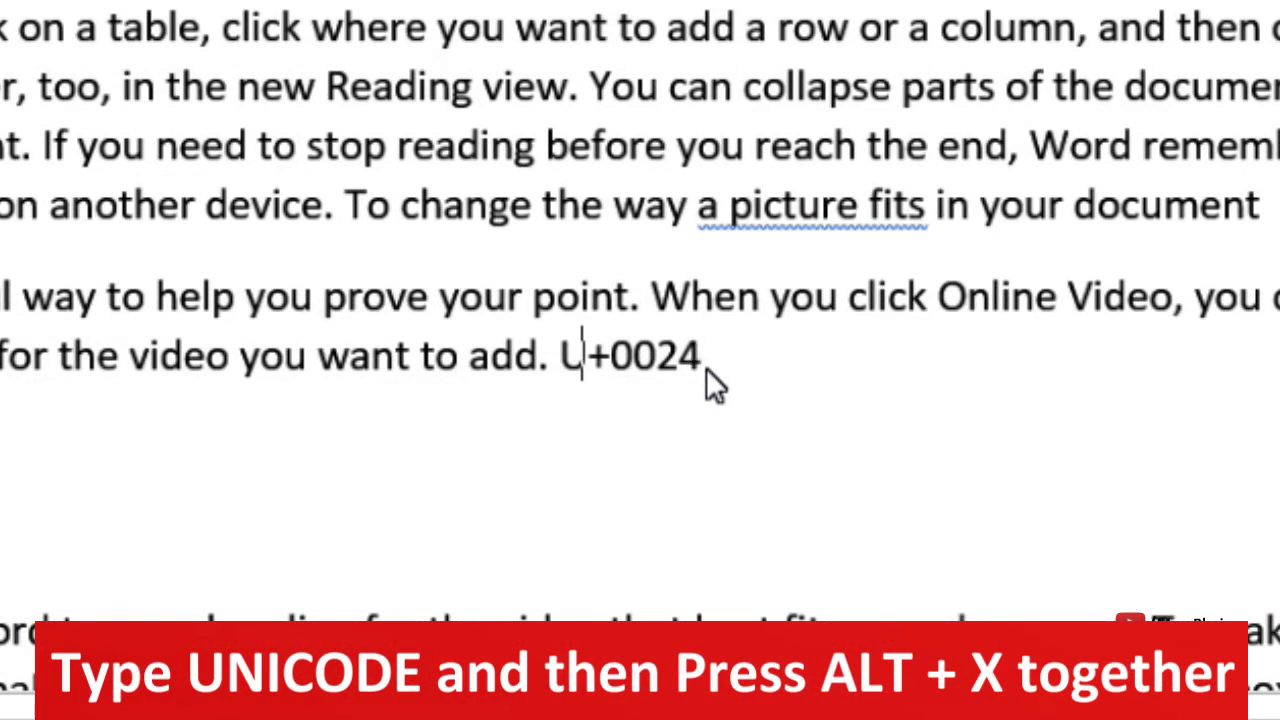
key(alt+x)
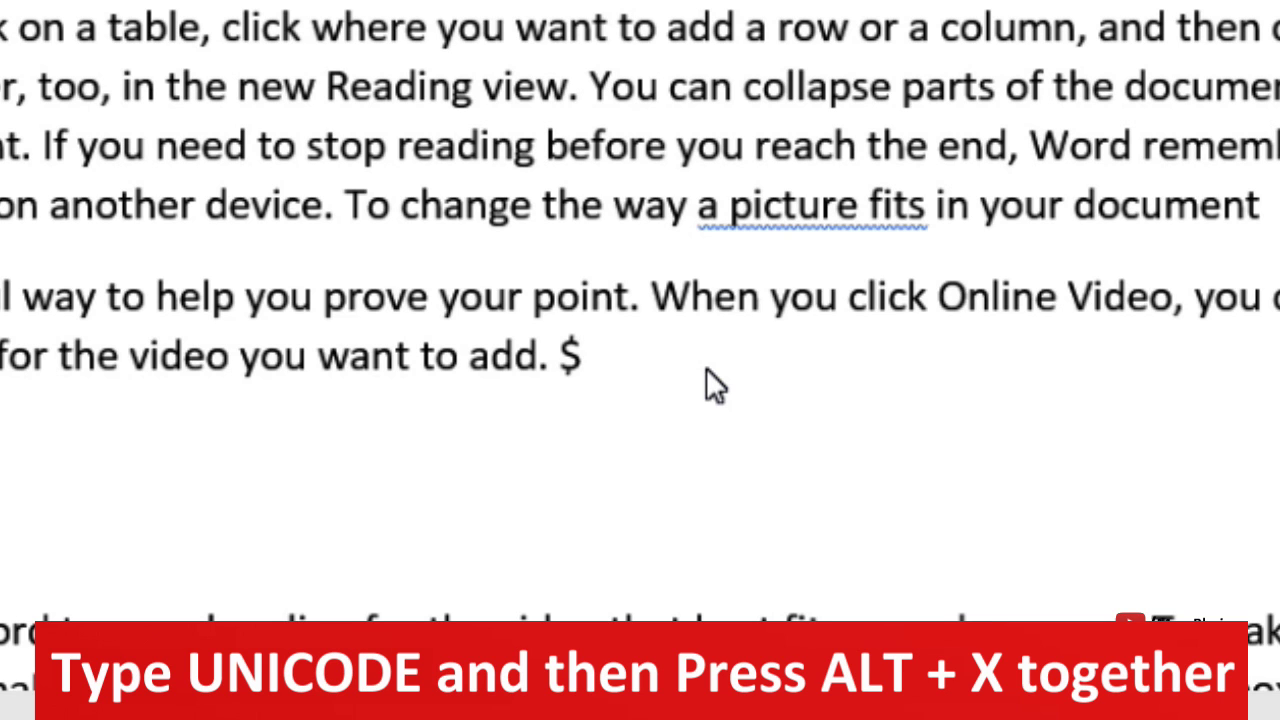
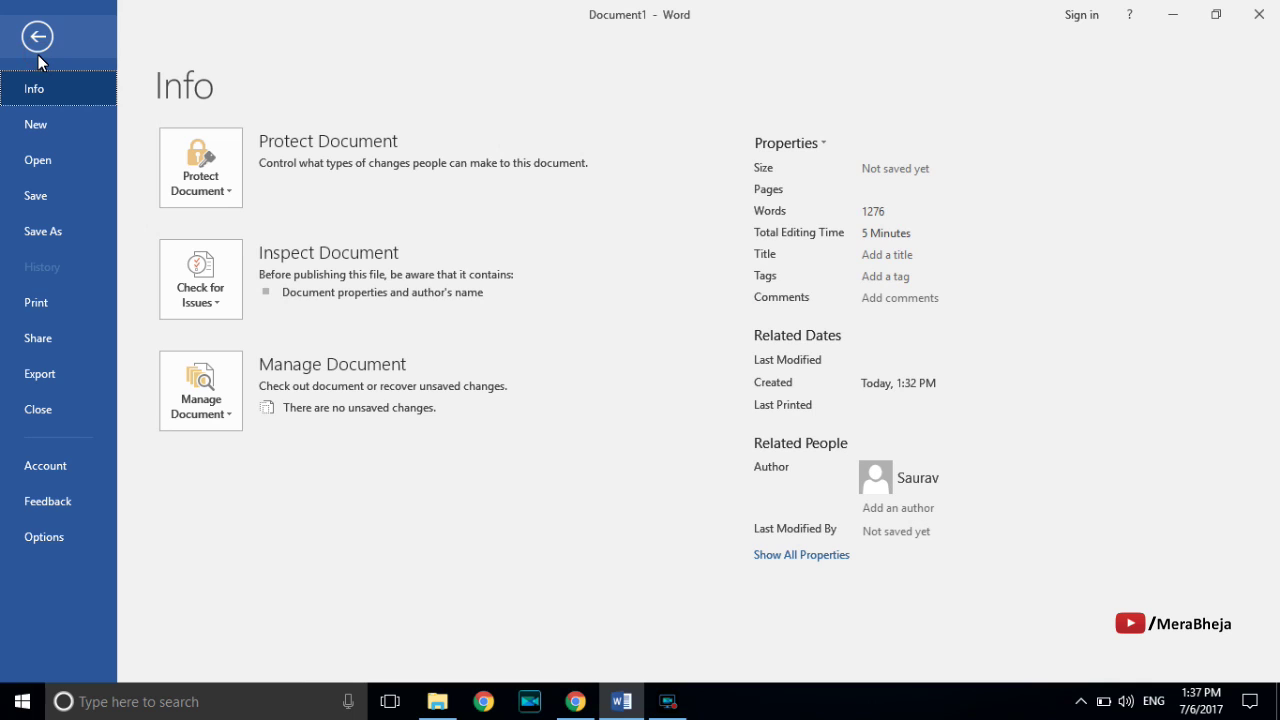
Add the Calculate command from Commands Not in the Ribbon to the Quick Access Toolbar for all documents
click(45, 535)
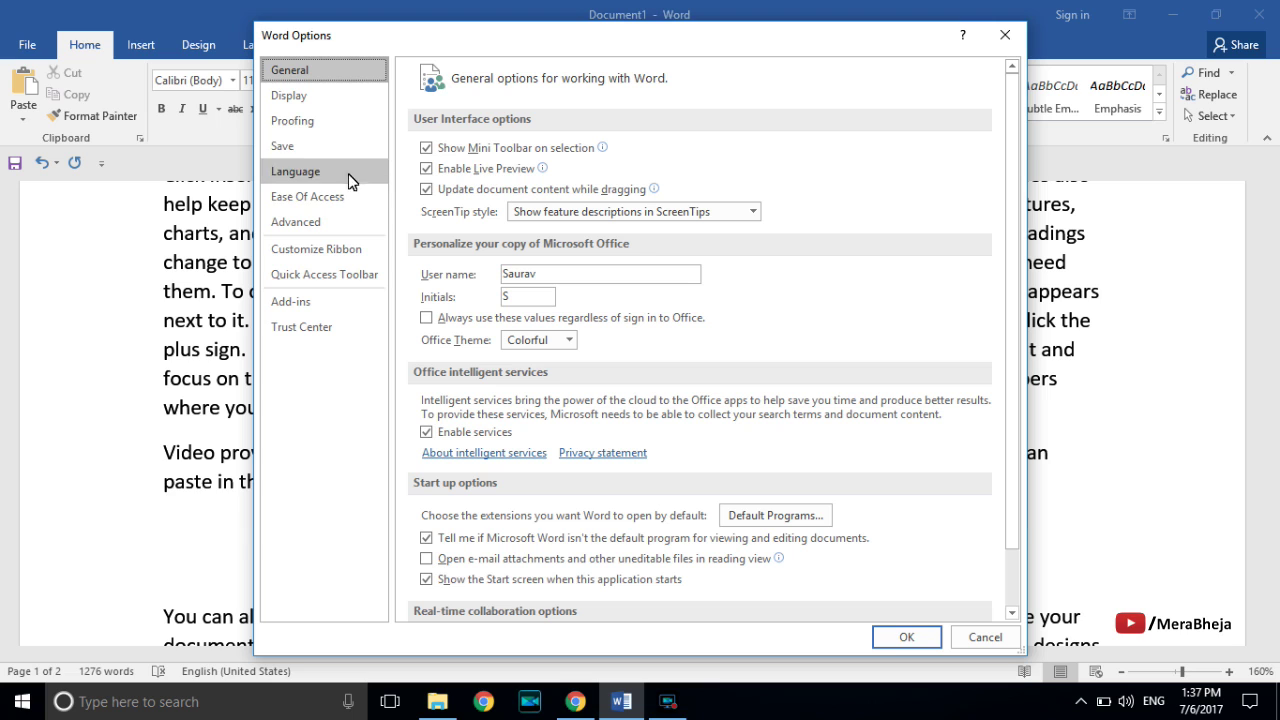
click(355, 284)
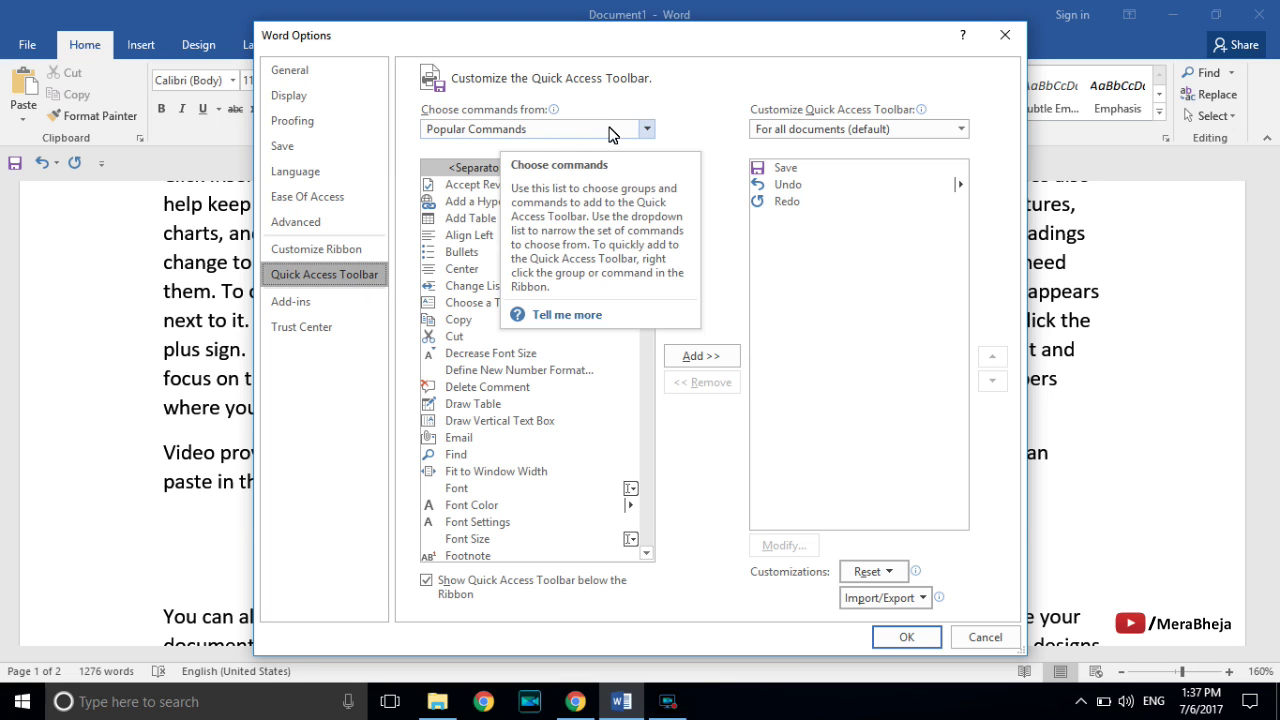
click(647, 130)
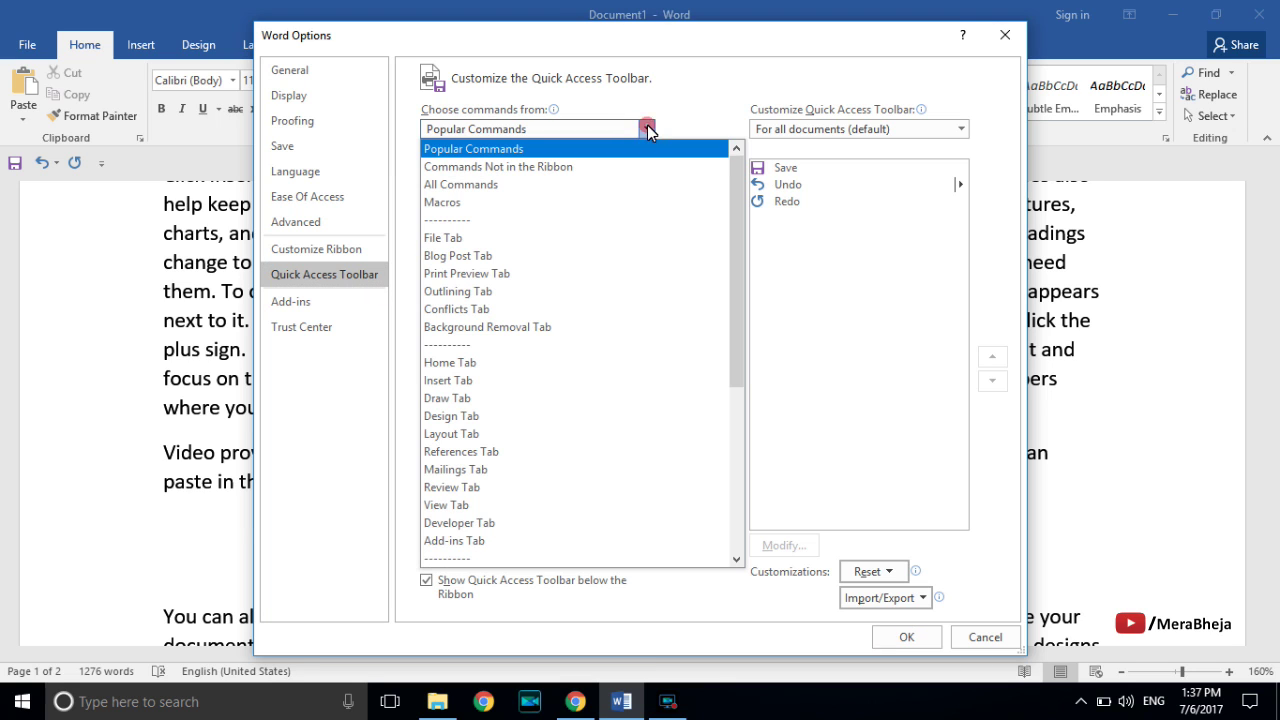
click(615, 167)
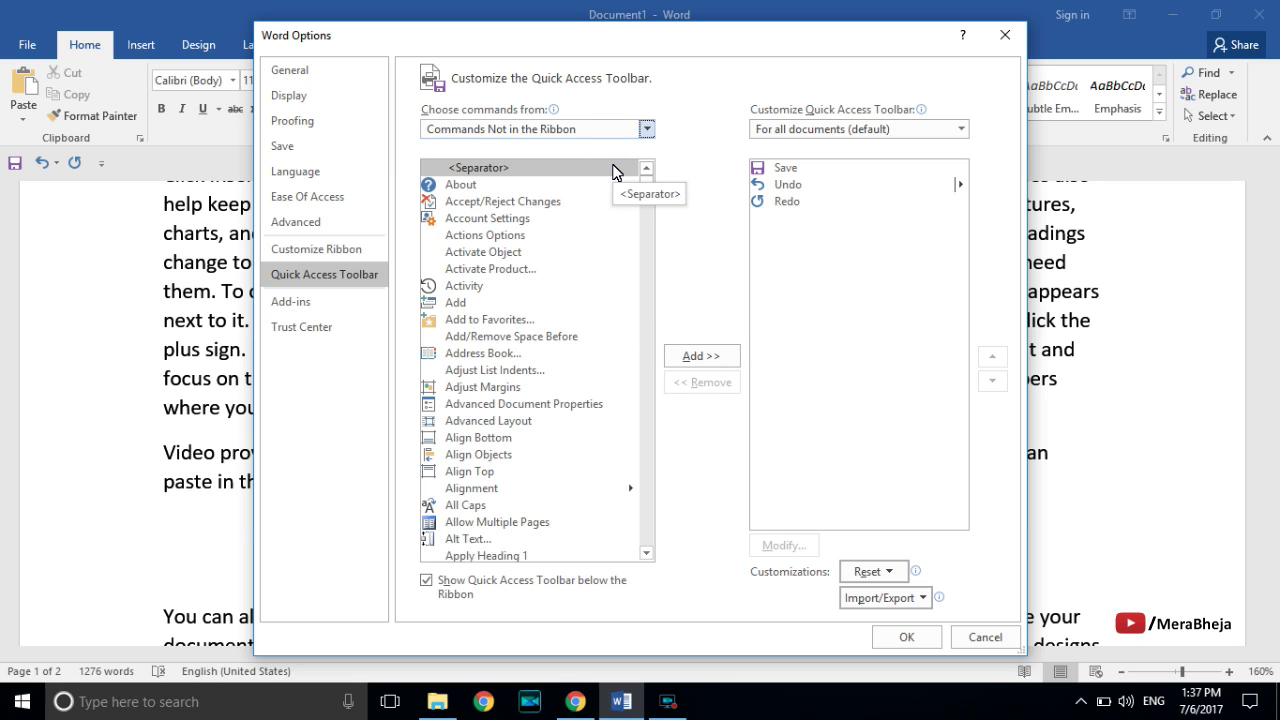
scroll(515, 302, down, 10)
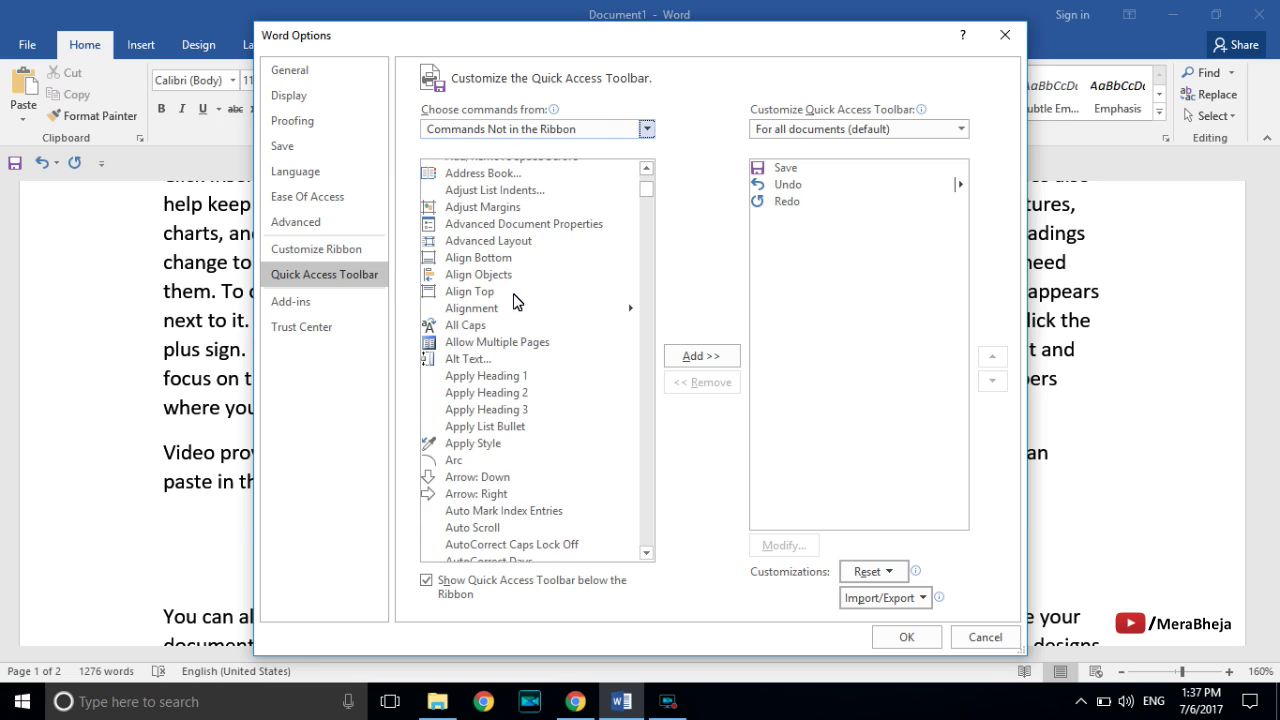
scroll(515, 302, down, 10)
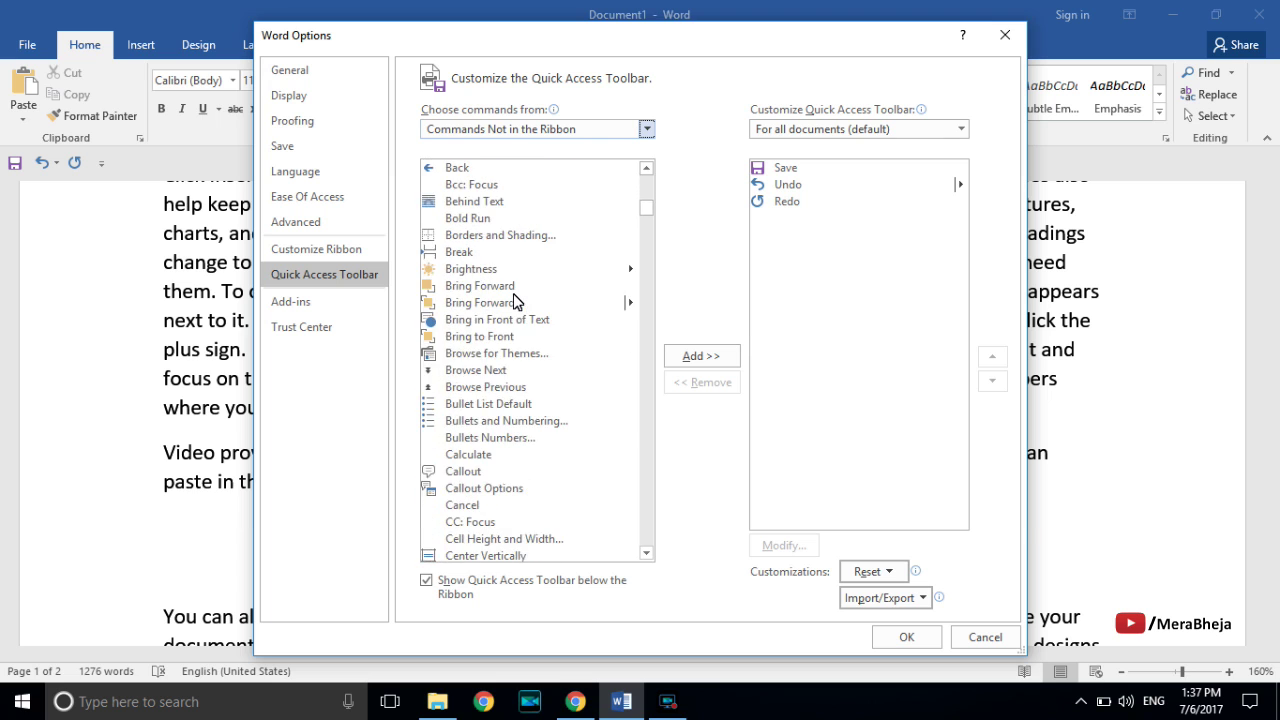
scroll(512, 302, up, 1)
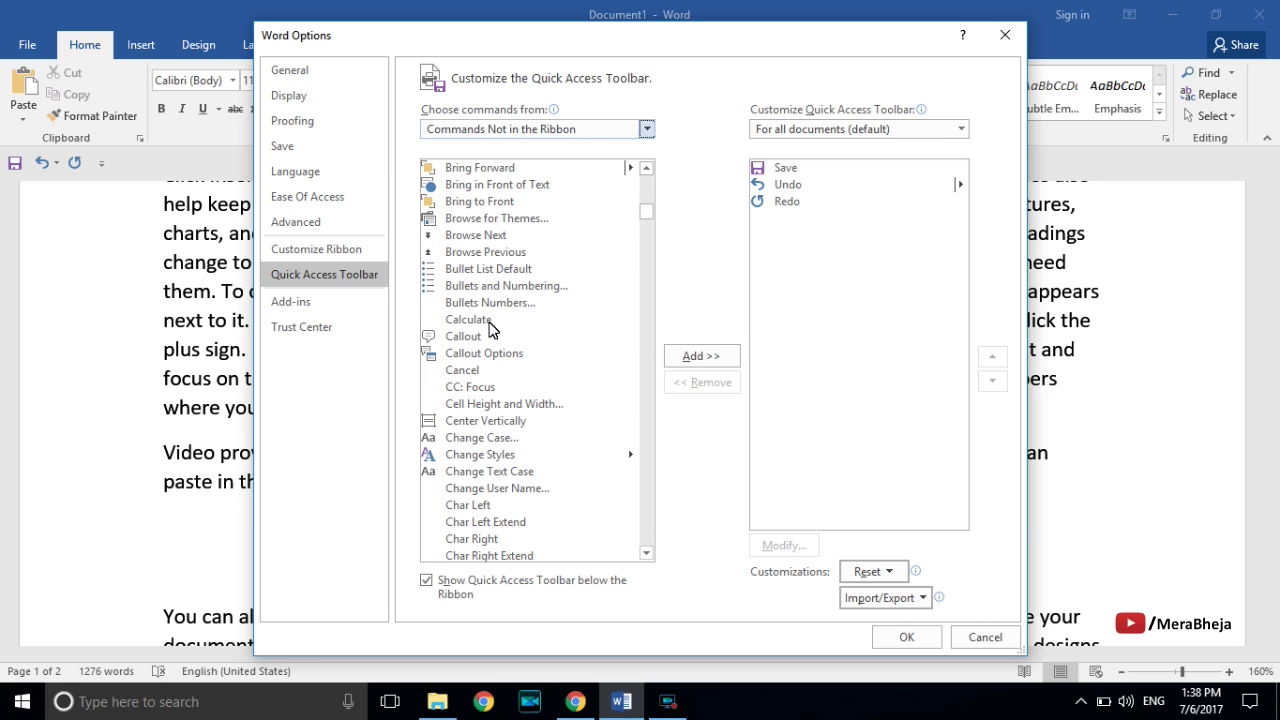
click(488, 323)
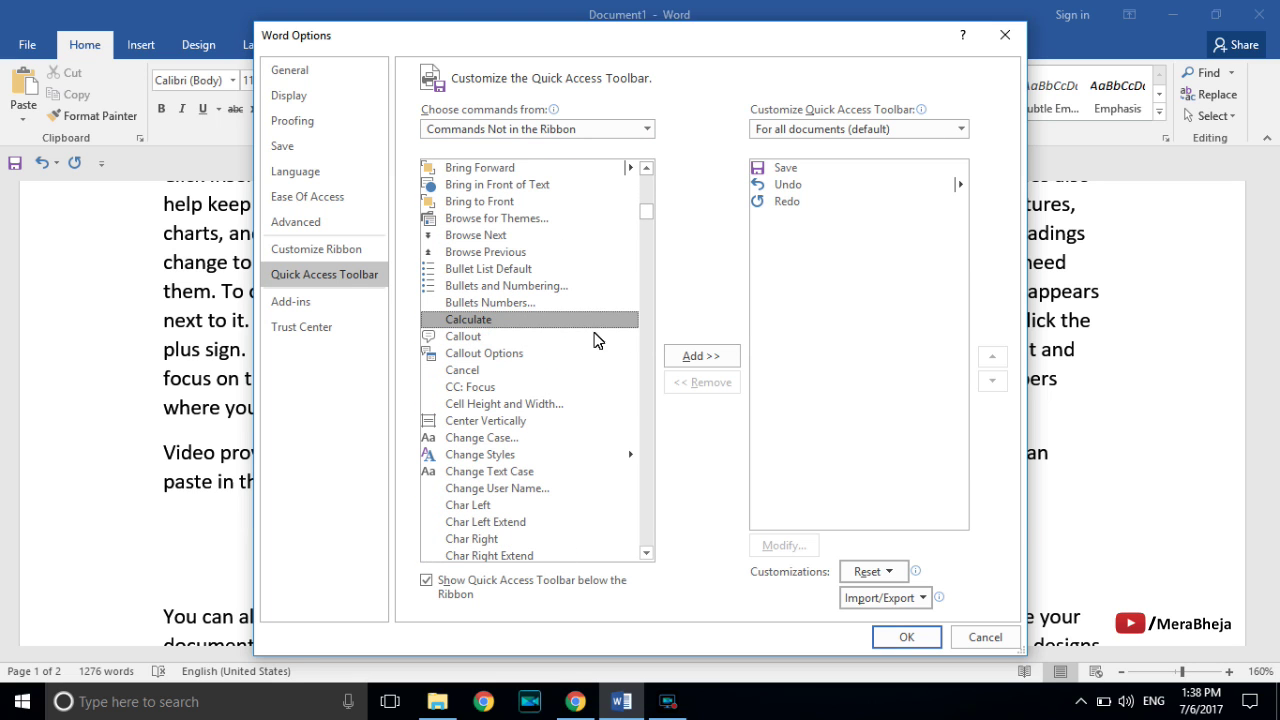
click(686, 358)
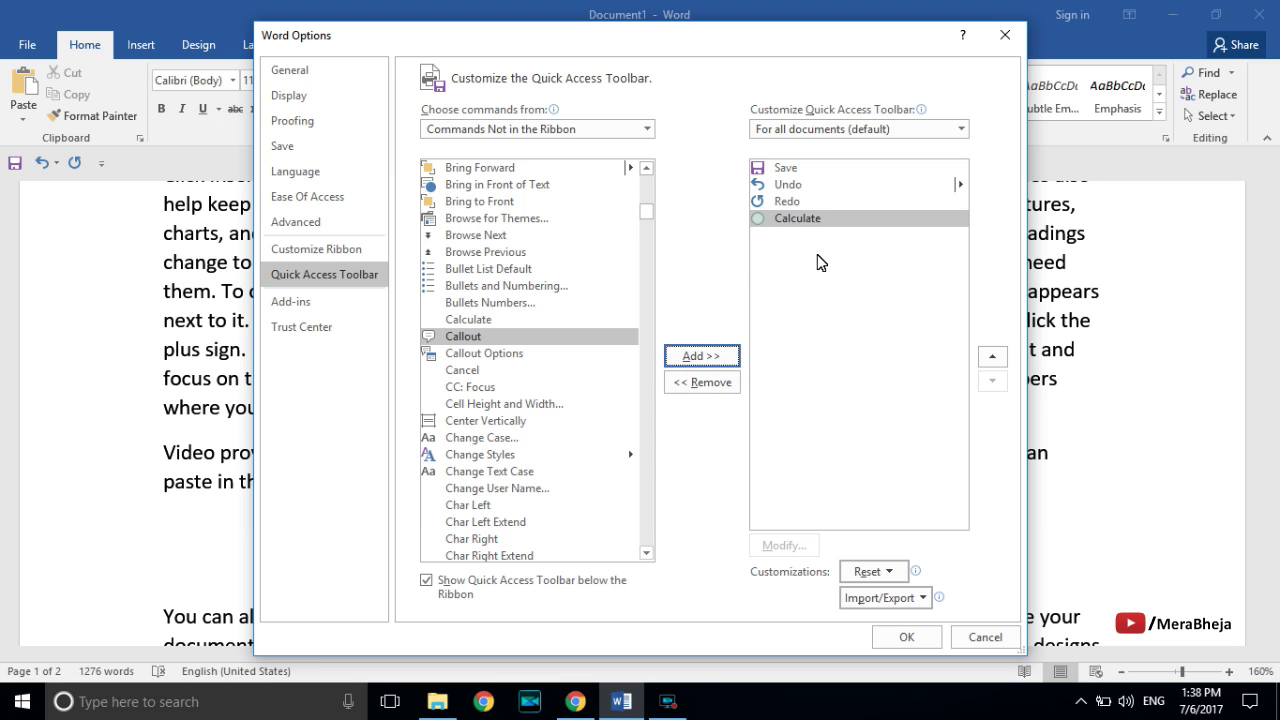
click(905, 638)
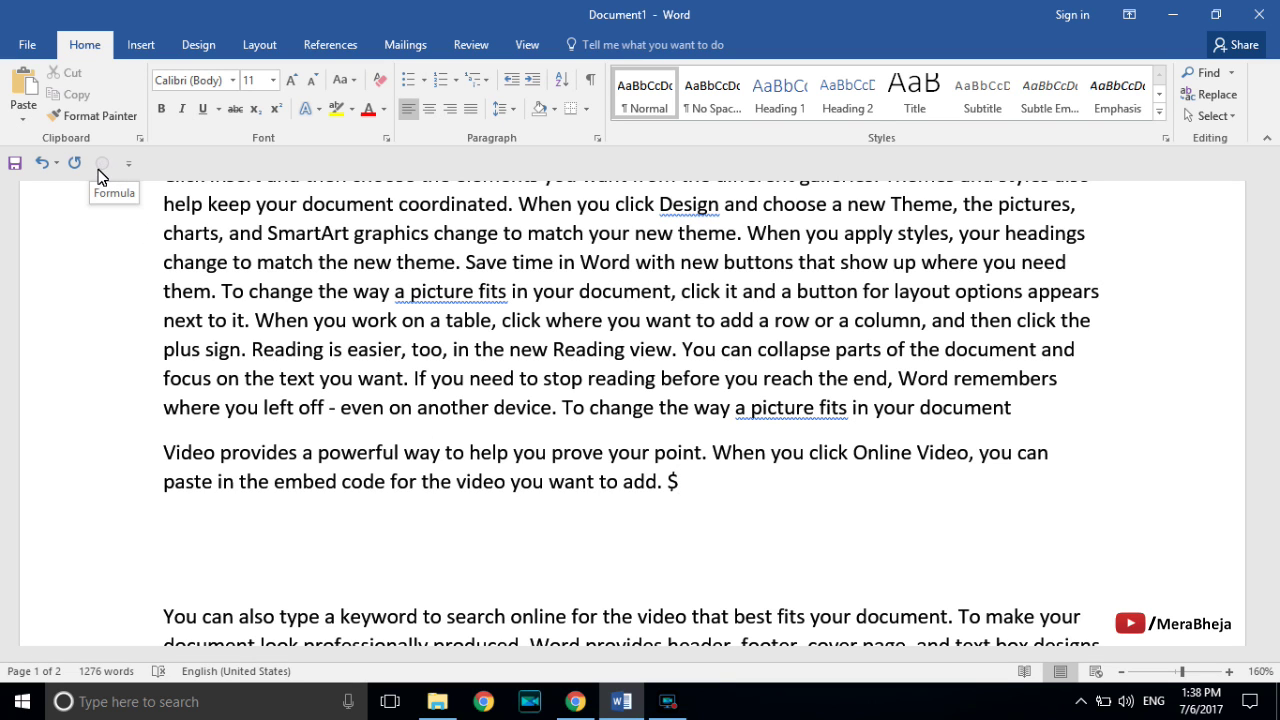
scroll(185, 357, up, 4)
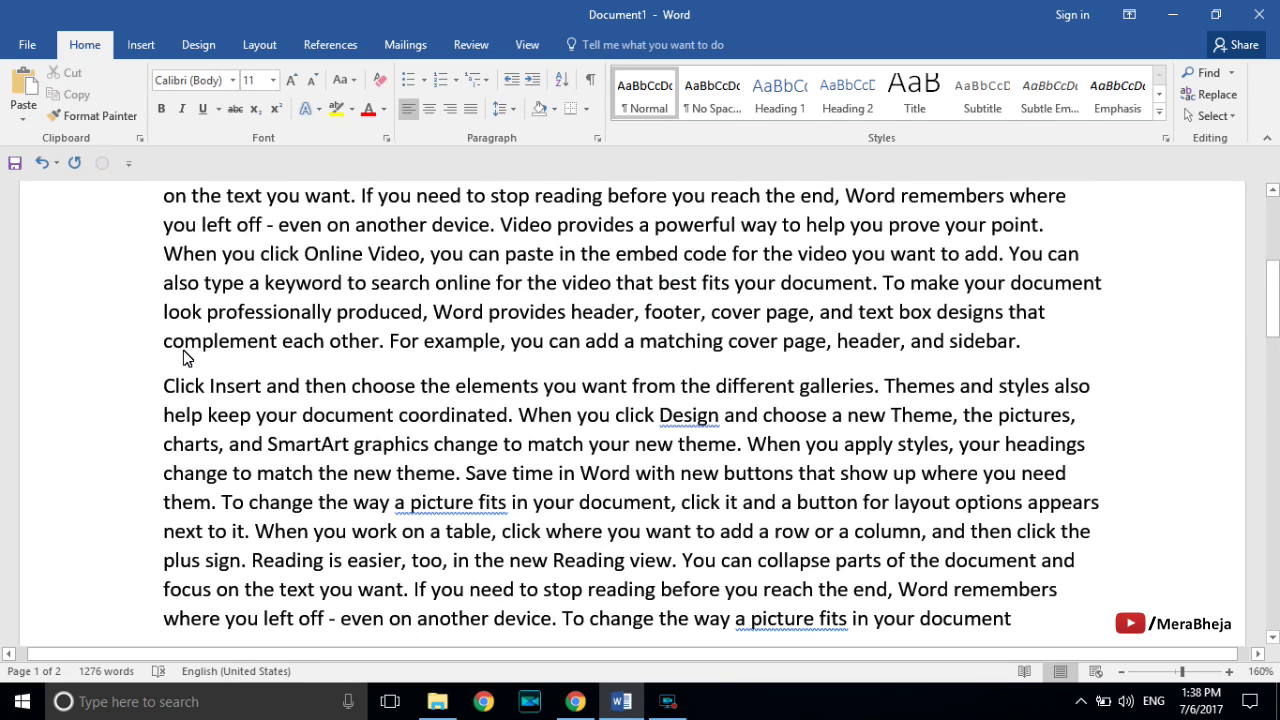
Add a new paragraph containing 1124+456 after the first paragraph, which ends with "where you need them."
scroll(185, 357, up, 3)
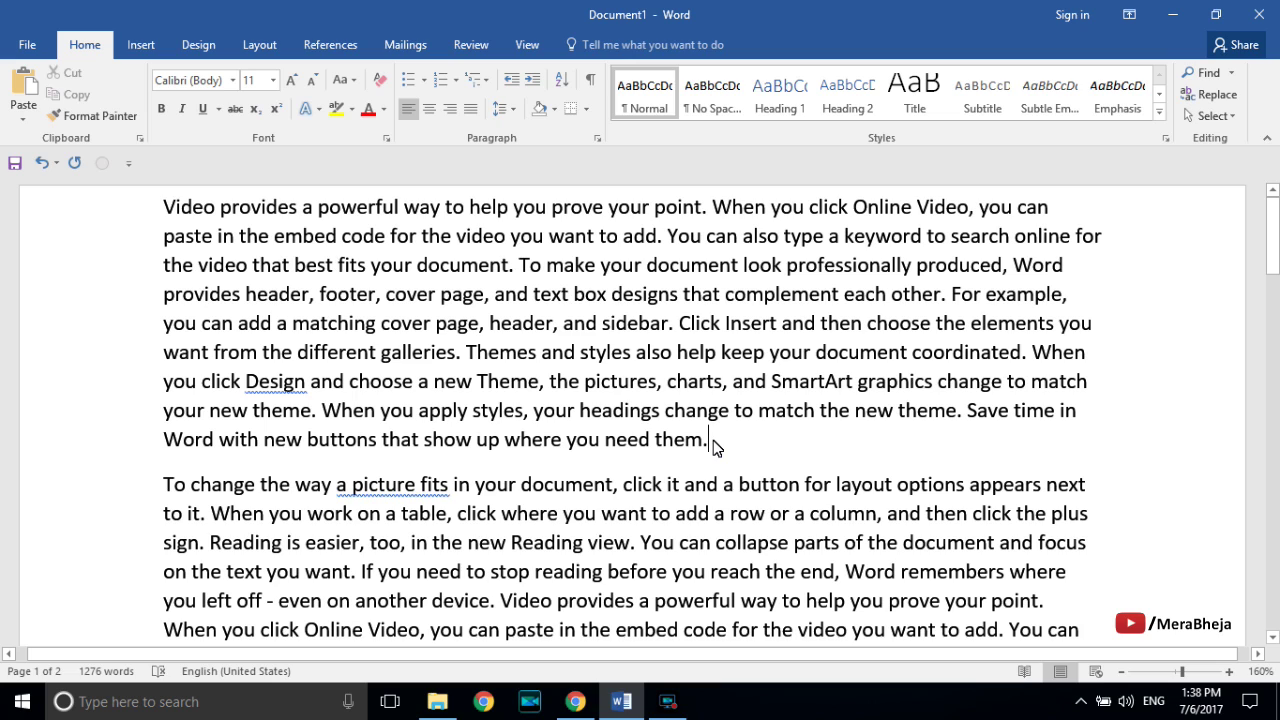
key(Return)
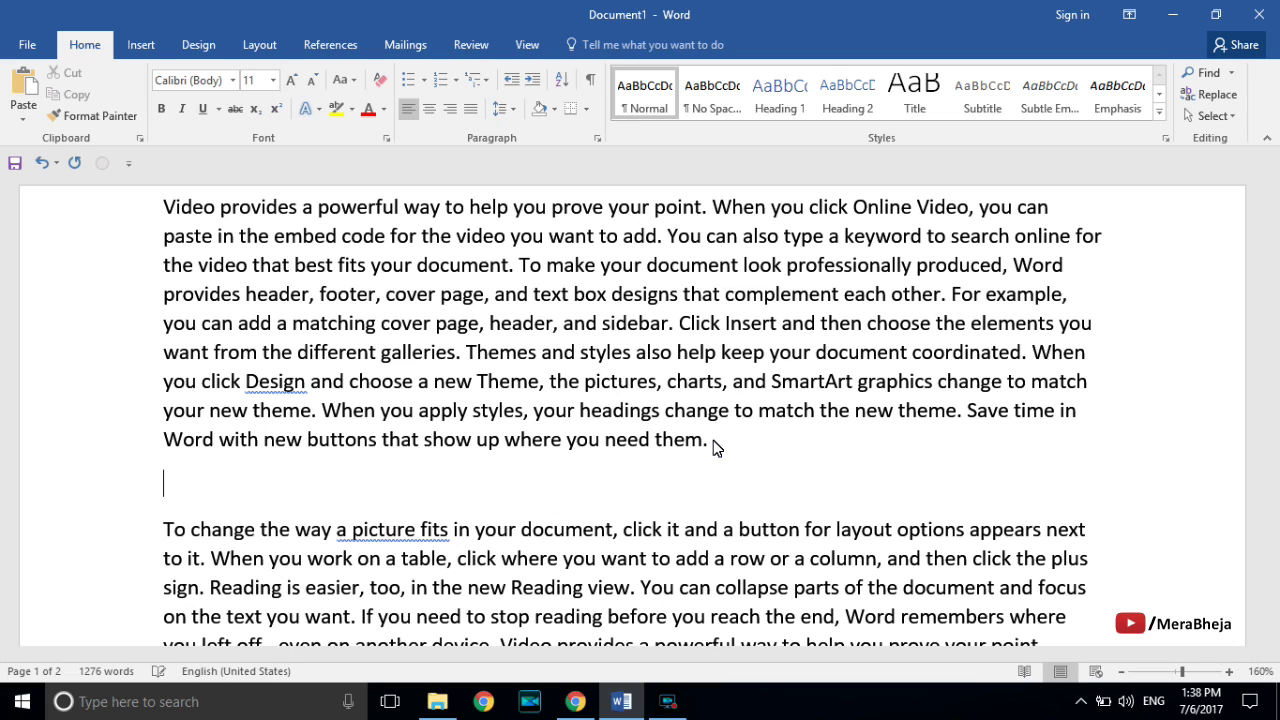
text(1124+456)
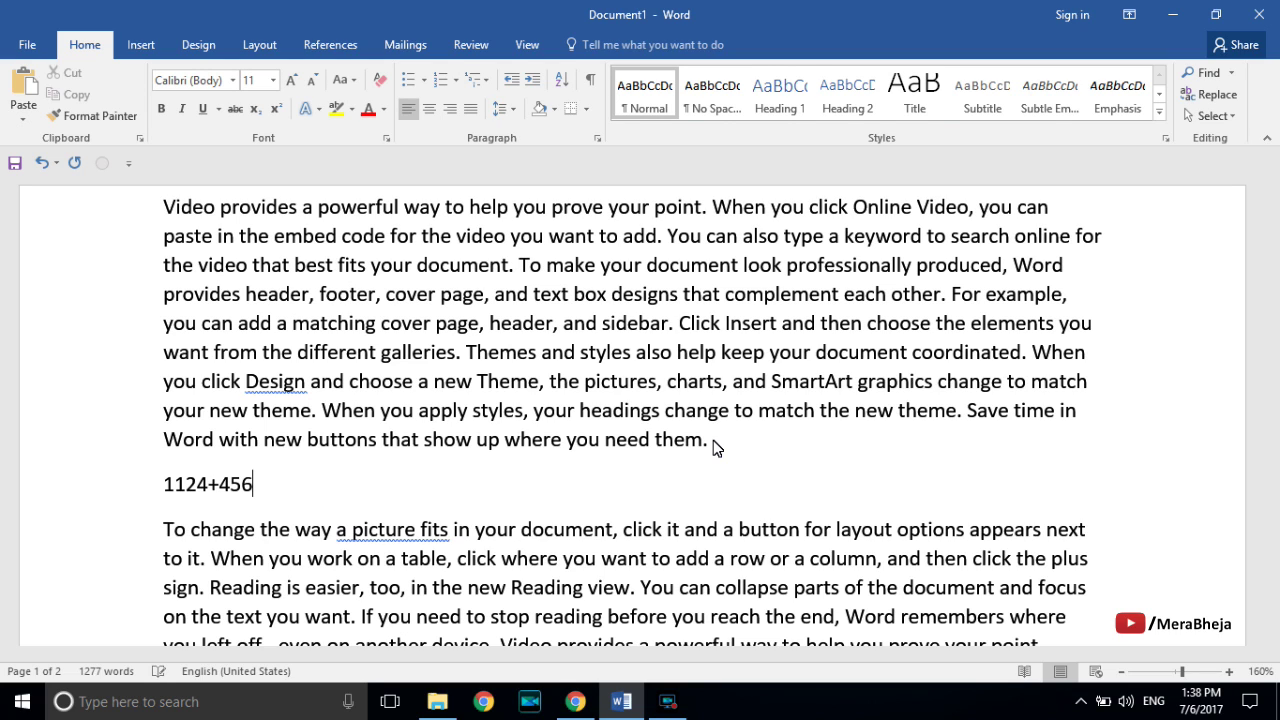
Enclose 1124+456 in parentheses and add a division by 34, making the expression (1124+456)/34
key(Left)
key(Left)
key(Left)
key(Left)
key(Left)
key(Left)
key(Left)
key(Left)
text(()
key(Right)
key(Right)
key(Right)
key(Right)
key(Right)
key(Right)
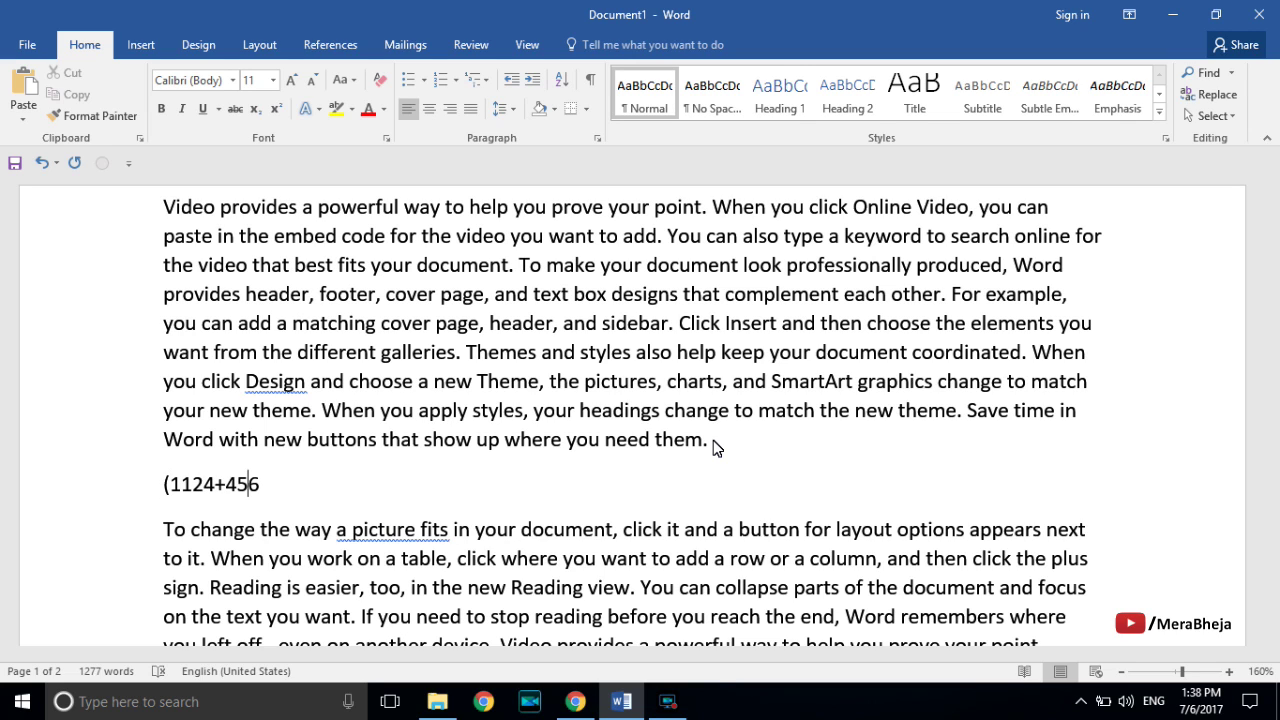
text()/34)
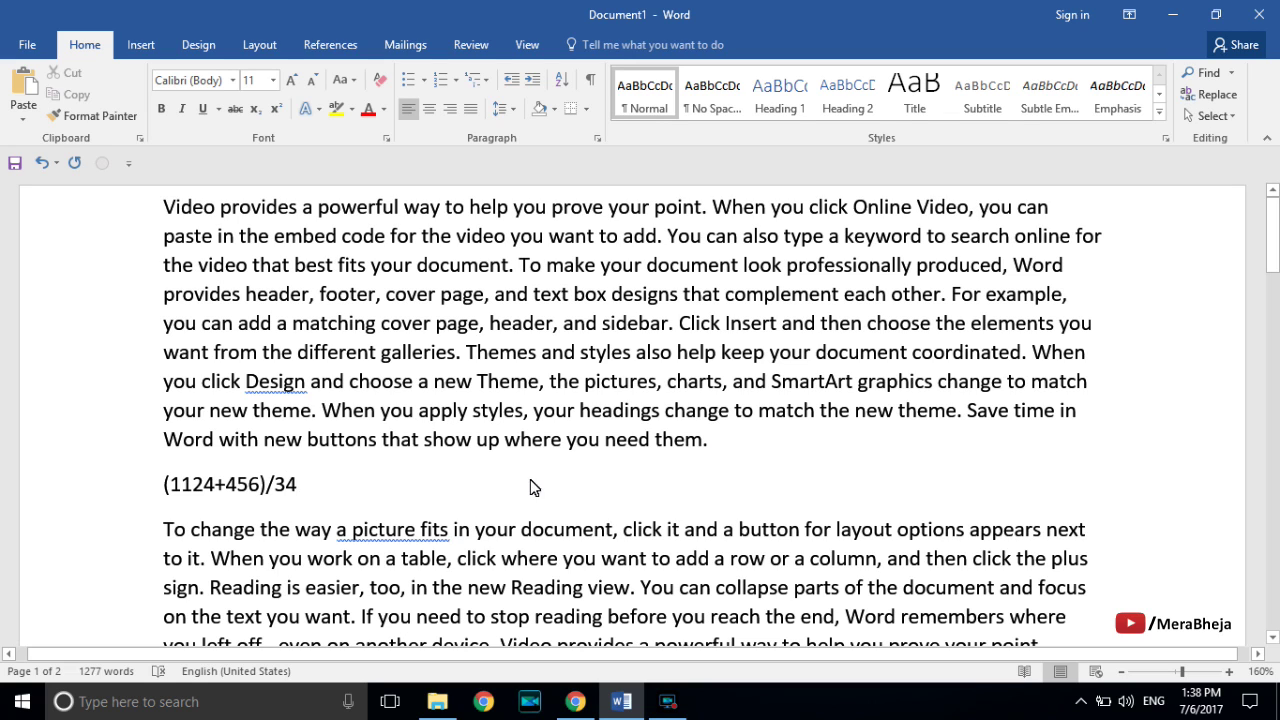
Run the Calculate command on the line (1124+456)/34
click(158, 484)
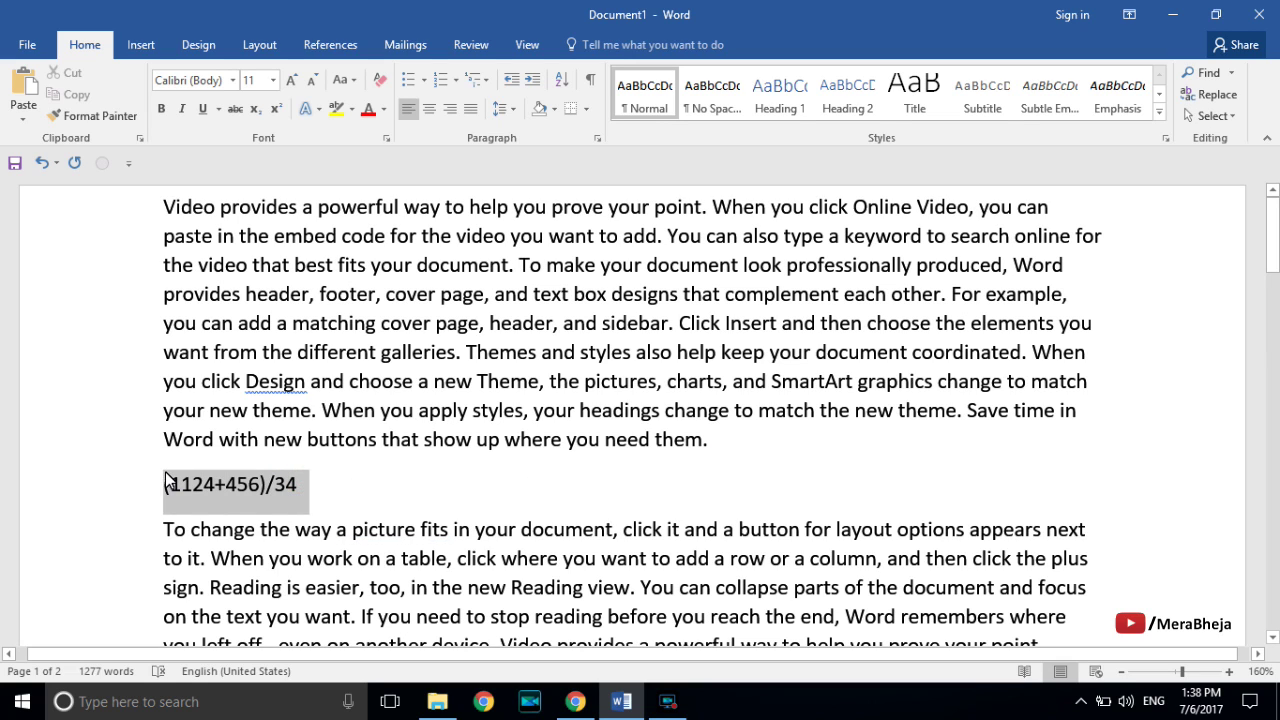
click(103, 163)
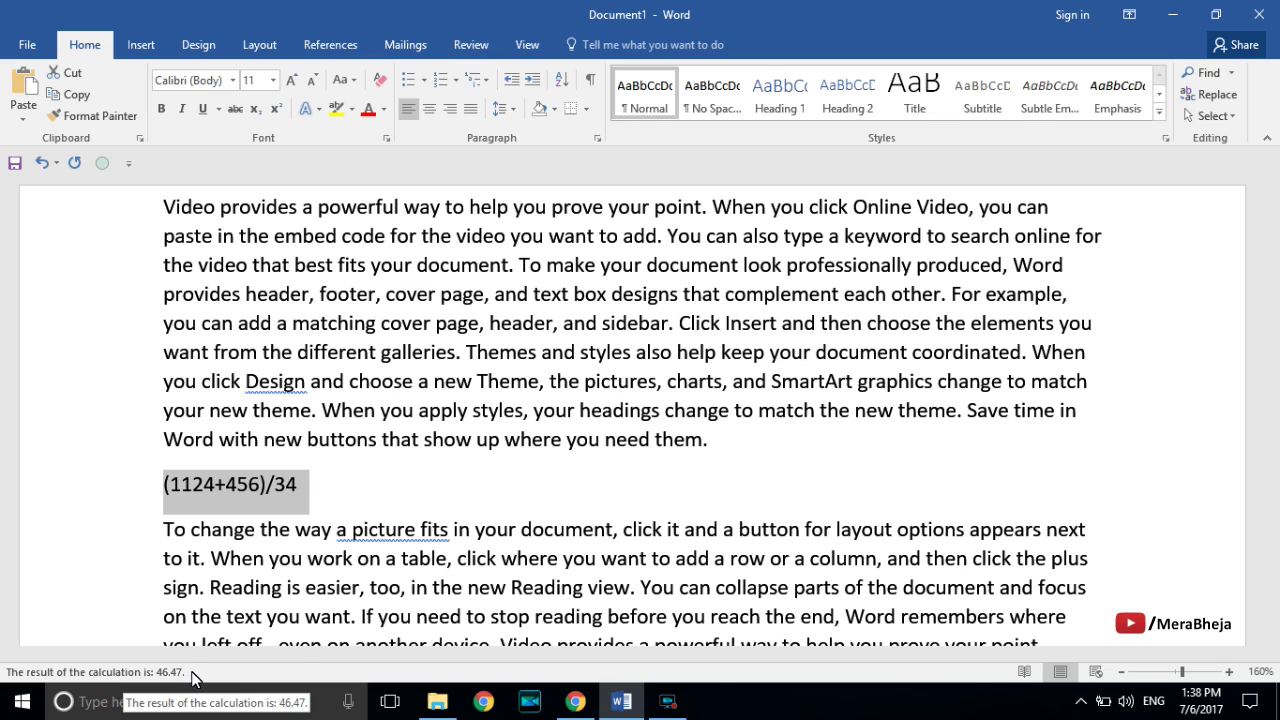
click(272, 493)
drag(302, 484, 158, 490)
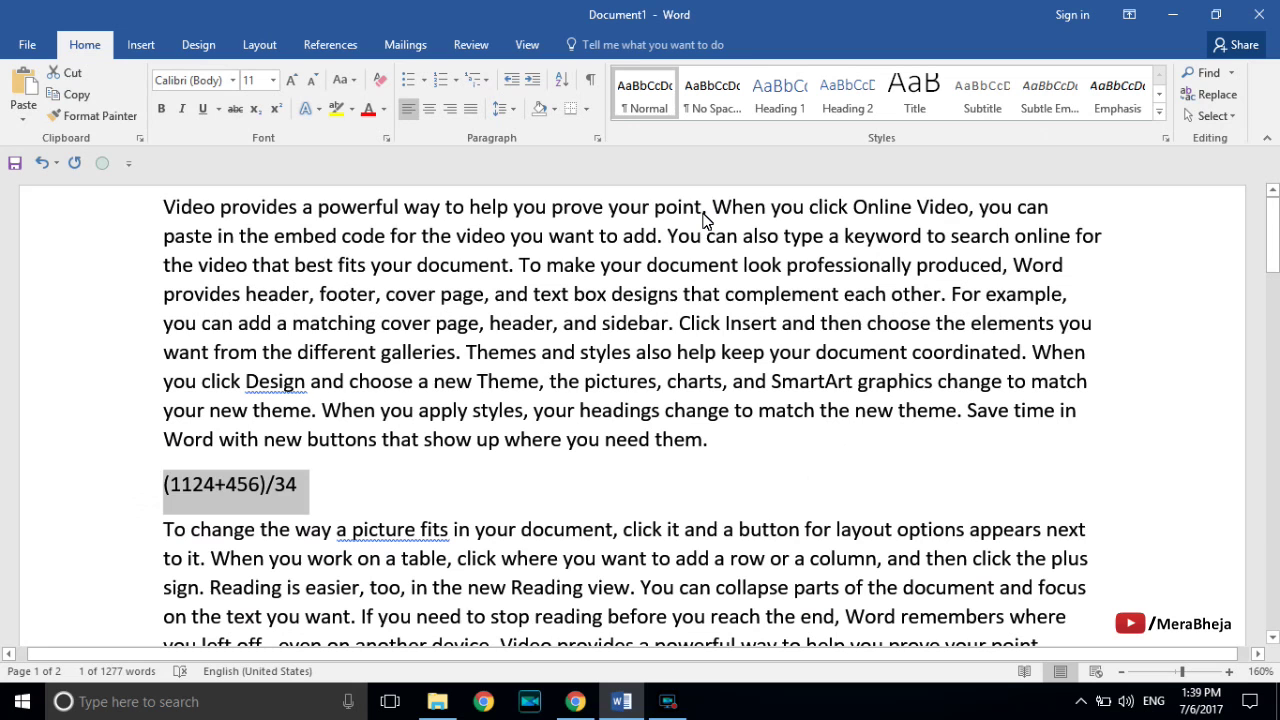
click(703, 212)
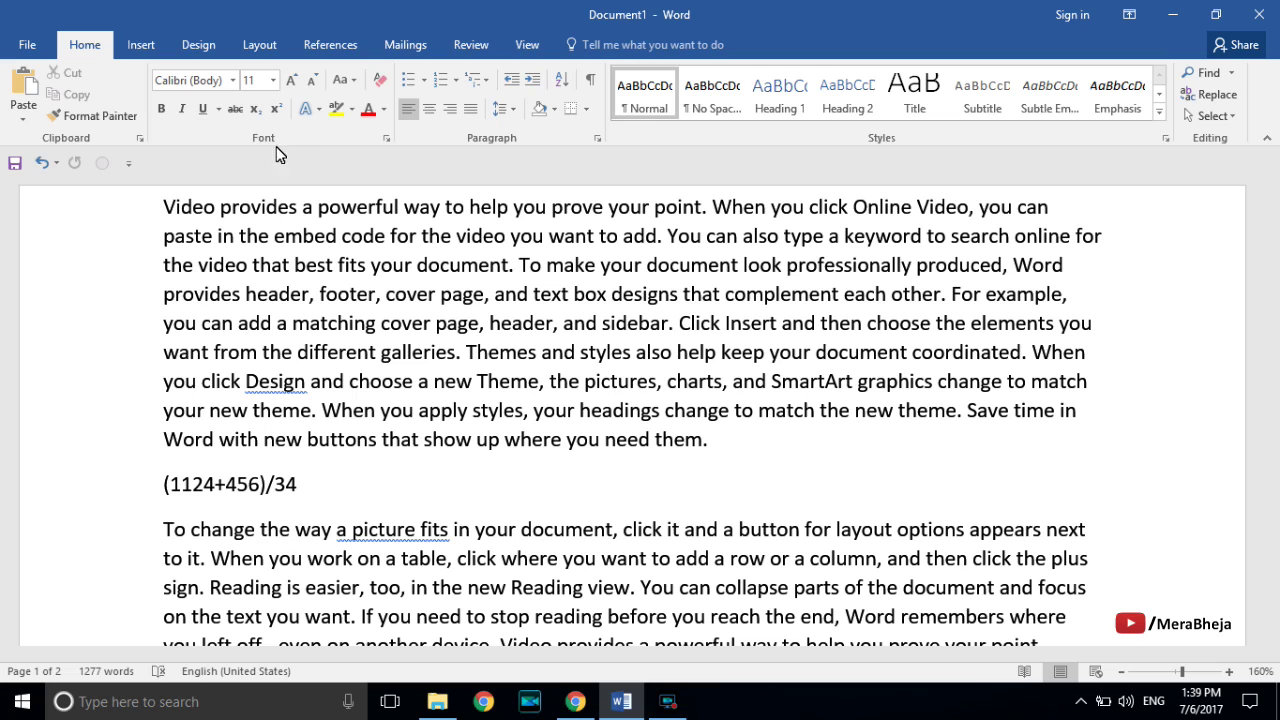
click(387, 143)
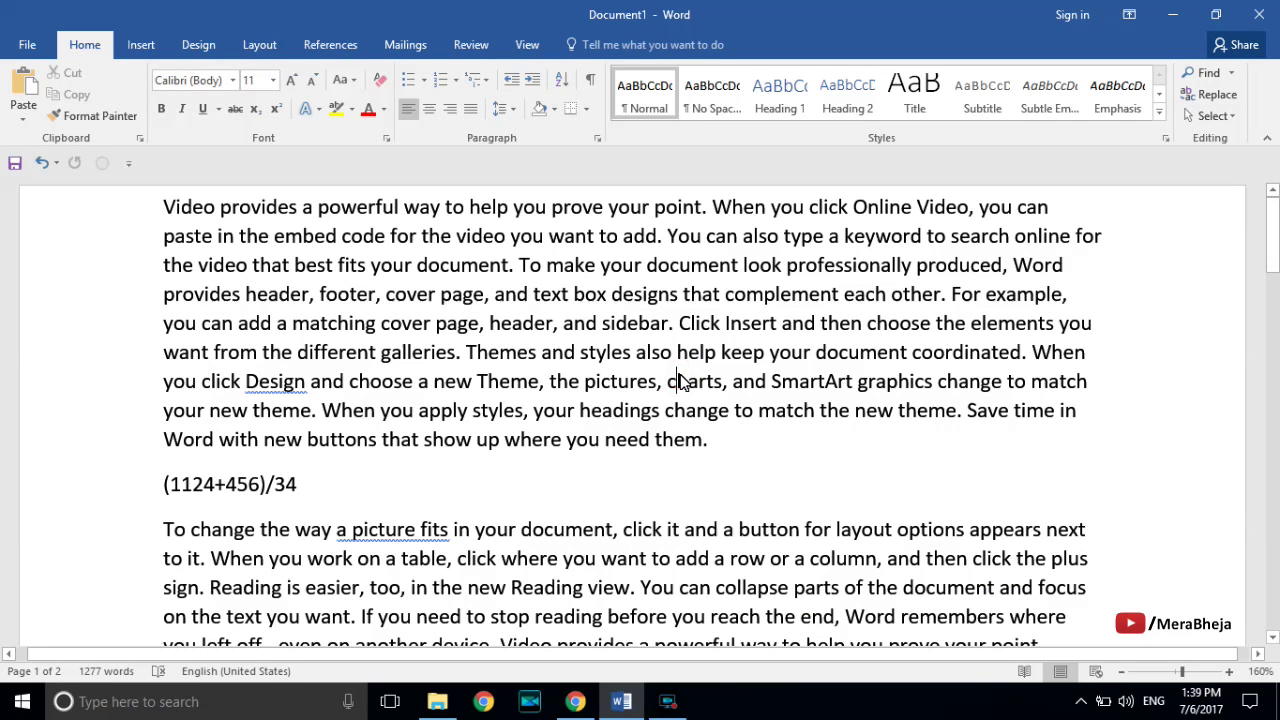
scroll(679, 381, down, 1)
scroll(680, 385, up, 1)
click(266, 390)
click(386, 529)
scroll(392, 505, down, 1)
scroll(389, 520, up, 1)
Try out the proofing options for checking spelling as you type and for hiding spelling and grammar errors in Document1 only
click(44, 56)
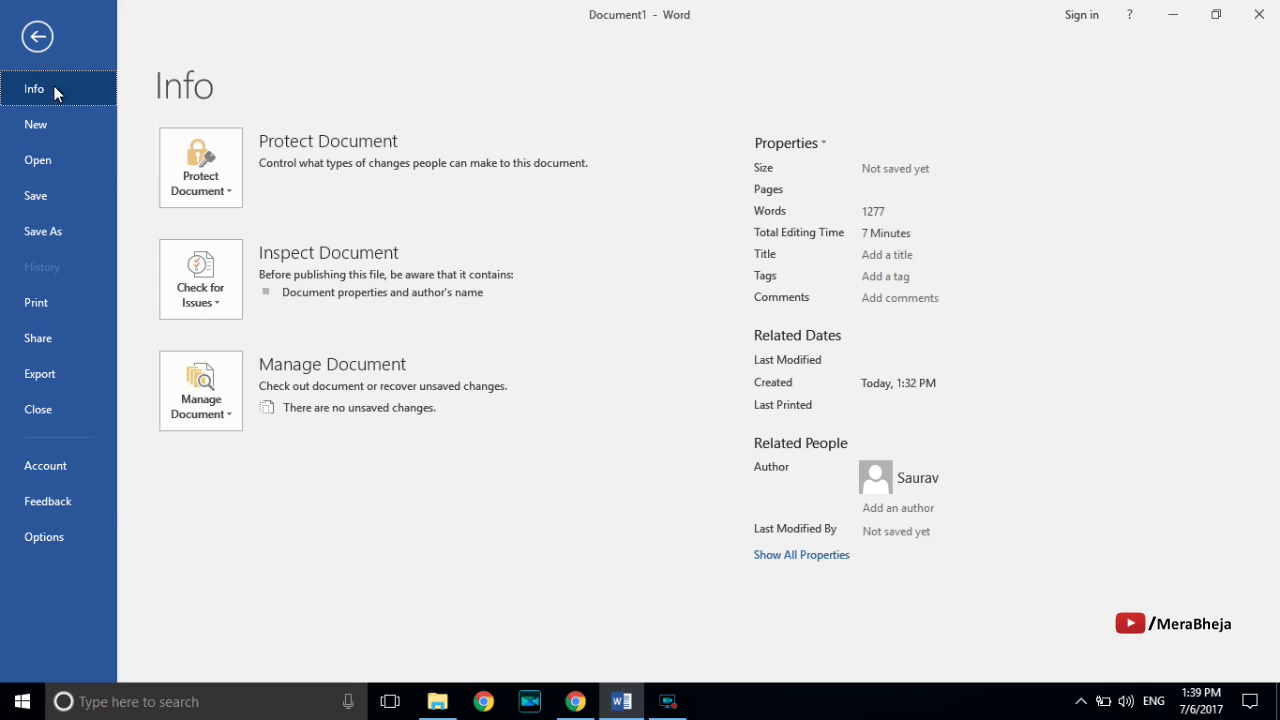
click(63, 537)
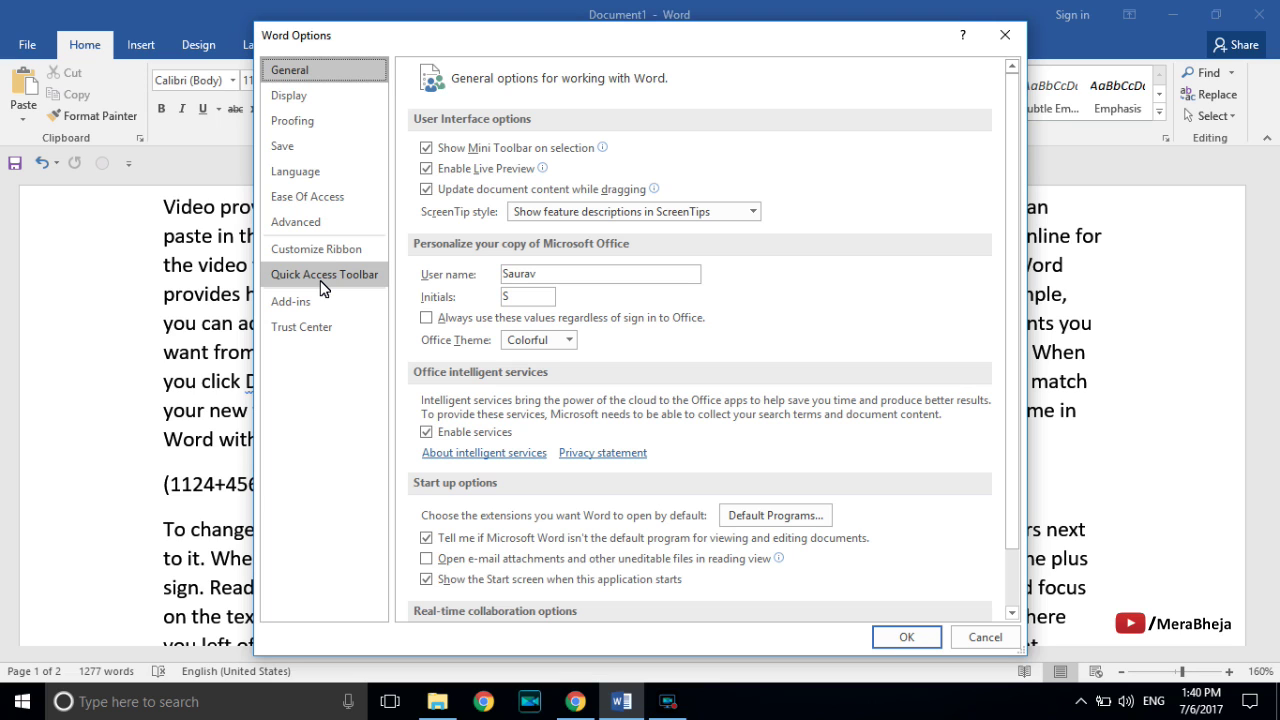
click(315, 126)
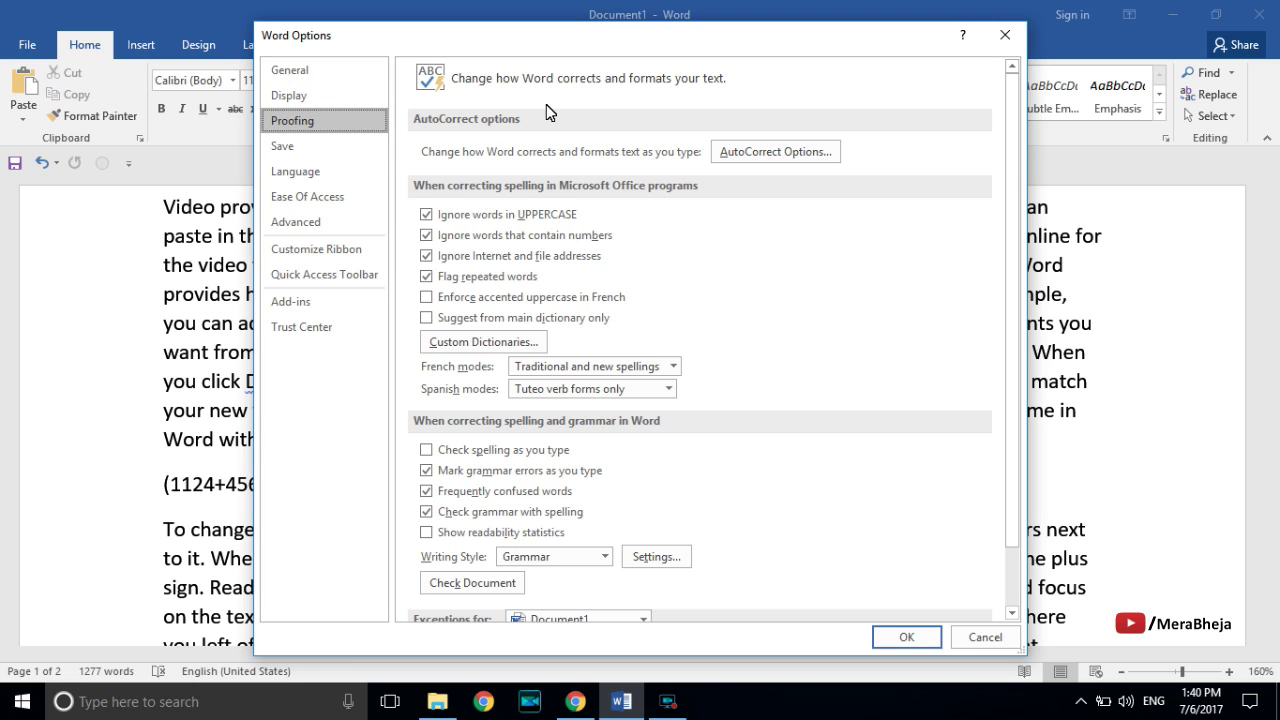
click(426, 449)
click(427, 579)
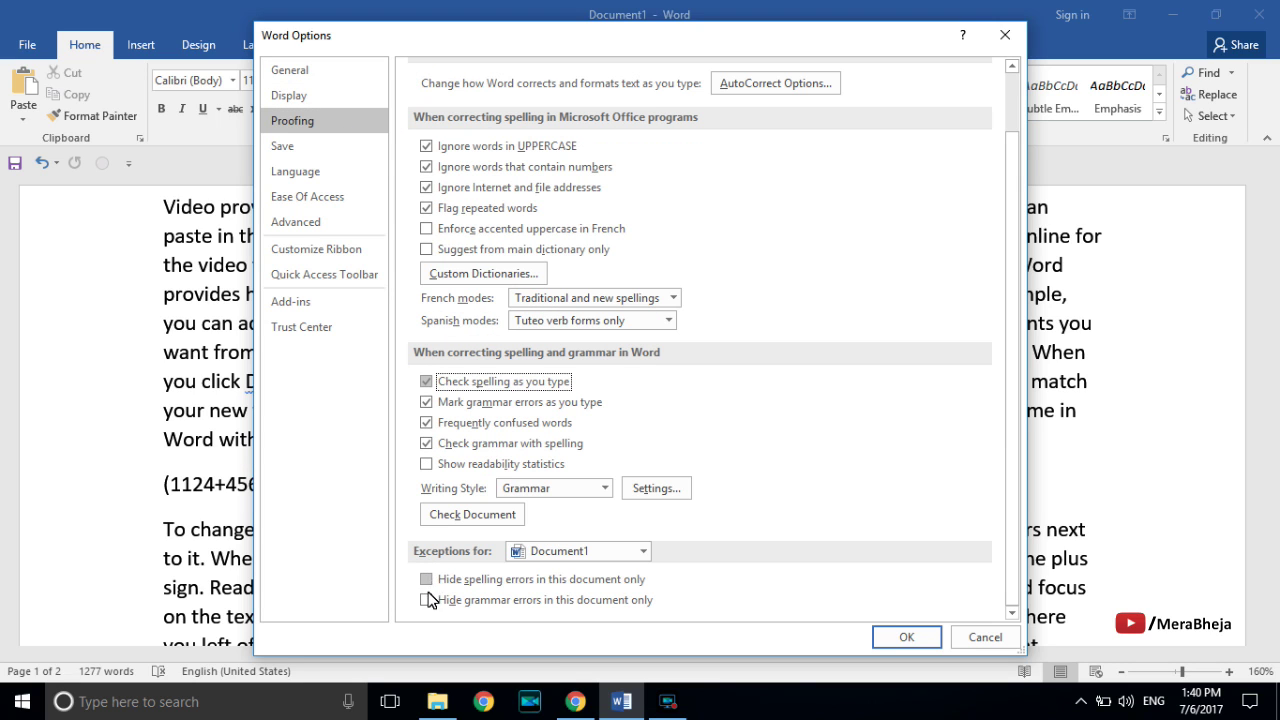
click(427, 580)
click(427, 600)
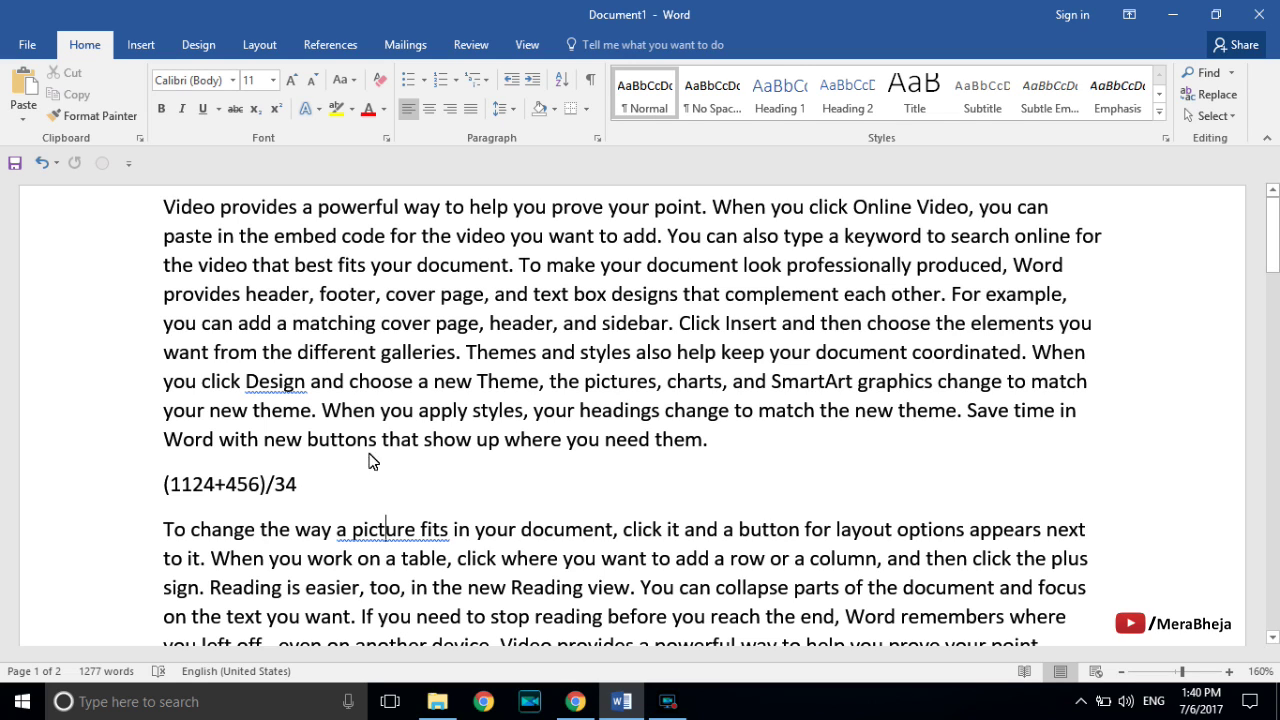
Encrypt the document with a password, entering the password and re-entering it to confirm
click(47, 40)
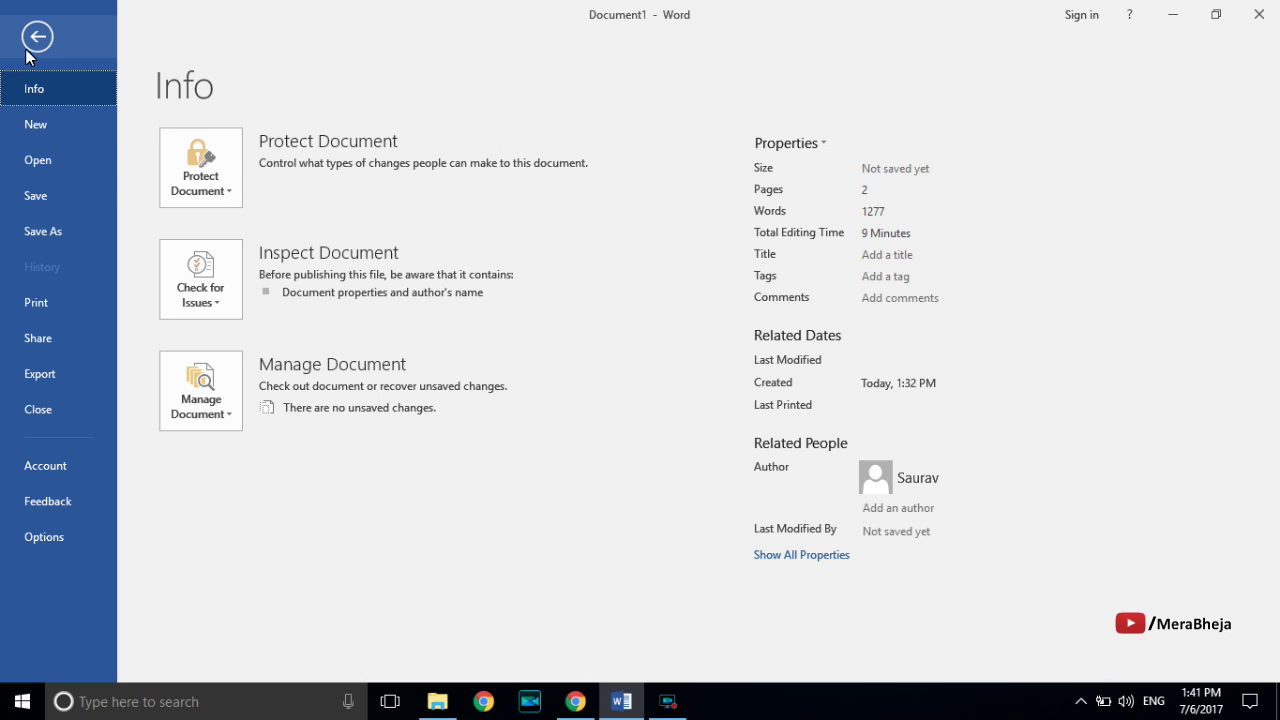
click(218, 168)
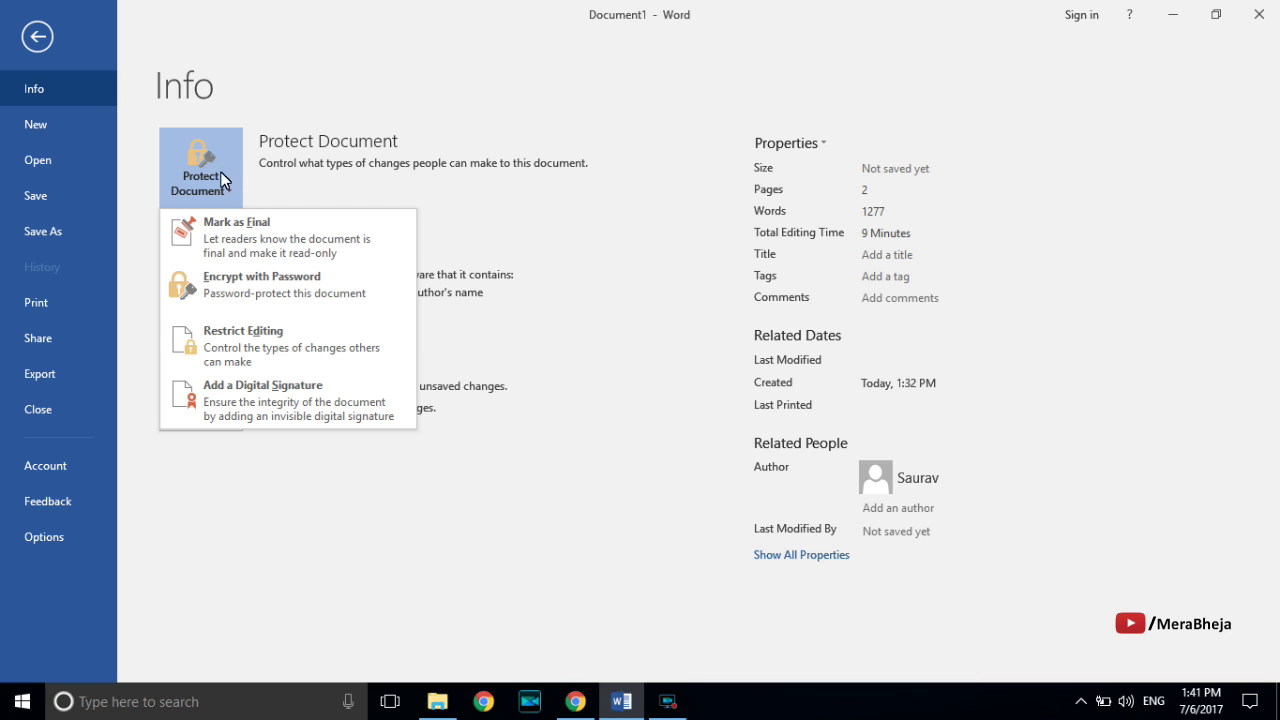
click(327, 300)
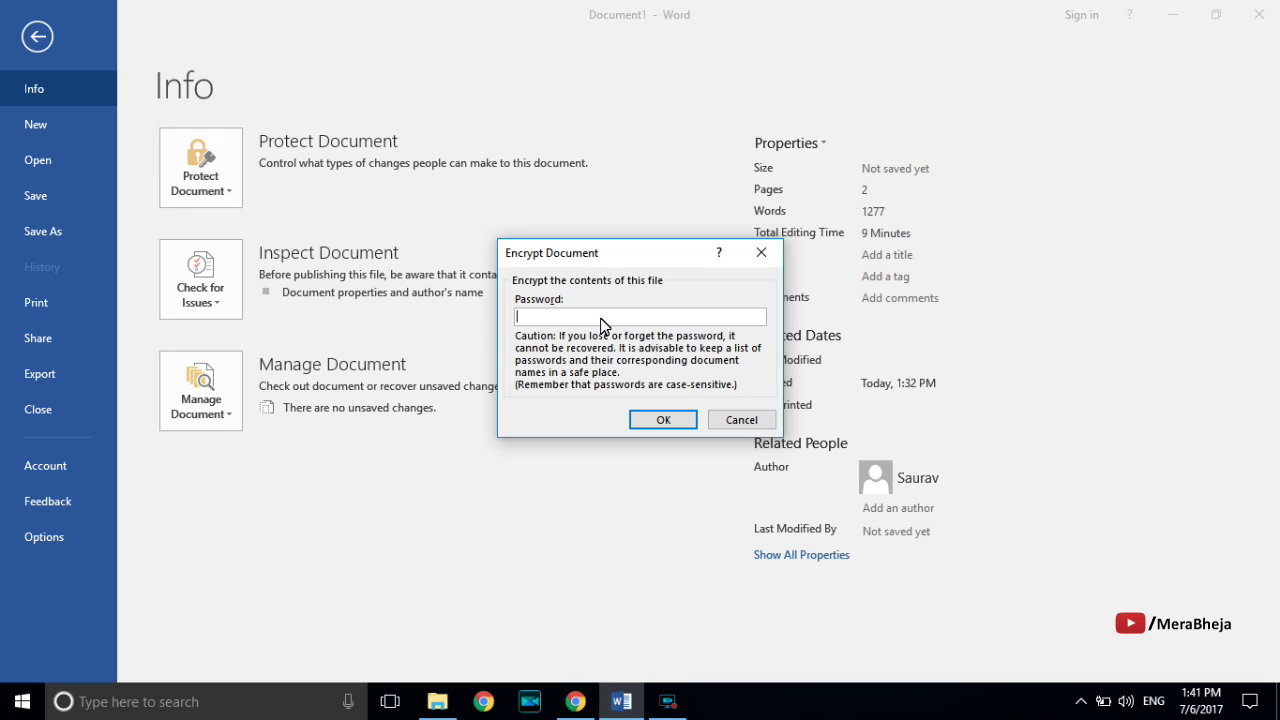
text(•••••)
key(Return)
text(••••••)
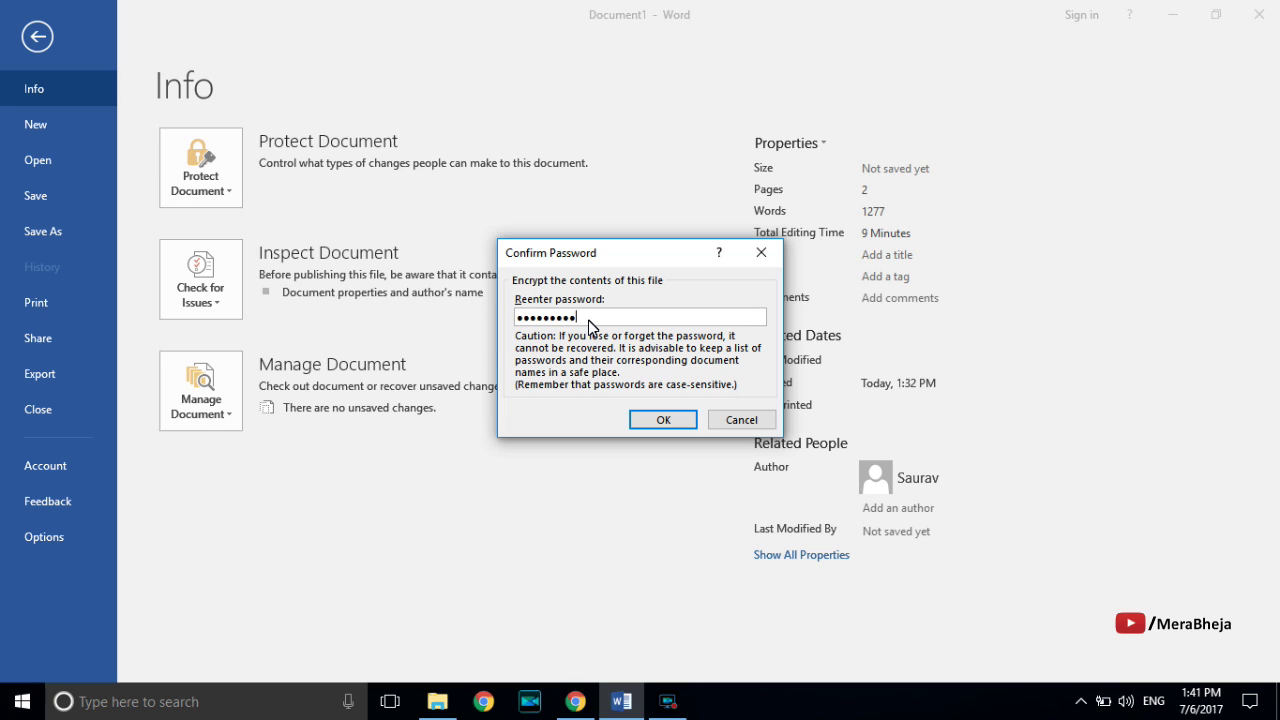
key(Return)
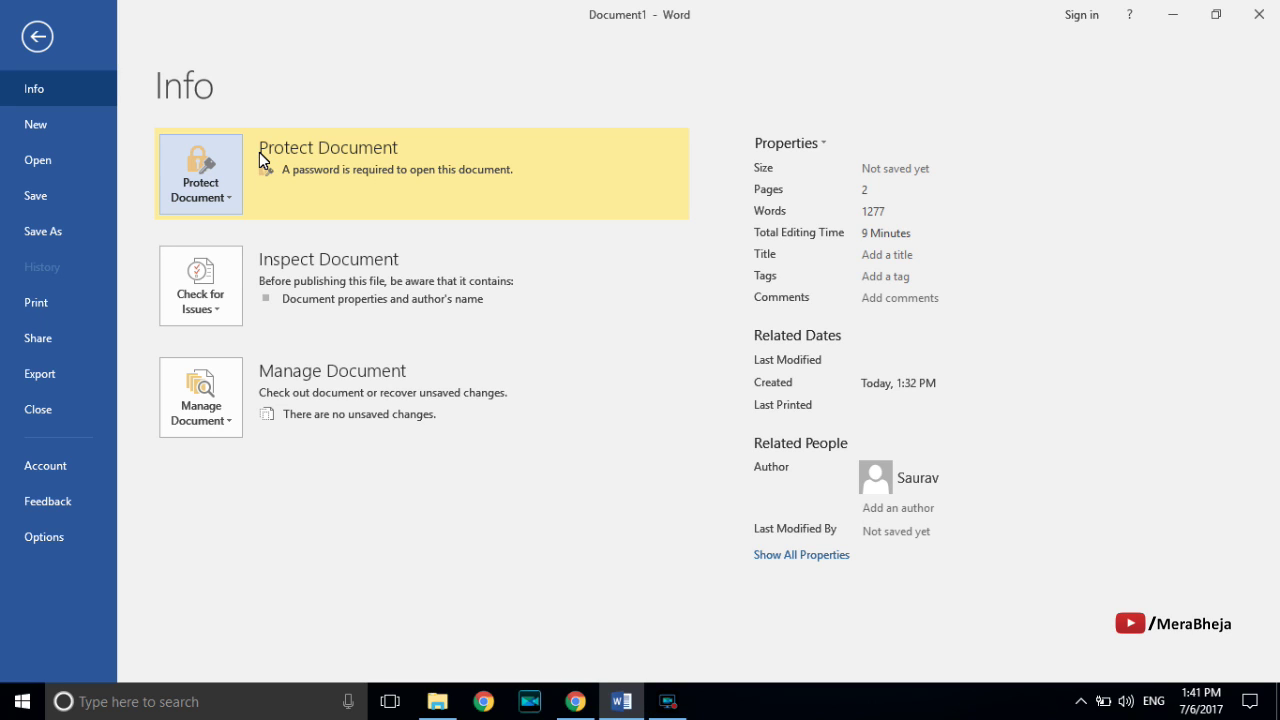
Remove the document's encryption by clearing its password
click(202, 183)
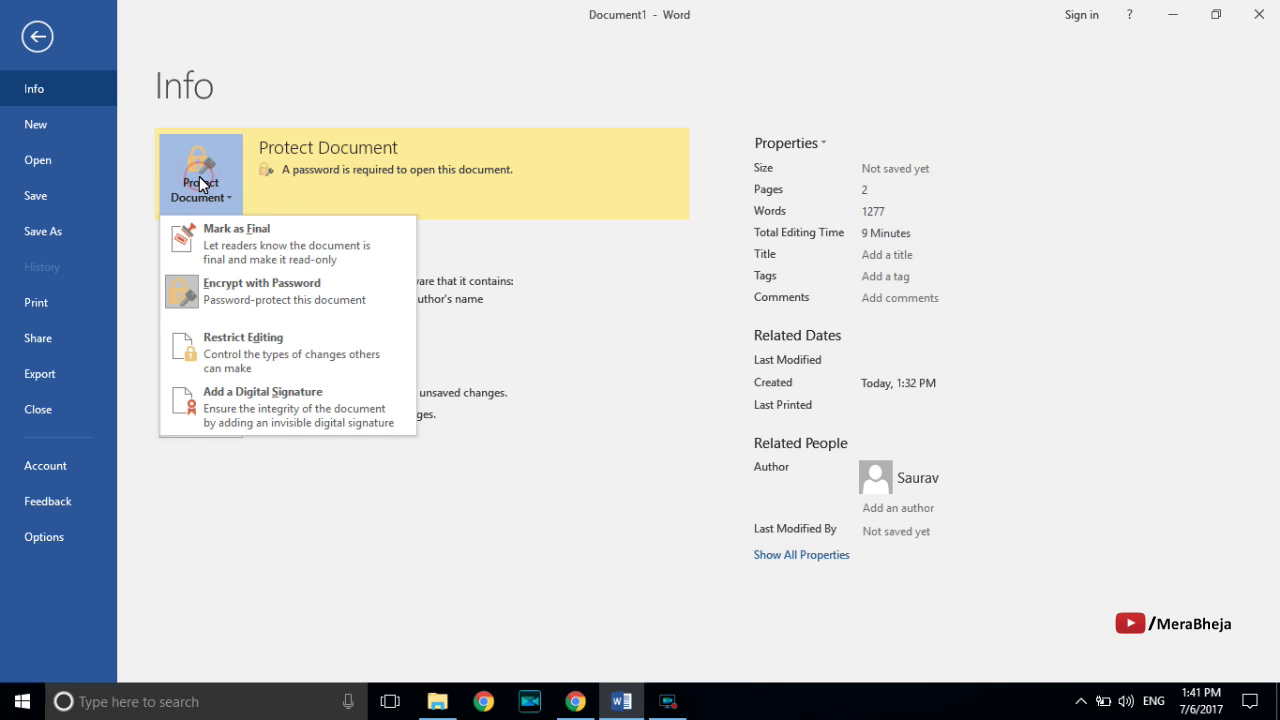
click(285, 304)
drag(590, 320, 506, 328)
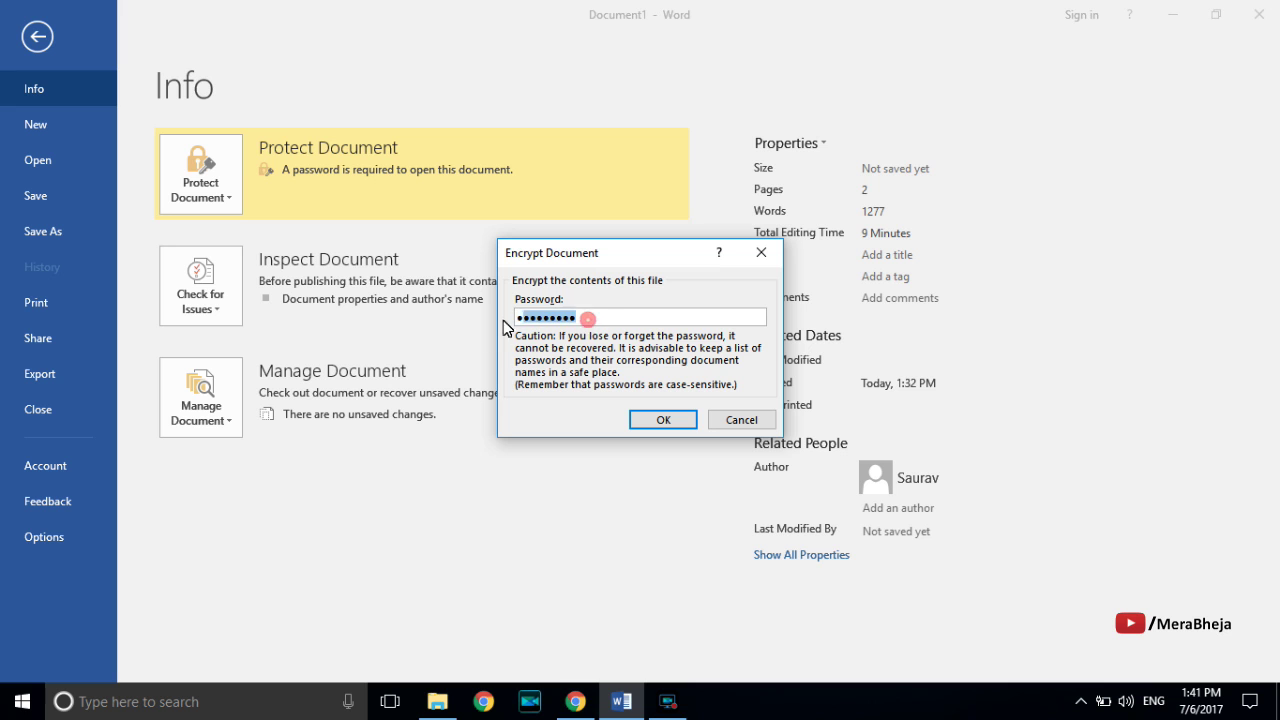
key(Delete)
click(661, 415)
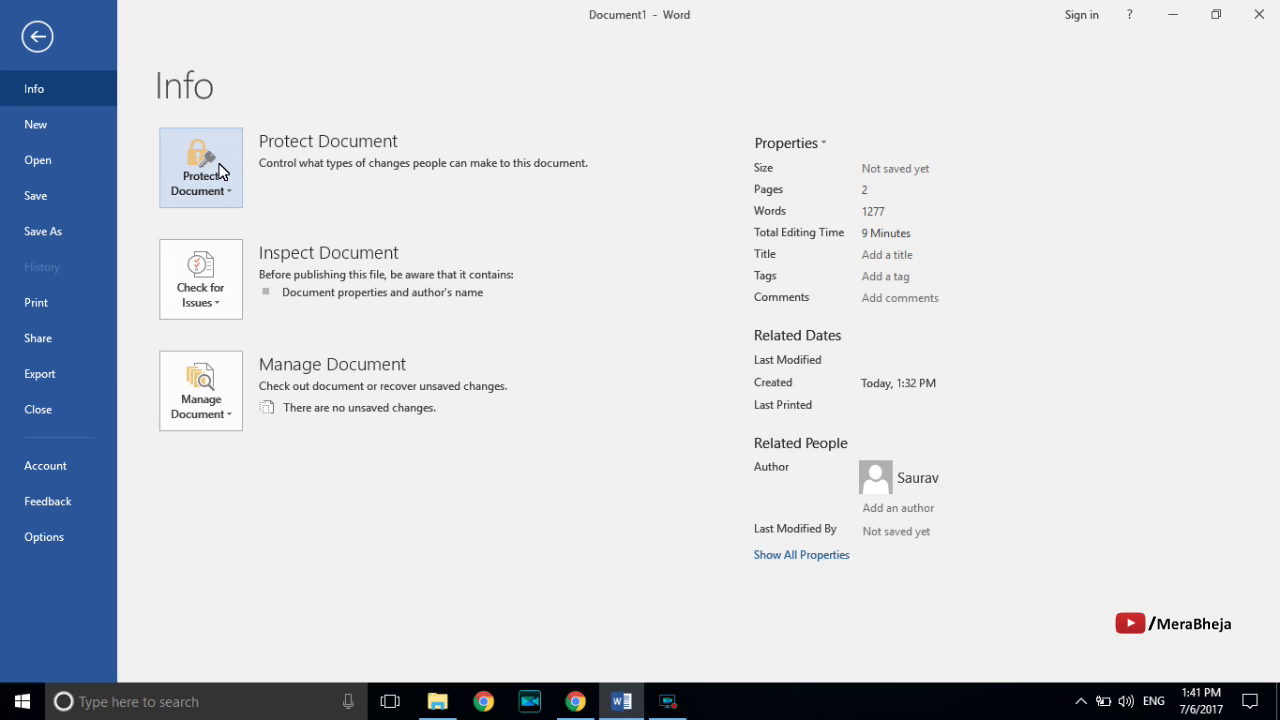
click(218, 170)
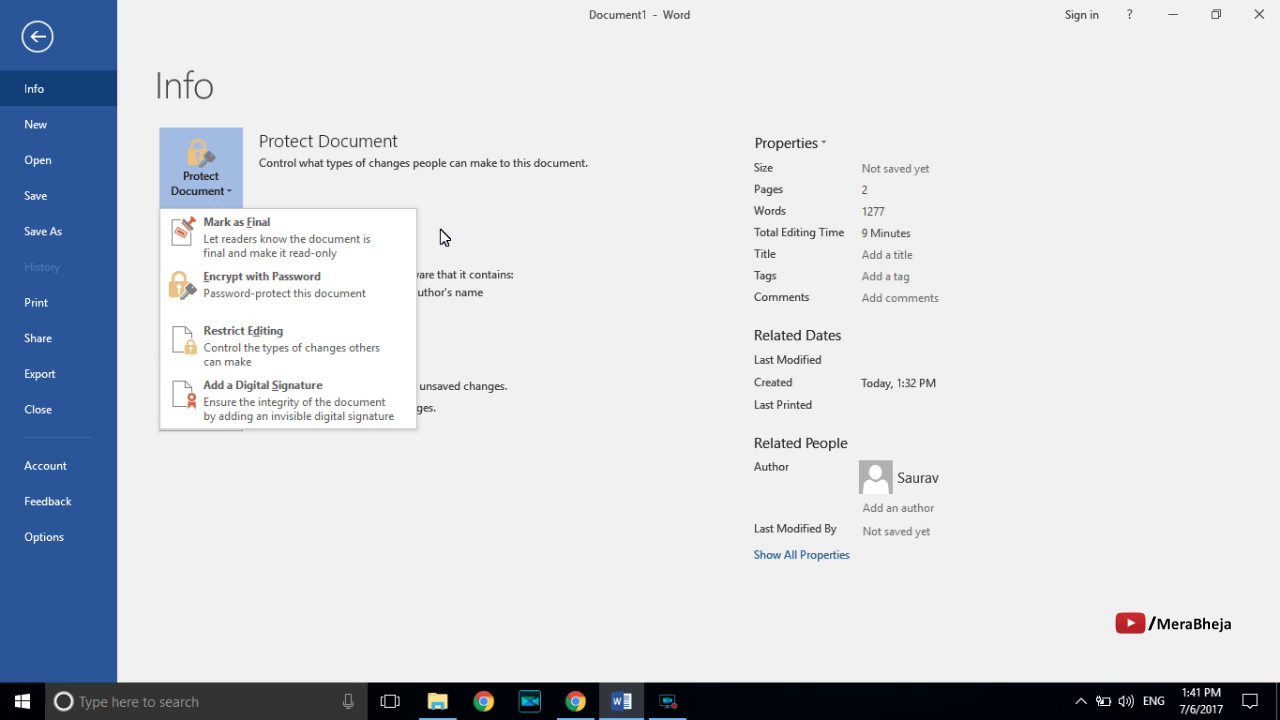
click(540, 252)
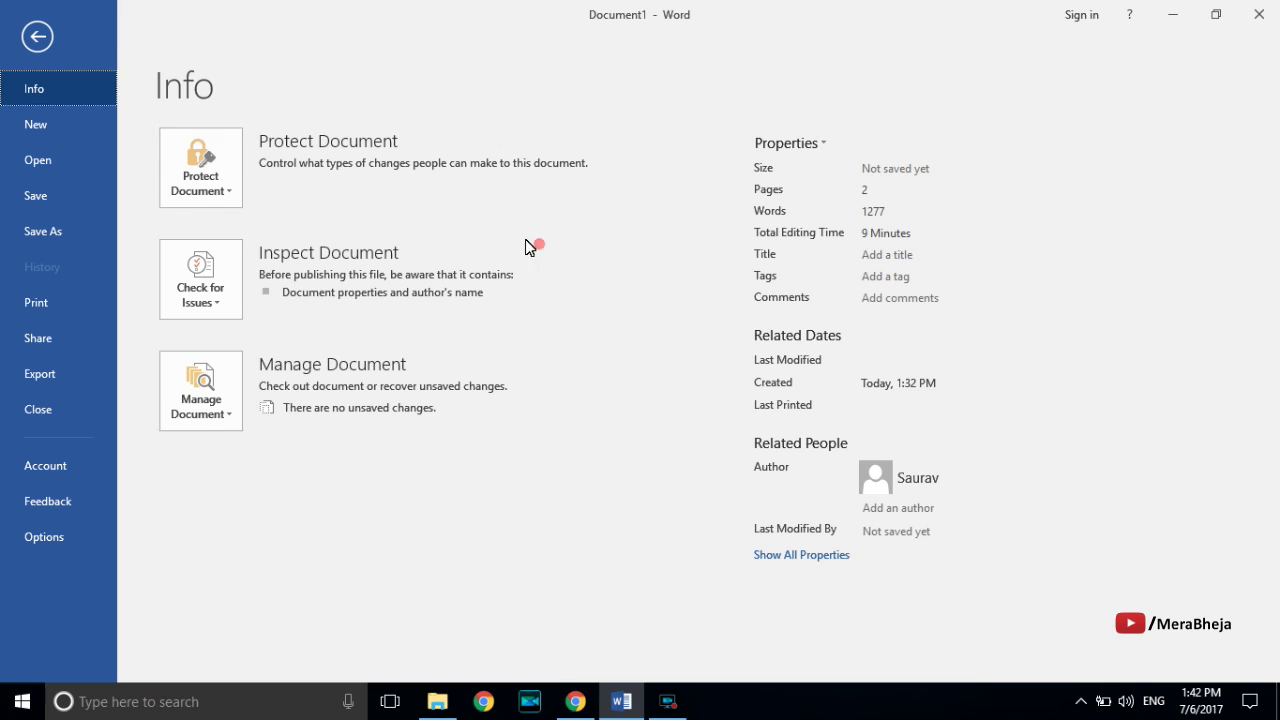
click(45, 43)
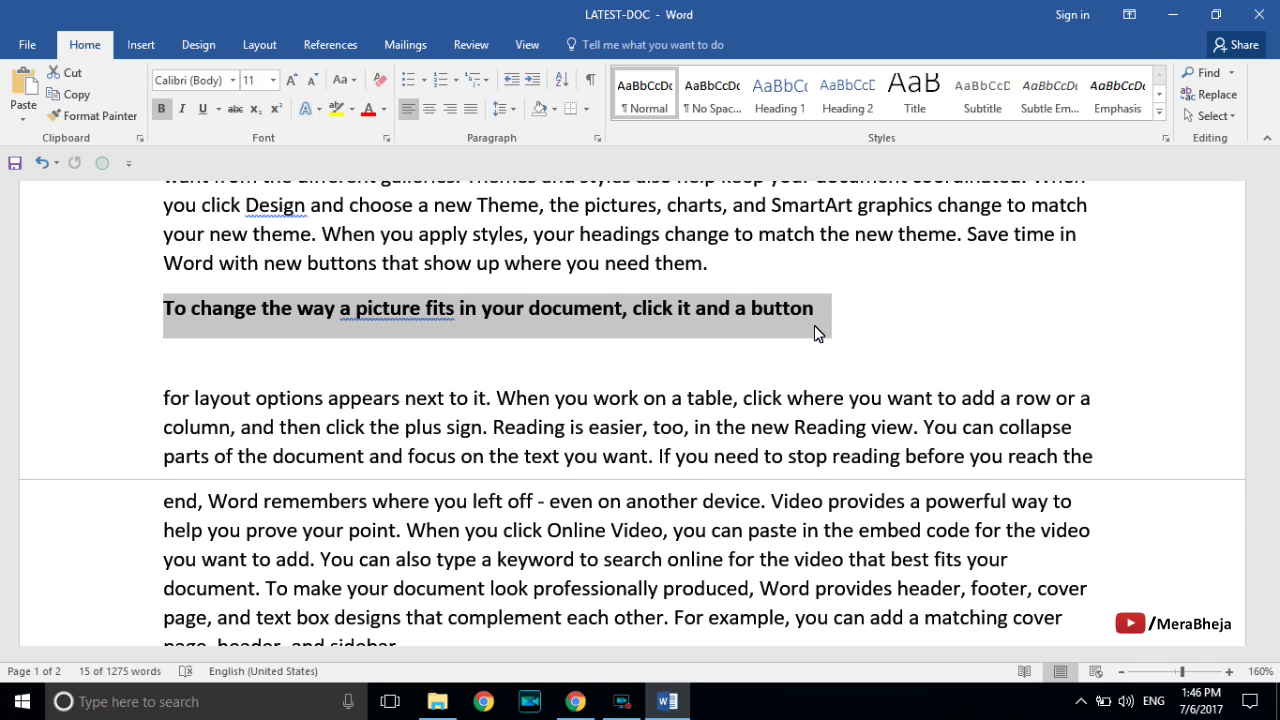
Close the LATEST-DOC and merabheja folder windows, and reopen the most recent document by running winword.exe /mfile1 from Windows search
click(1258, 14)
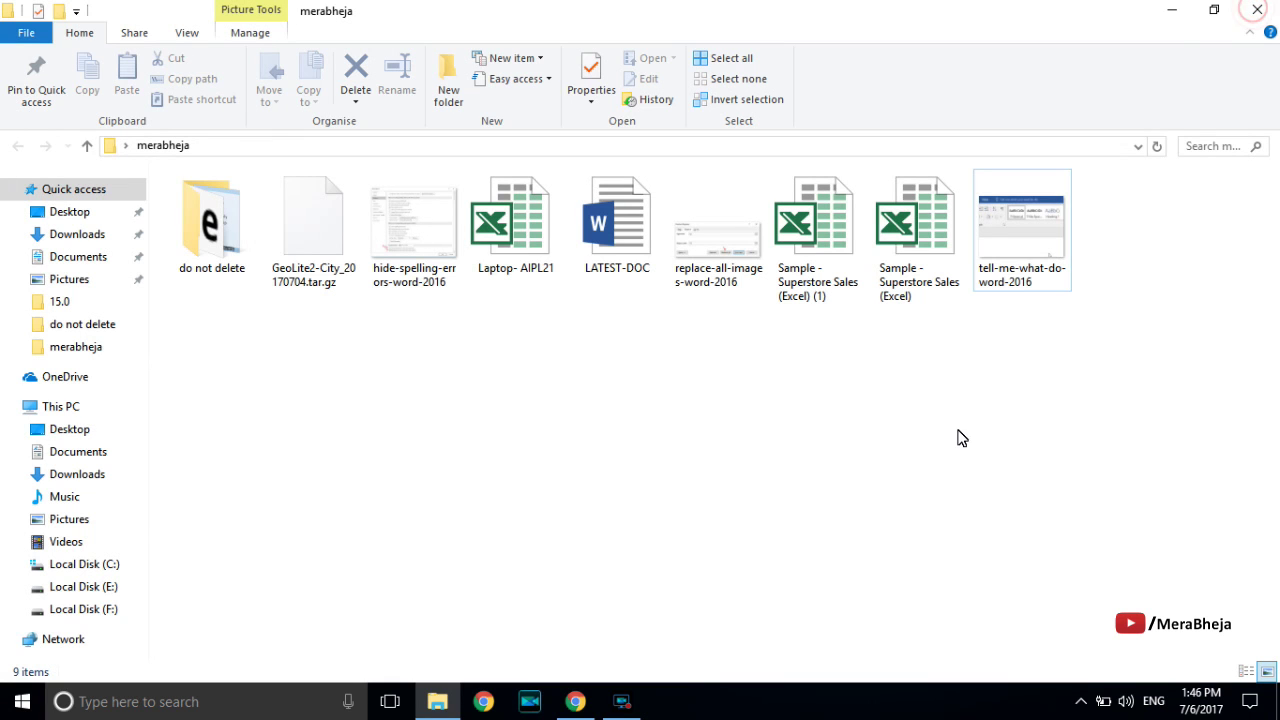
click(1257, 9)
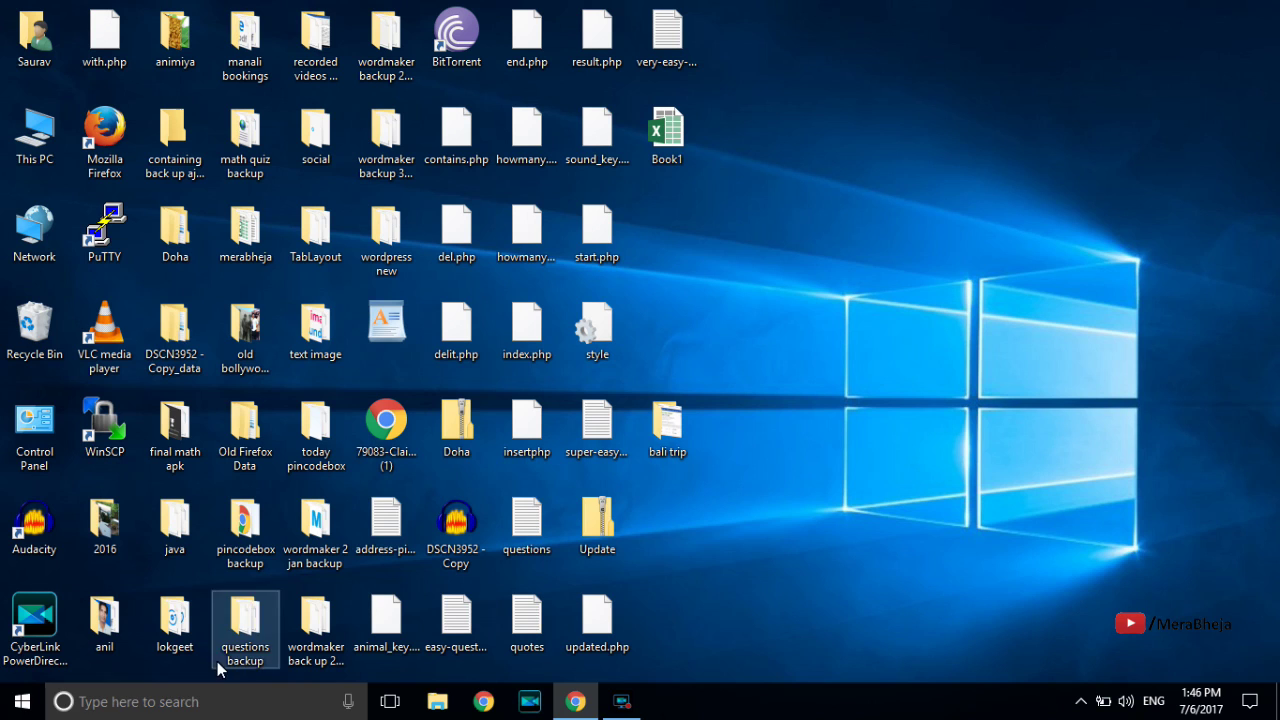
click(186, 704)
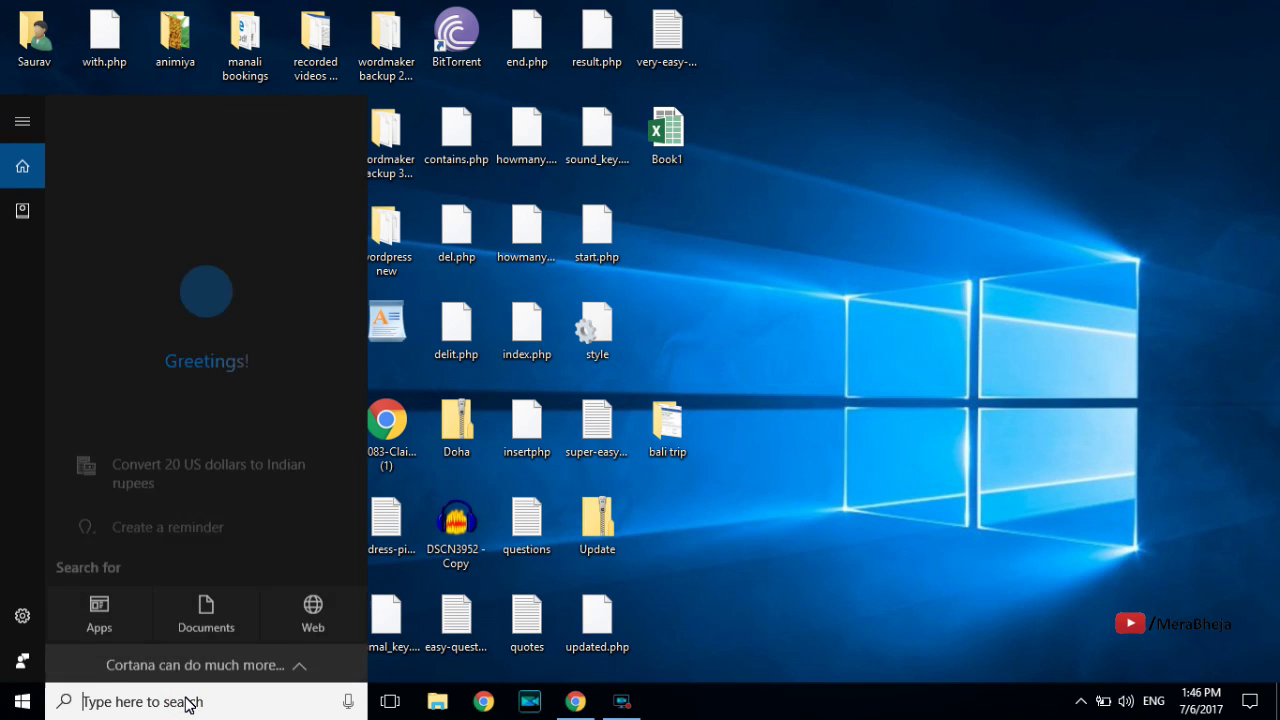
text(winw)
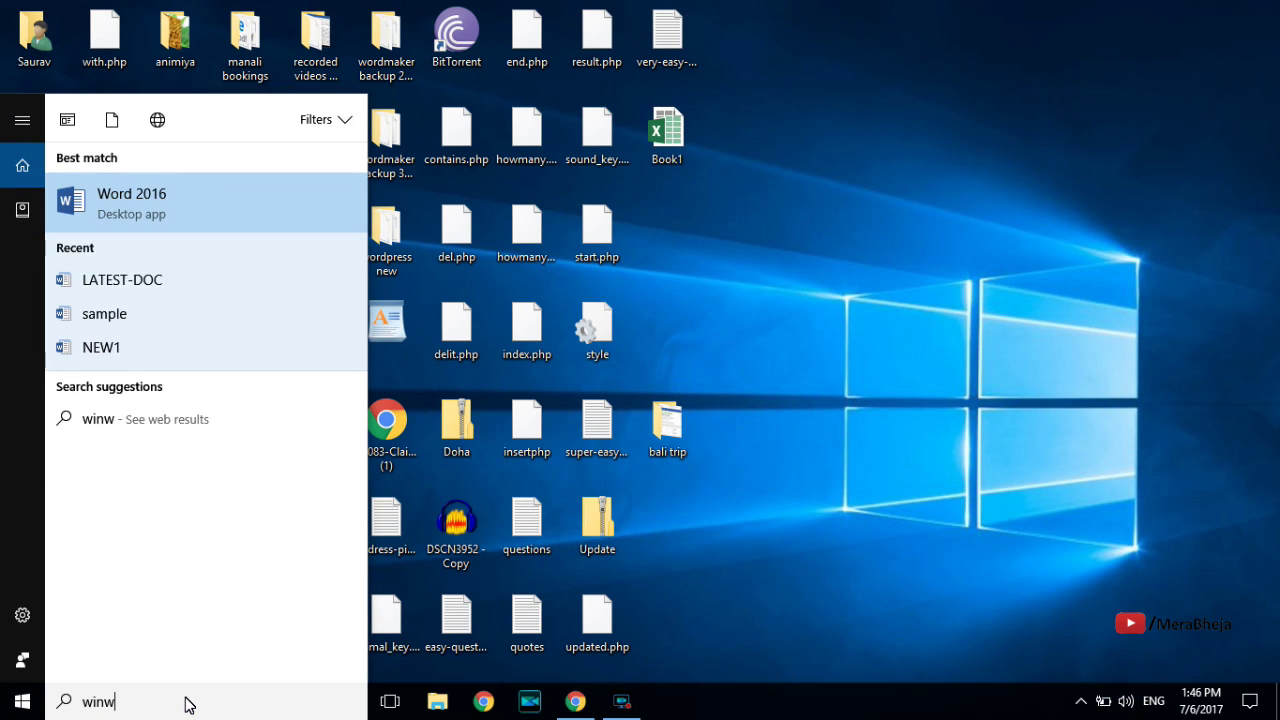
text(ord.exe)
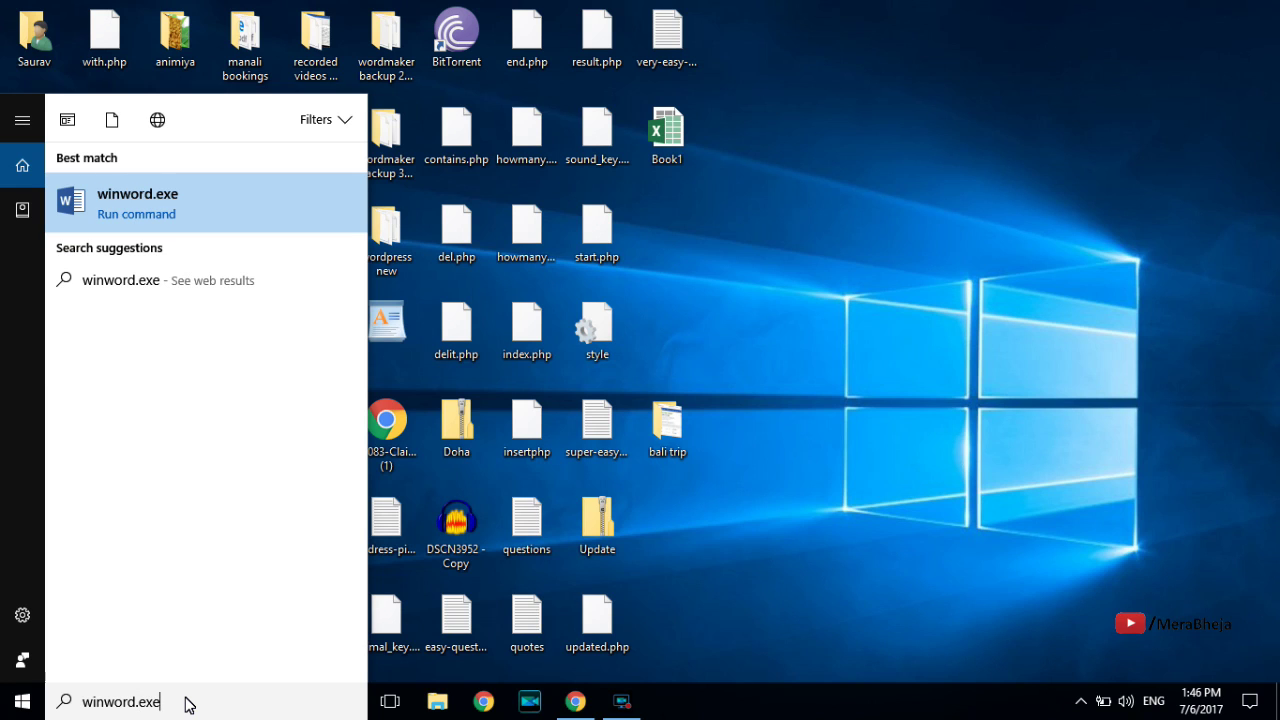
text( /mfile1)
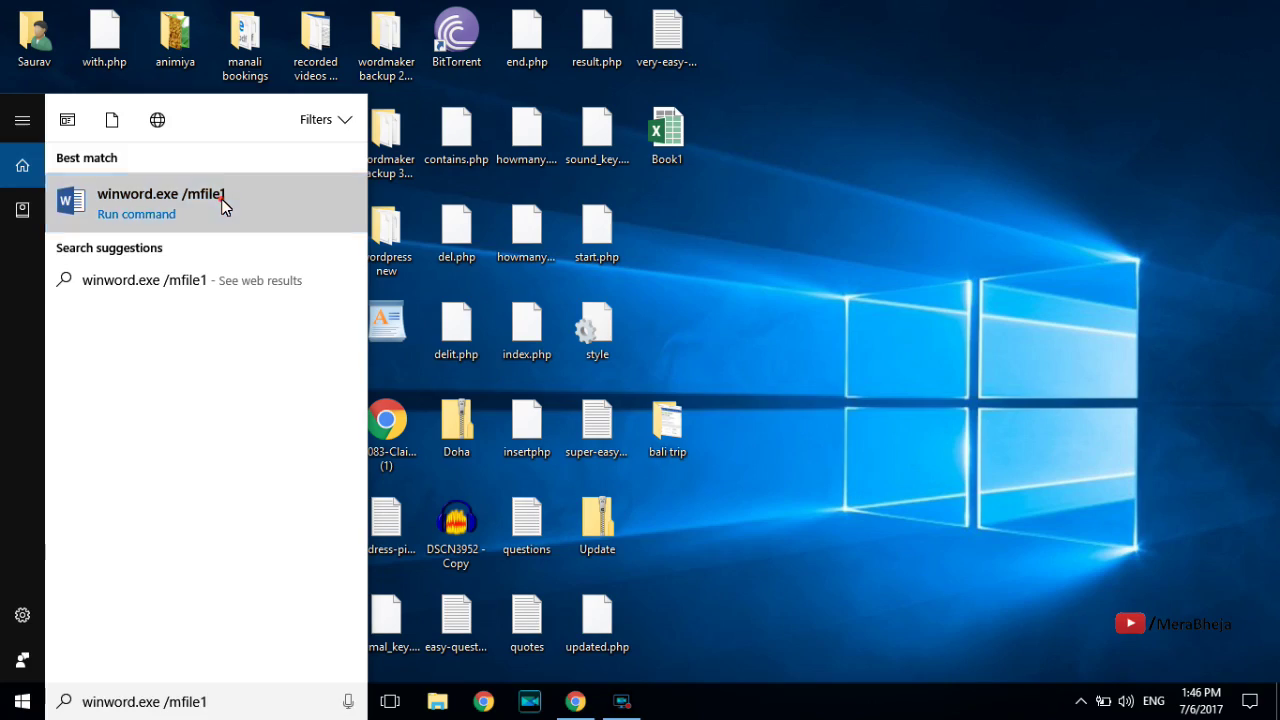
click(222, 201)
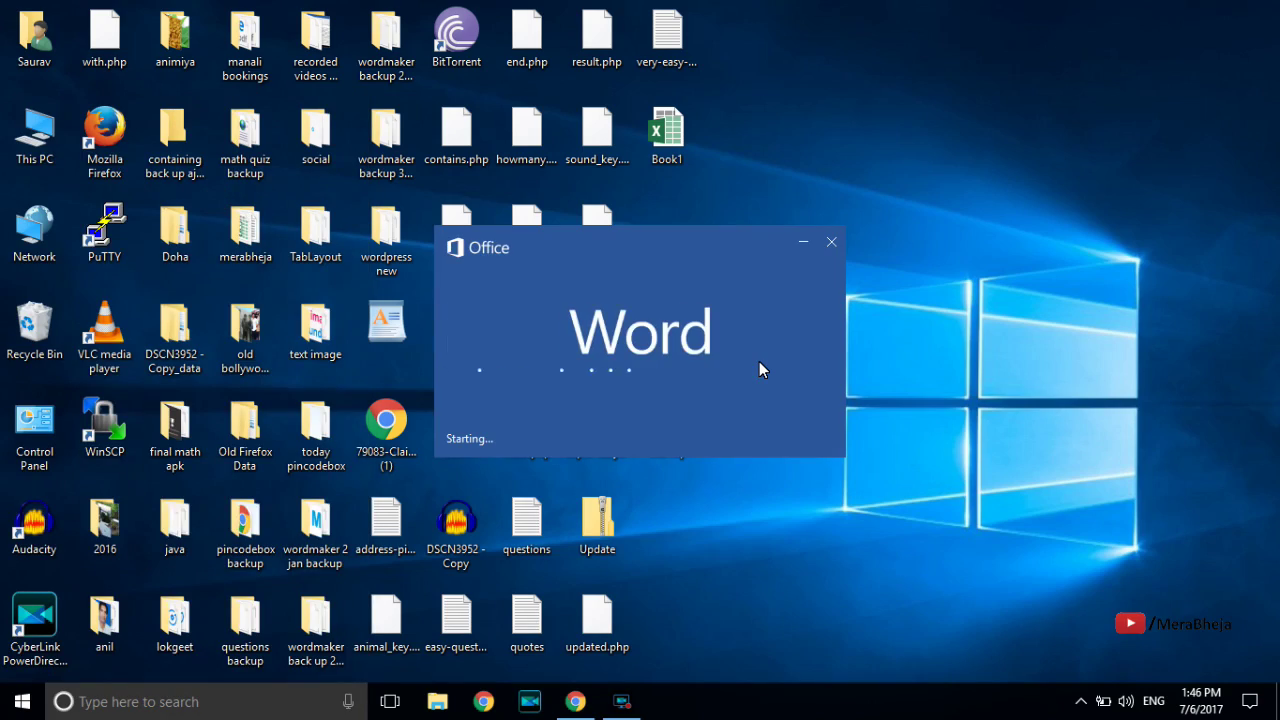
scroll(760, 370, down, 7)
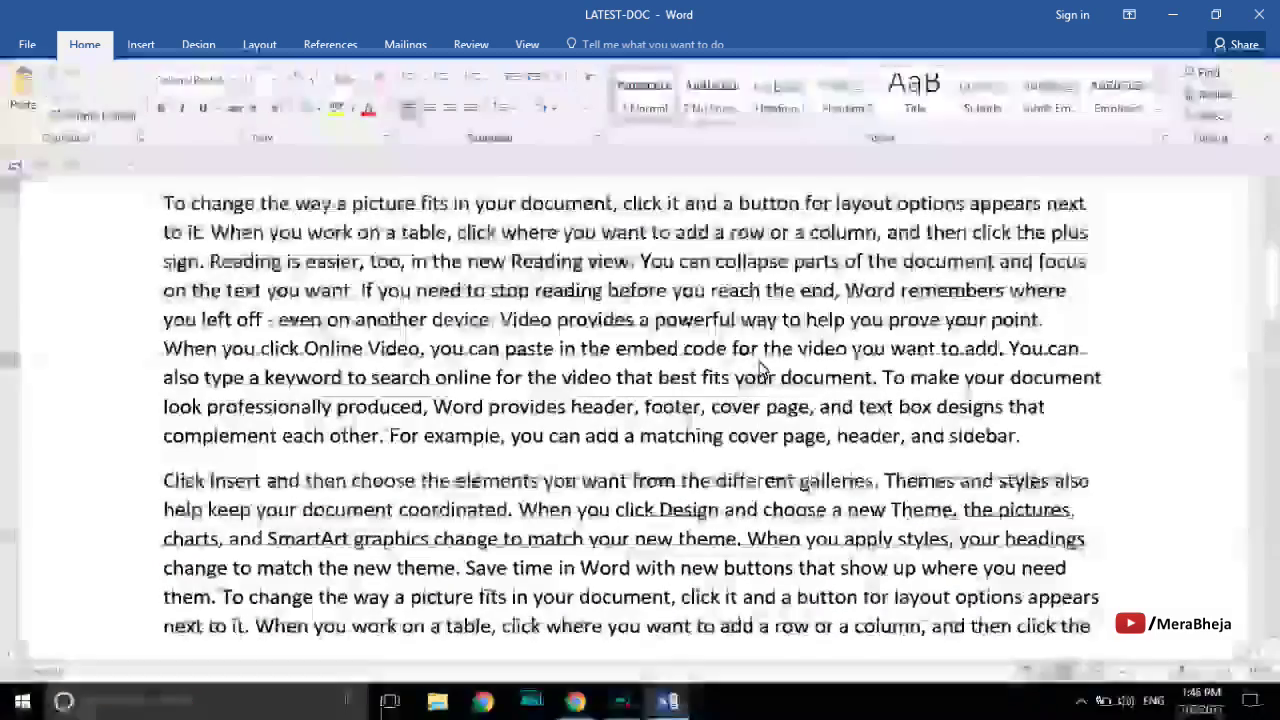
scroll(760, 370, up, 7)
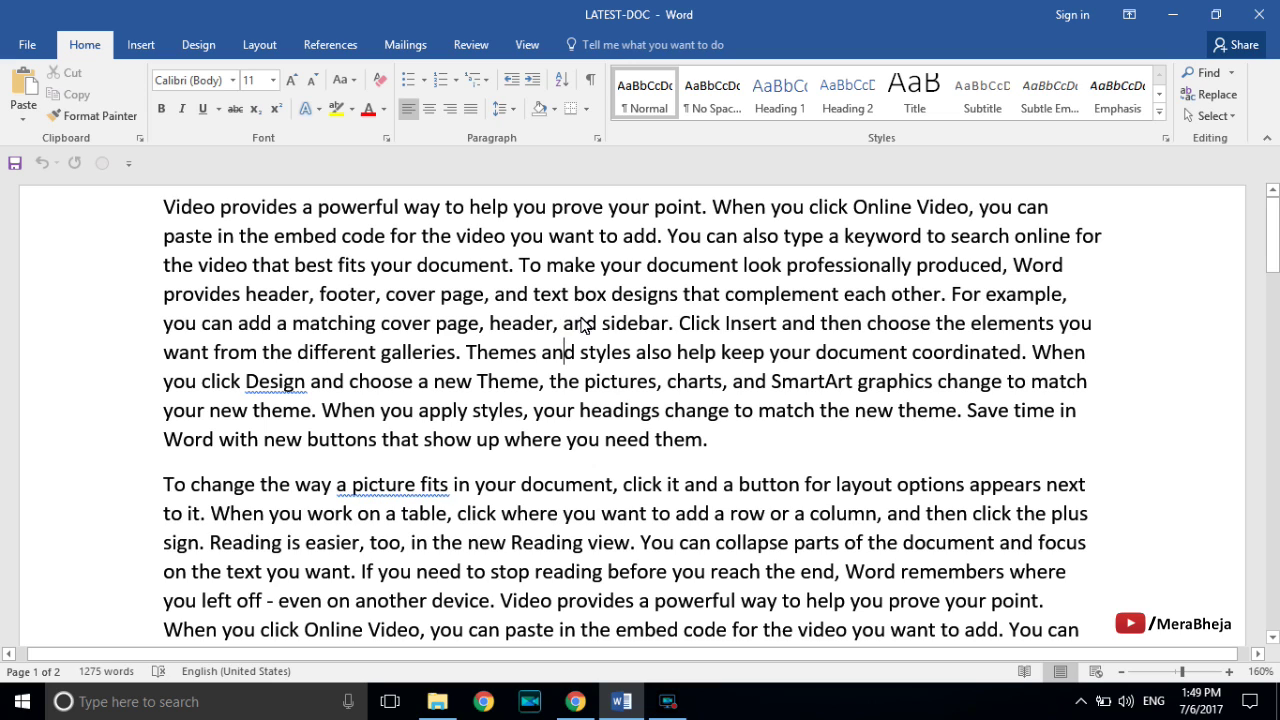
Select a vertical block of the first paragraph, from "To make your document look" down to "where you need them.", and make it bold red
drag(518, 266, 790, 578)
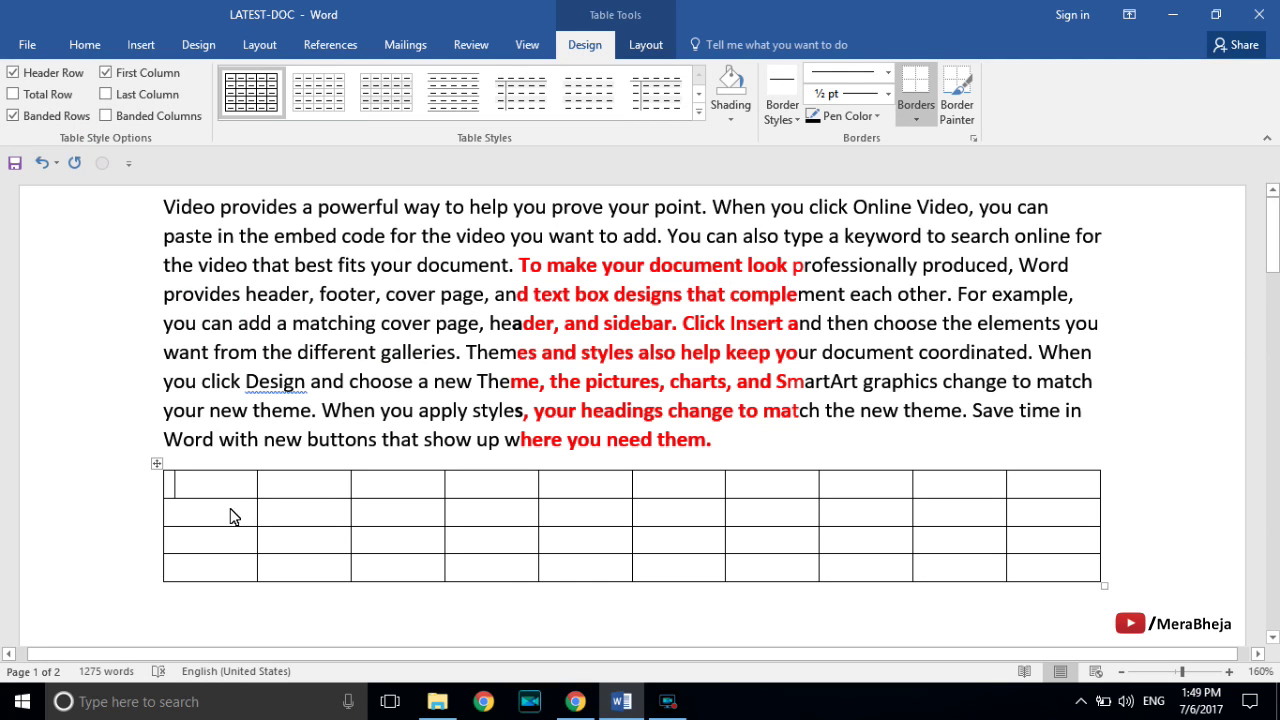
text(1)
click(224, 512)
text(2)
drag(198, 516, 182, 521)
key(Delete)
double_click(188, 486)
key(Delete)
Apply automatic numbering from 1. to 4. to the cells of the table's first and fourth columns
drag(236, 574, 220, 491)
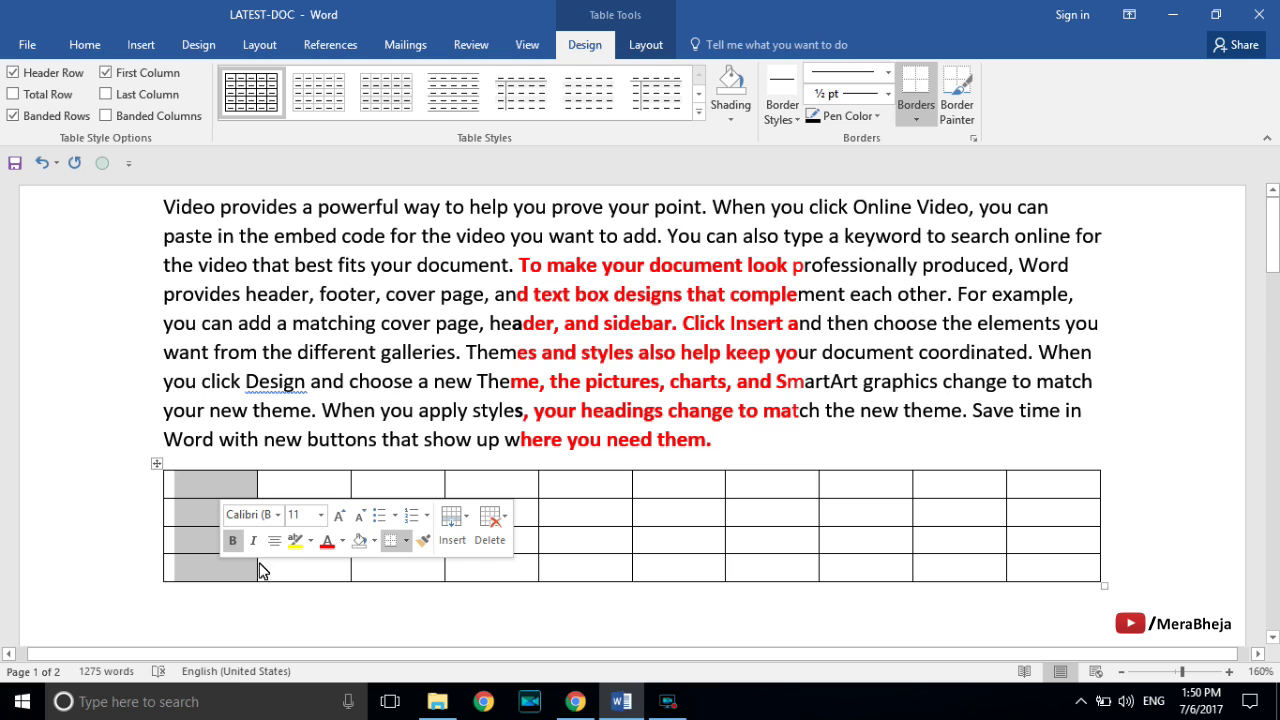
click(411, 524)
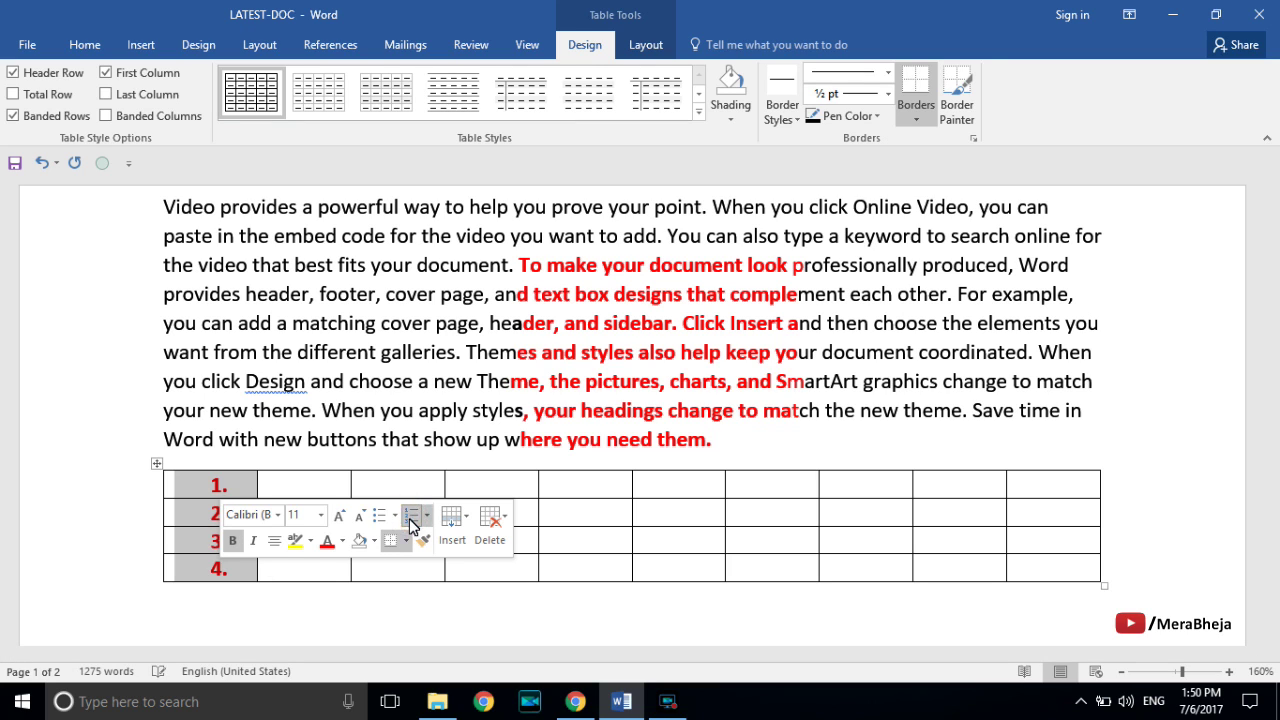
click(289, 589)
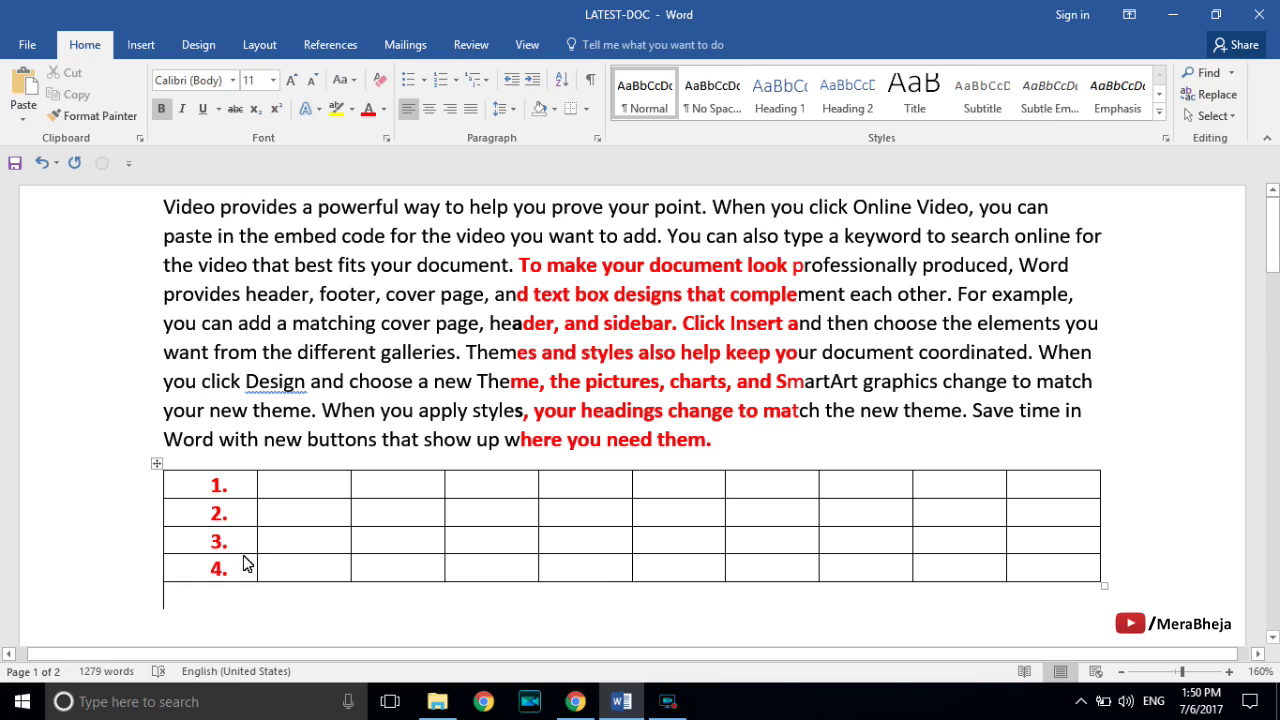
text(1. 2. 3. 4.)
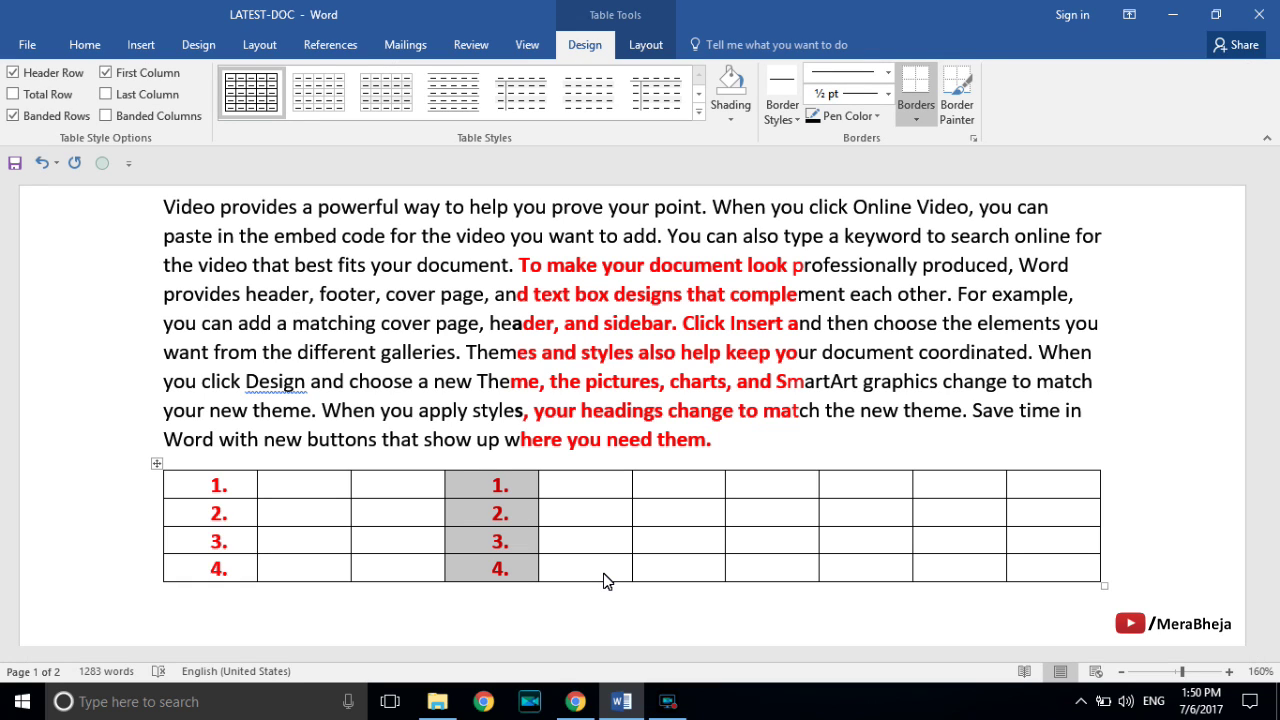